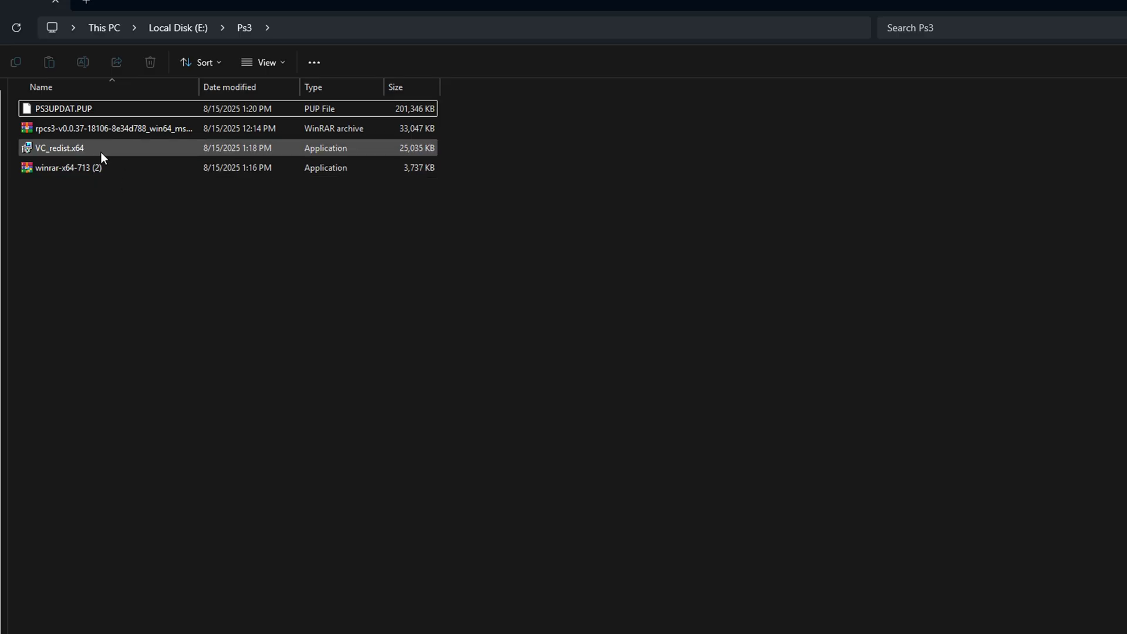
Run the VC_redist.x64 installer from the Ps3 folder and repair the Microsoft Visual C++ 2015-2022 Redistributable (x64), allowing it to make changes
double_click(107, 149)
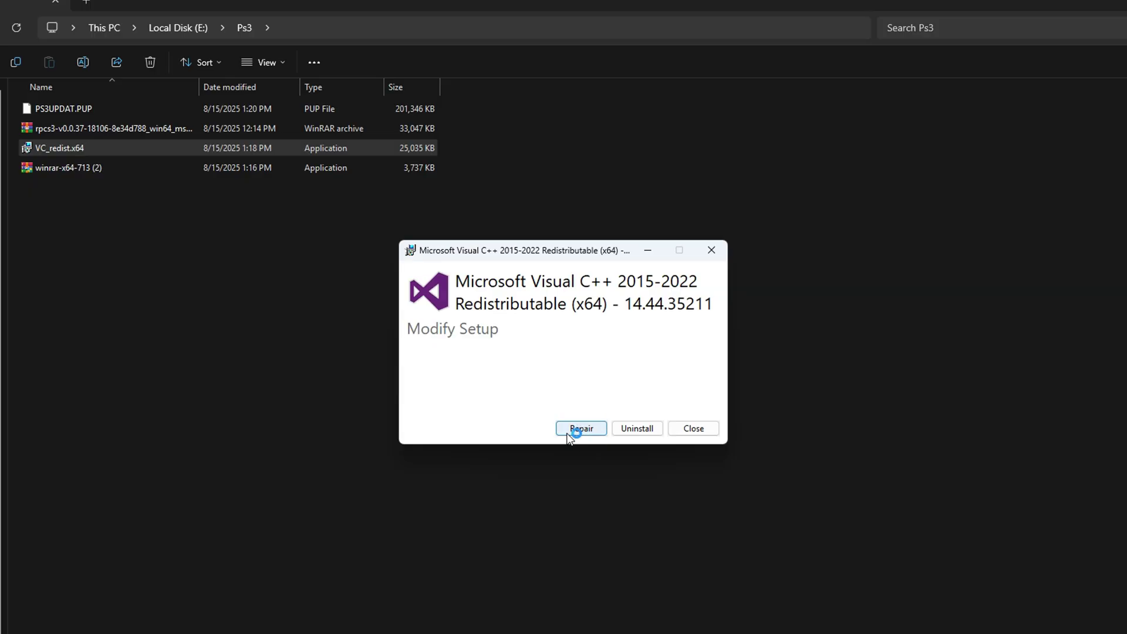
click(578, 432)
click(583, 427)
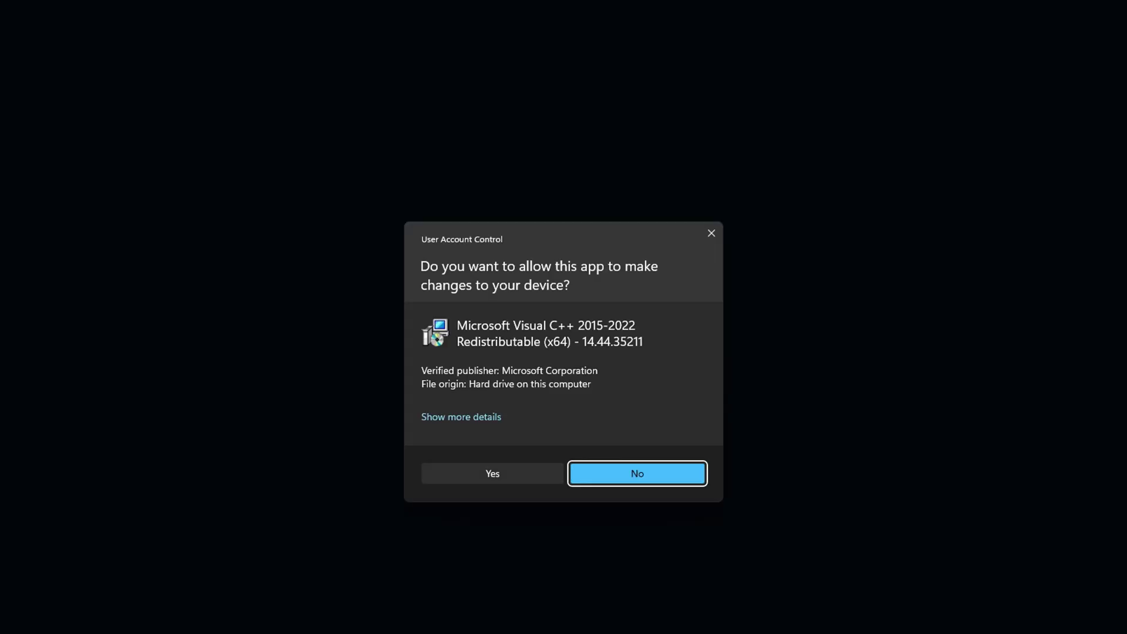
click(506, 478)
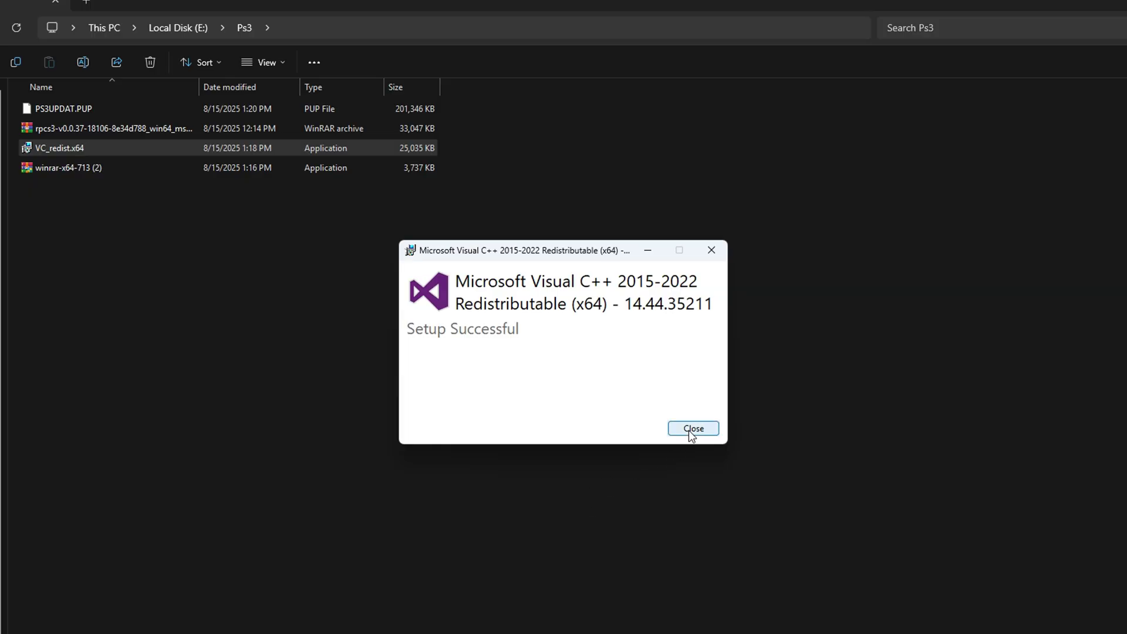
click(693, 429)
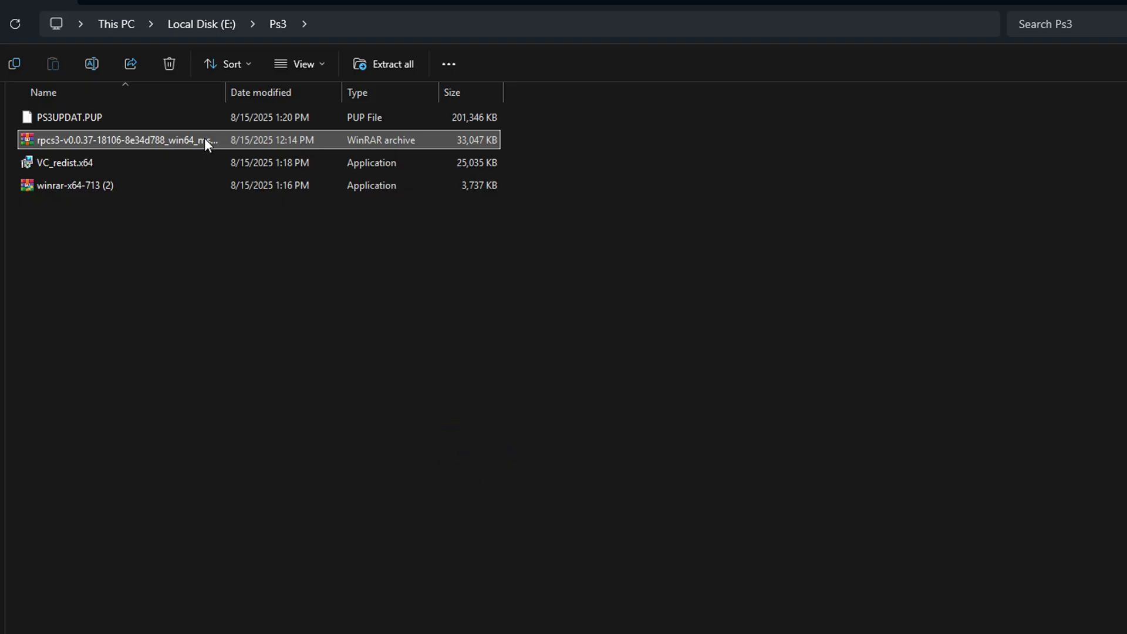
Extract the rpcs3-v0.0.37-18106-8e34d788_win64_msvc archive with WinRAR into a folder of the same name and open that folder
right_click(204, 139)
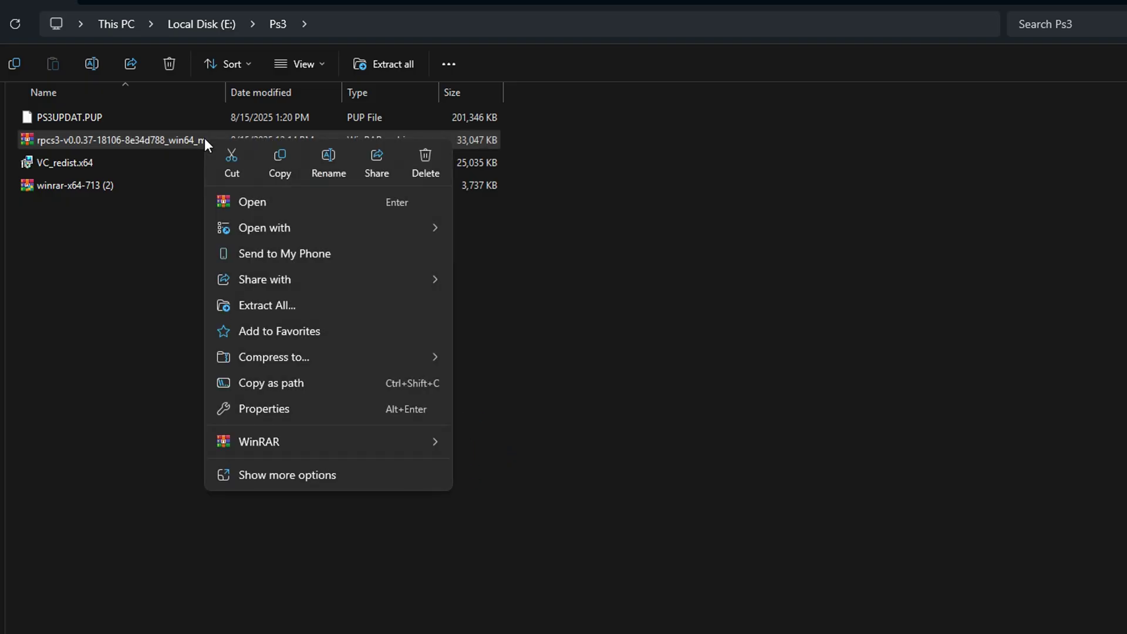
mouse_move(346, 442)
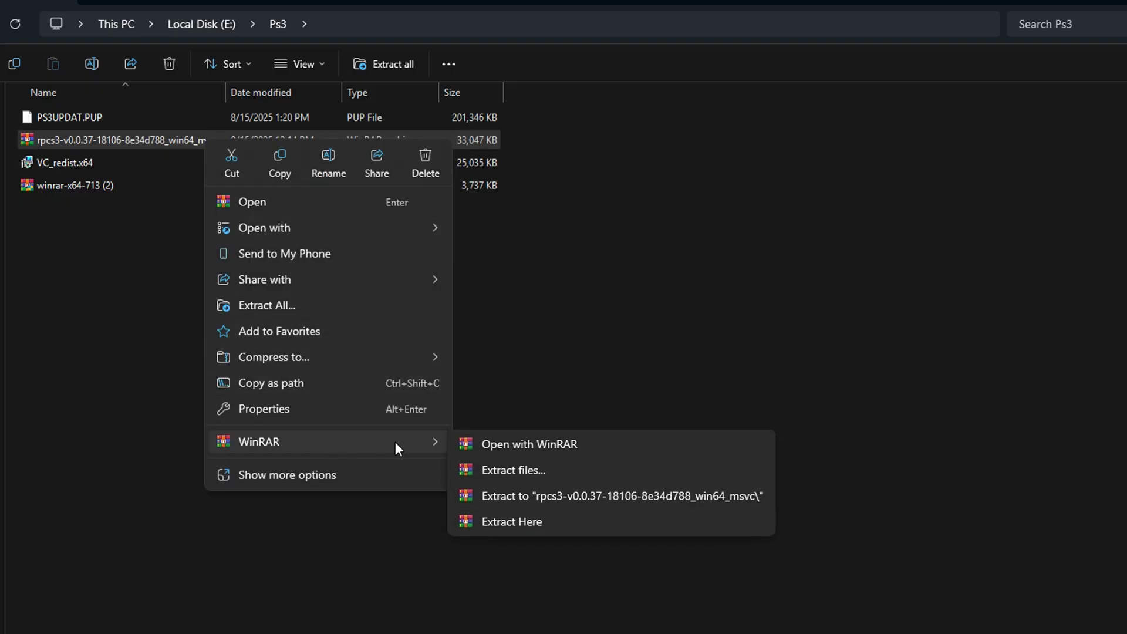
click(567, 498)
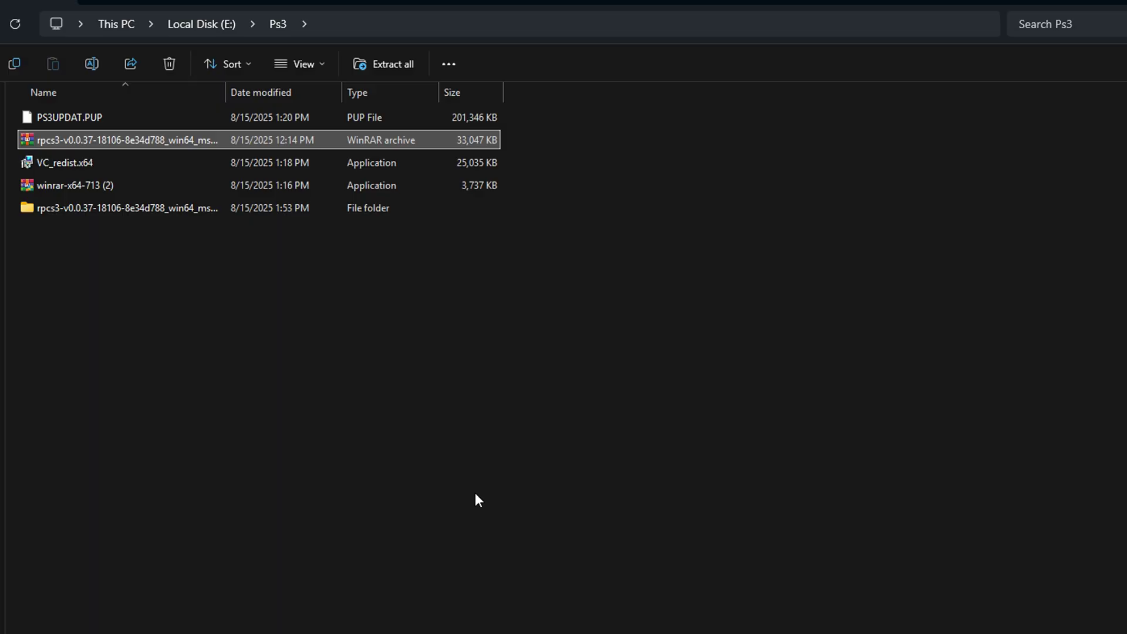
click(145, 210)
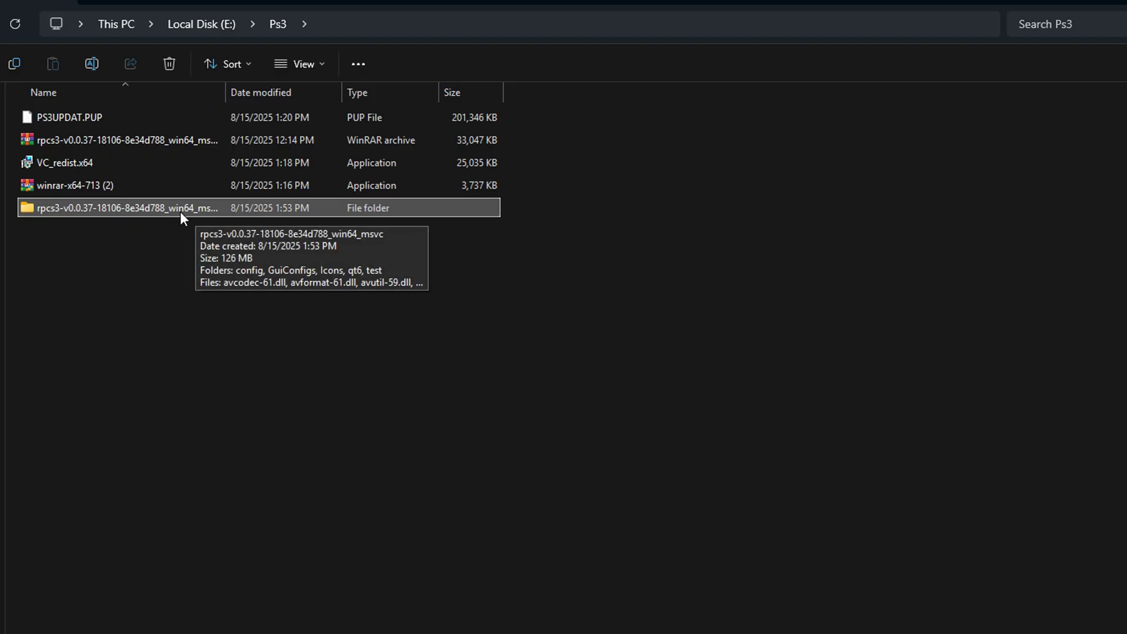
double_click(143, 206)
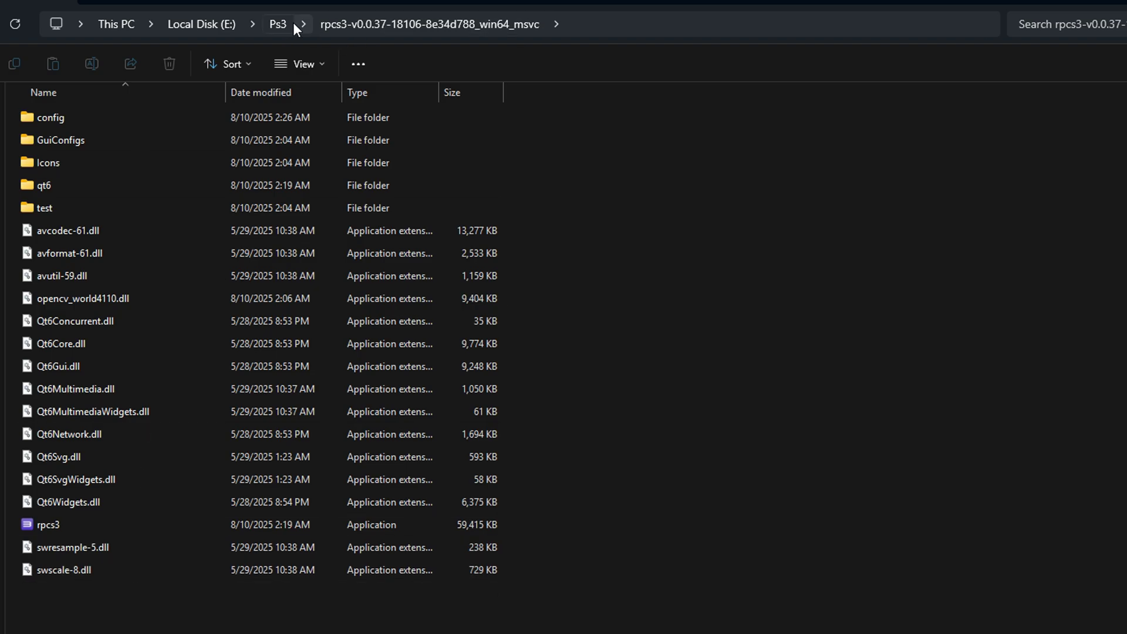
Move PS3UPDAT.PUP from the Ps3 folder into the extracted rpcs3-v0.0.37-18106-8e34d788_win64_msvc folder
click(275, 25)
click(107, 141)
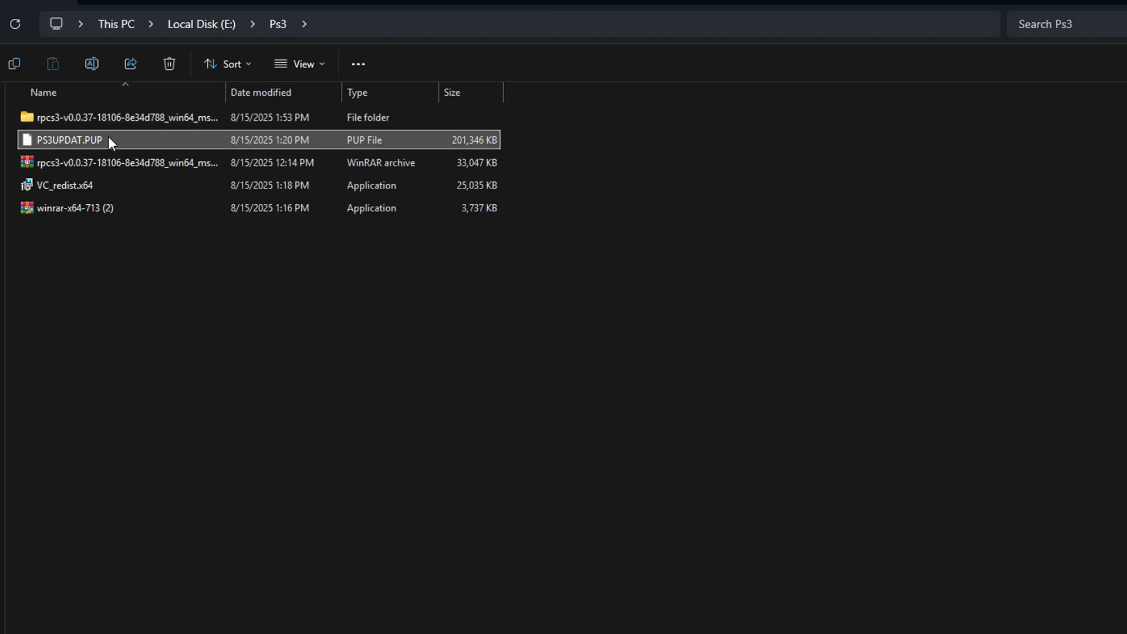
double_click(115, 121)
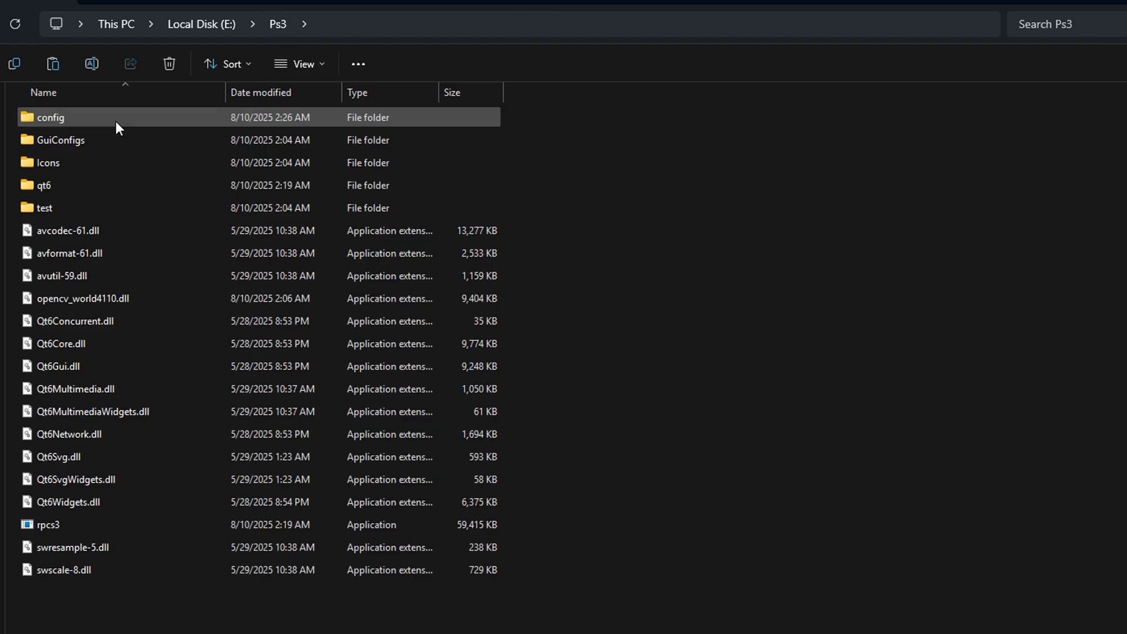
key(ctrl+v)
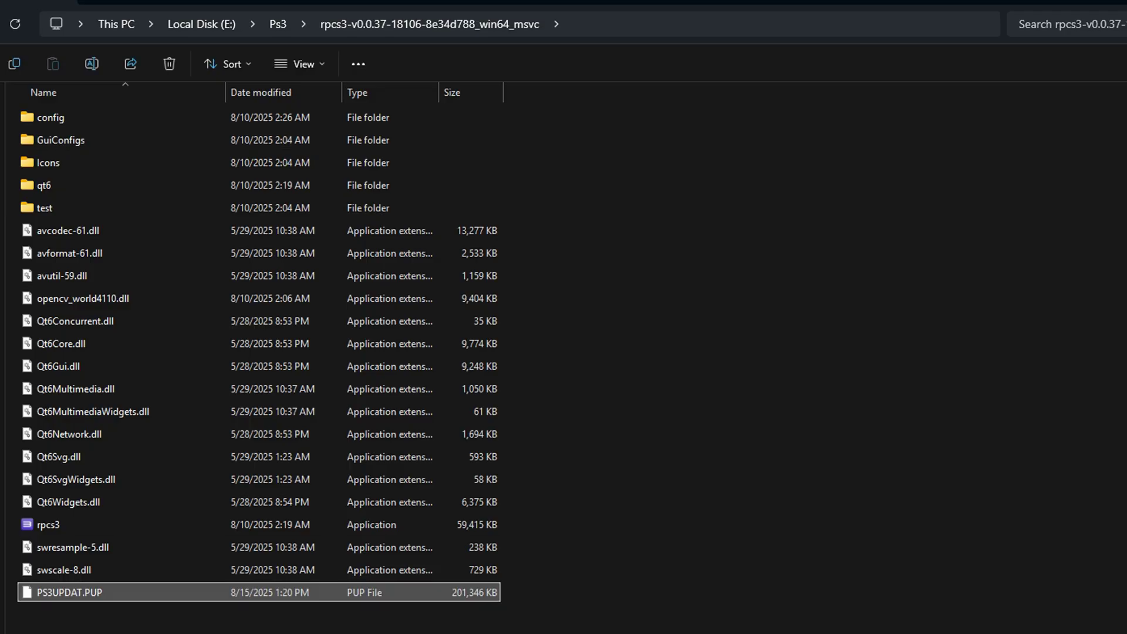
Launch the rpcs3 application from the extracted folder and allow it to run despite the Windows SmartScreen block
double_click(109, 524)
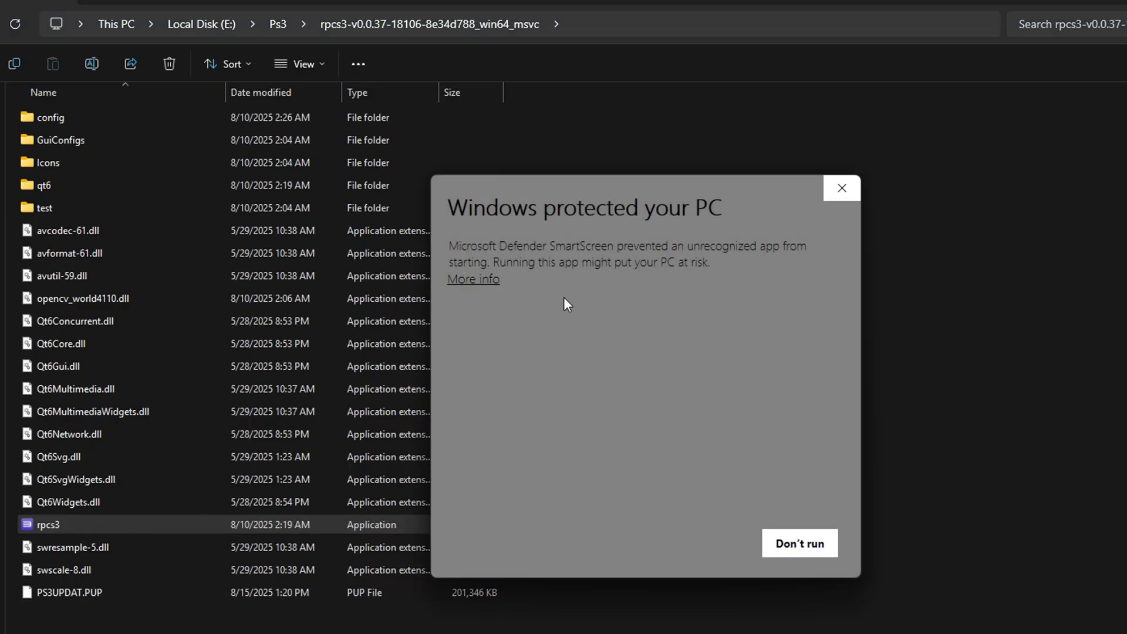
click(478, 282)
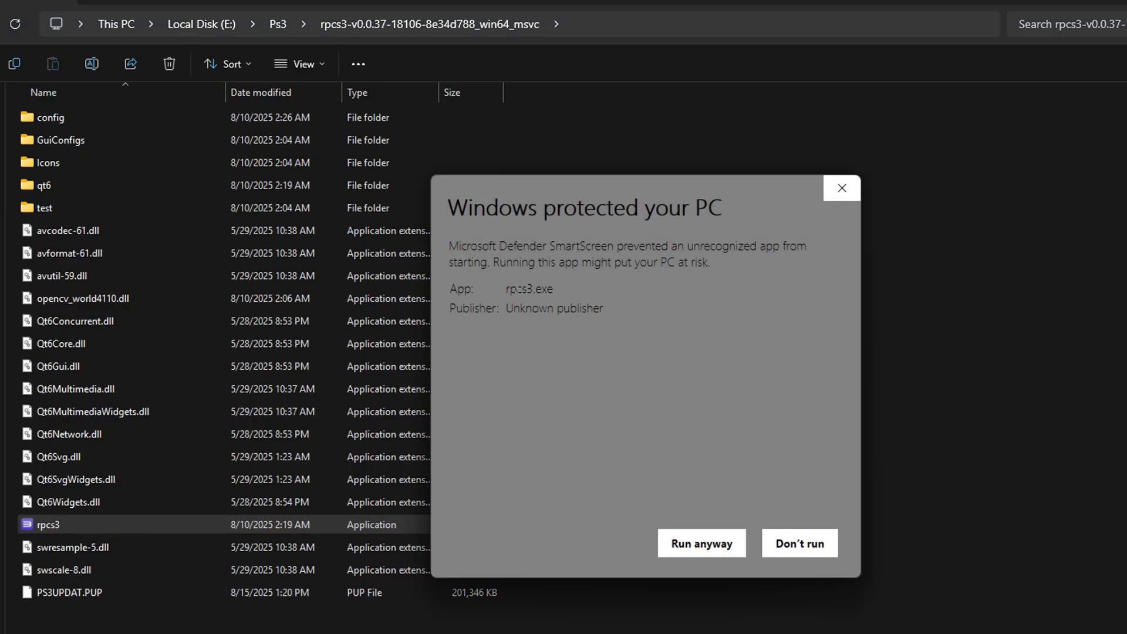
click(705, 545)
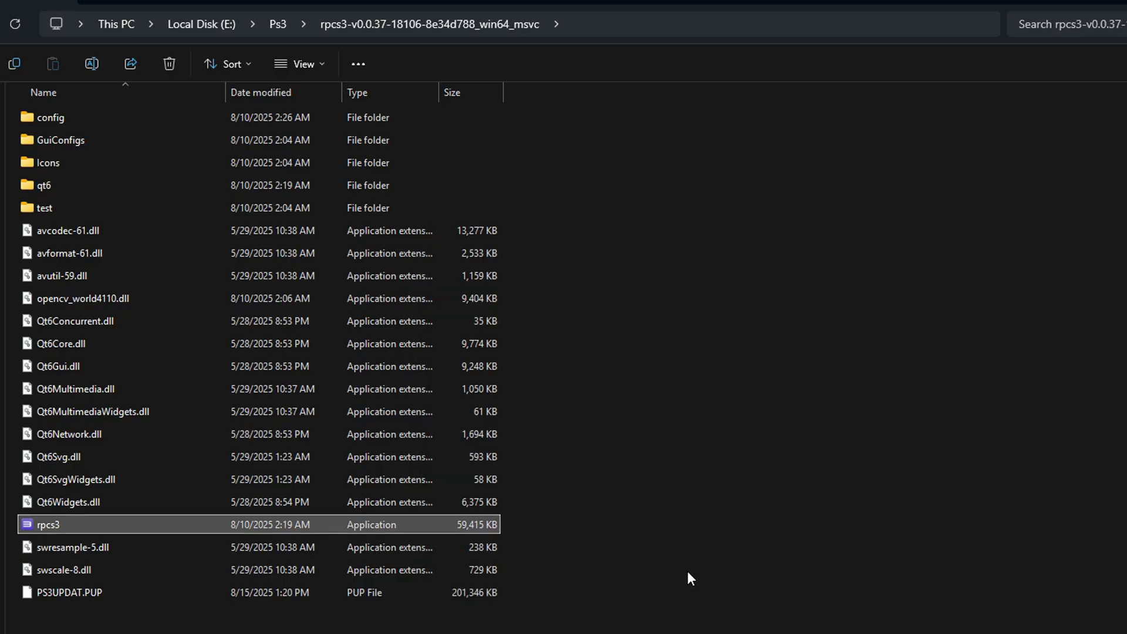
In the RPCS3 welcome dialog, enable the desktop shortcut, confirm having read the Quickstart guide, and continue to the emulator
click(397, 440)
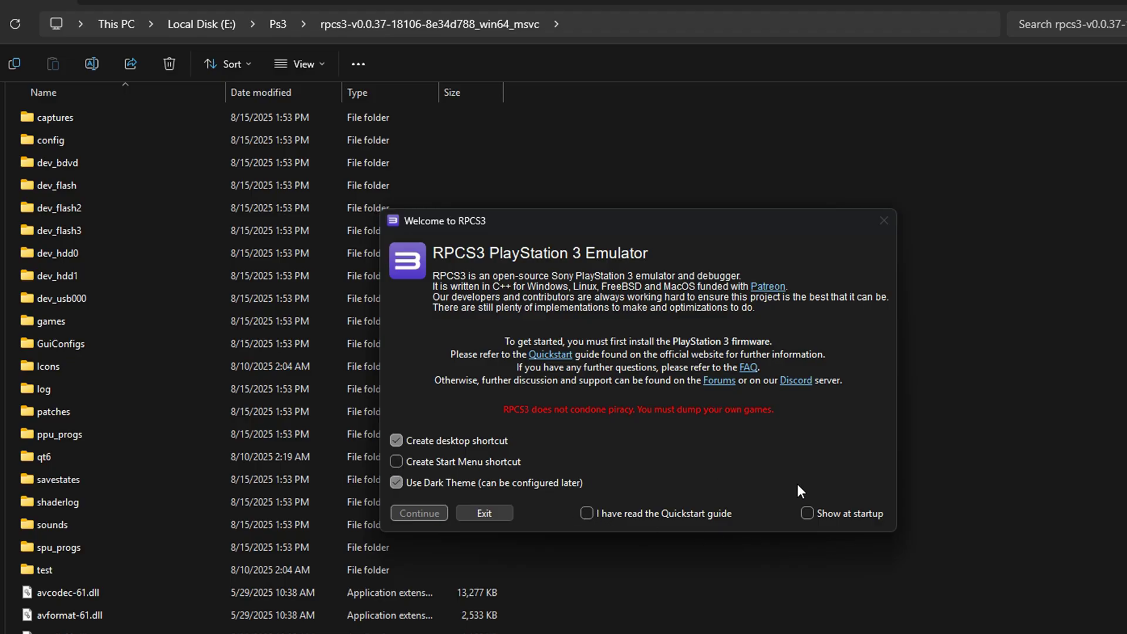
click(587, 513)
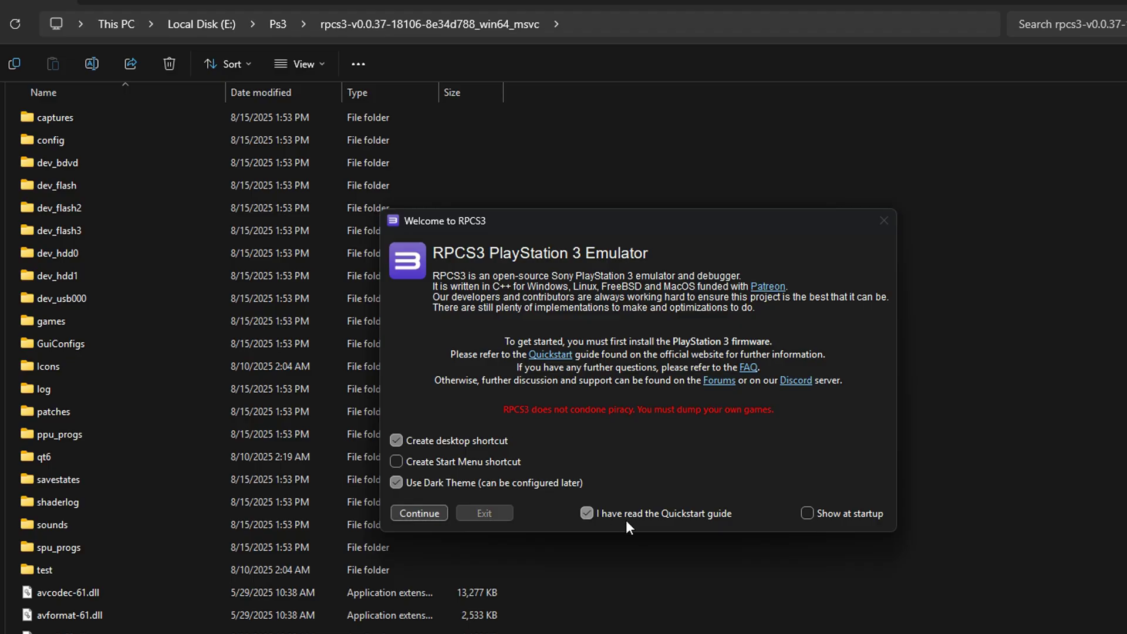
click(421, 513)
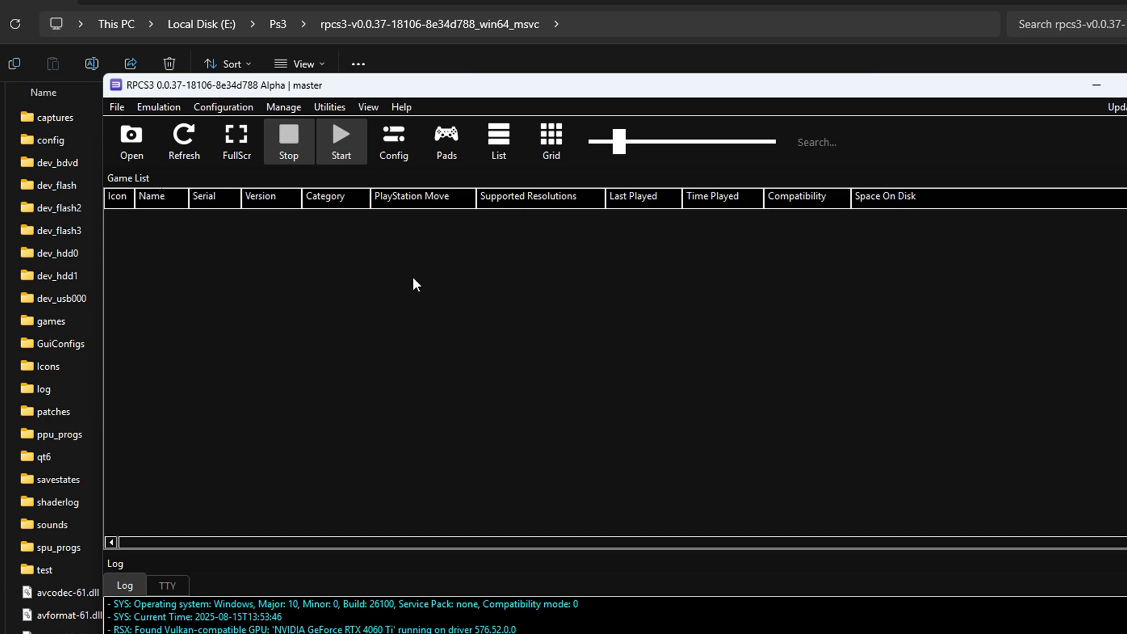
Install the PS3 firmware from PS3UPDAT.PUP, with the file filter set to All files, and dismiss the completion notice
click(117, 107)
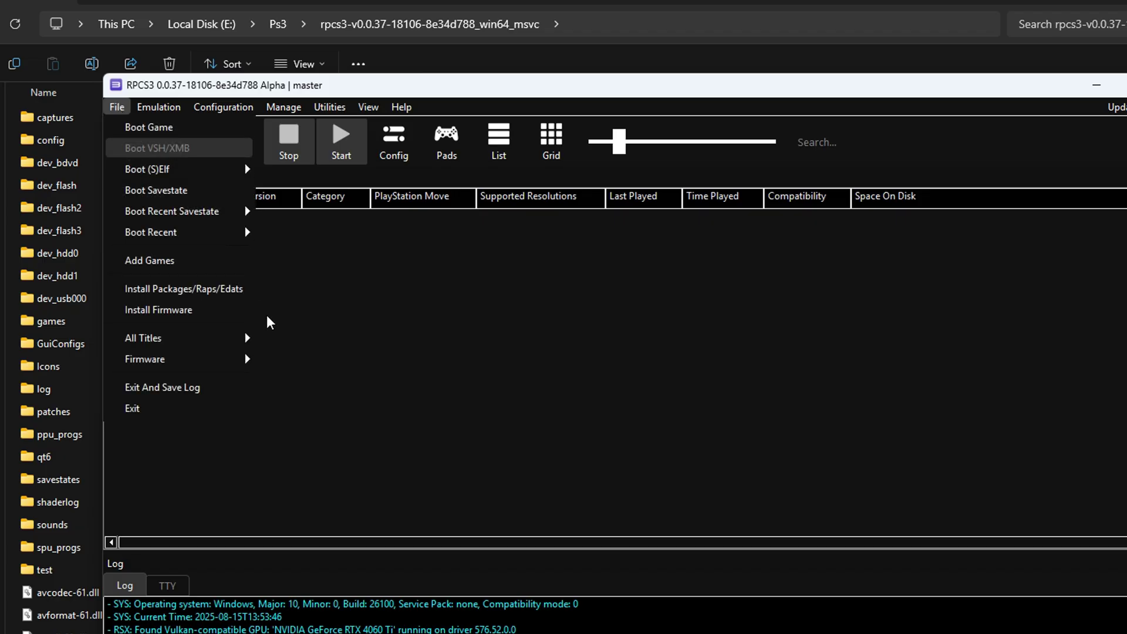
click(197, 310)
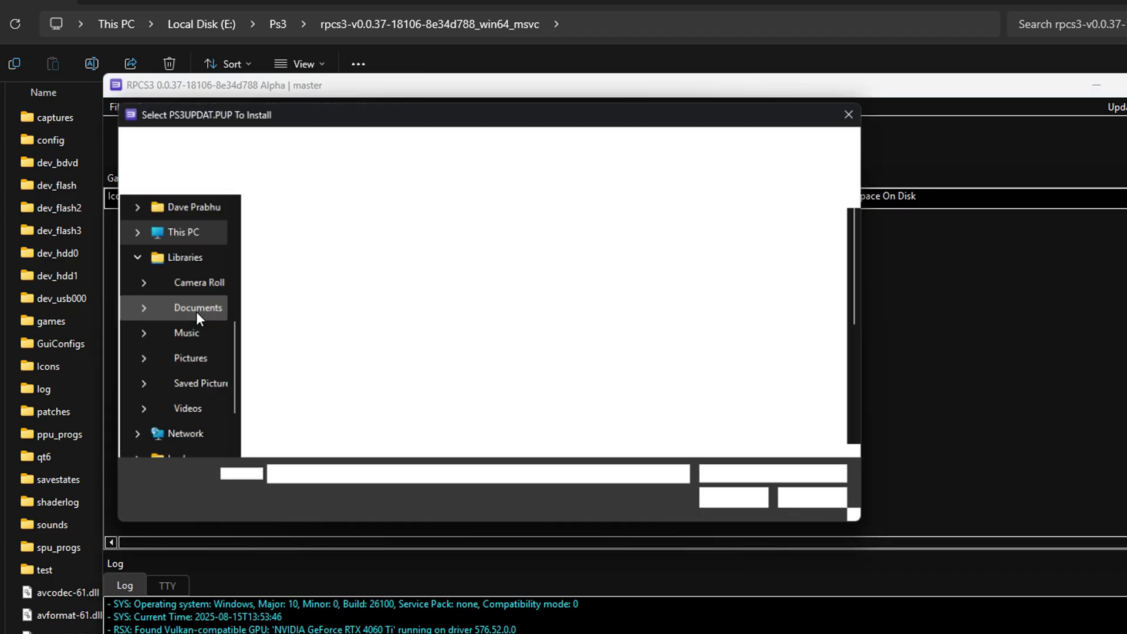
scroll(411, 346, down, 4)
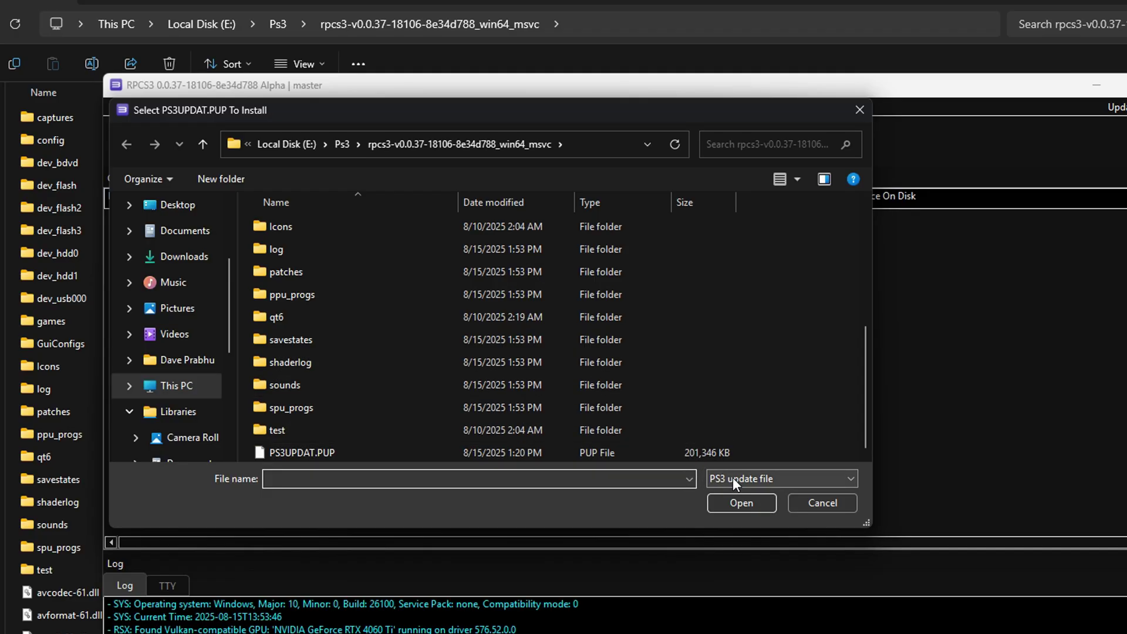
click(752, 482)
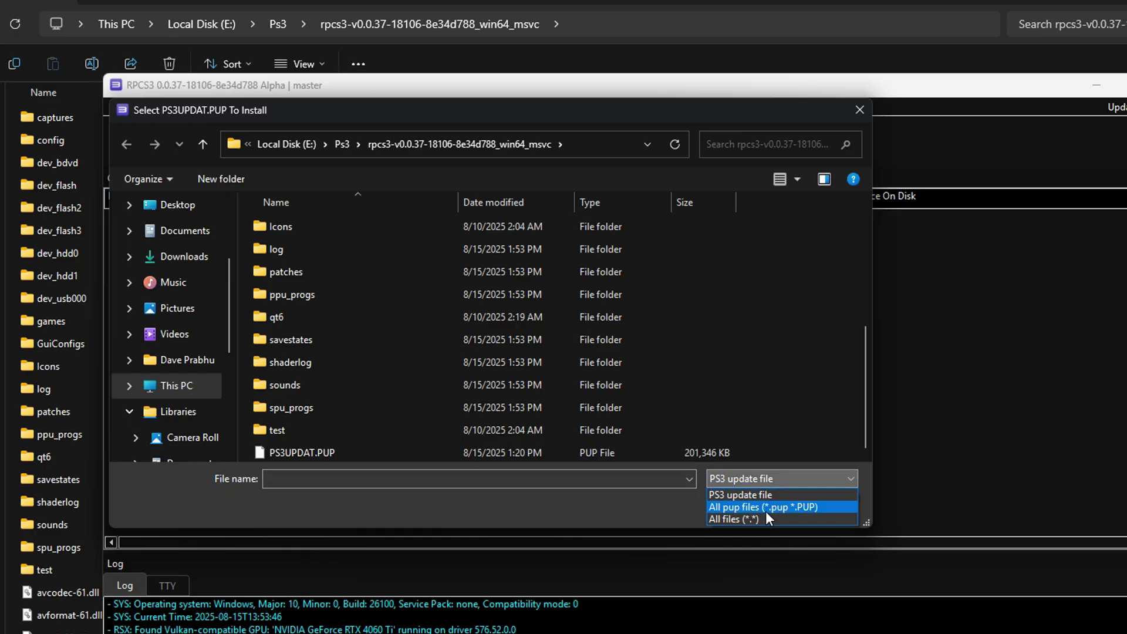
click(735, 516)
scroll(669, 404, down, 7)
click(669, 224)
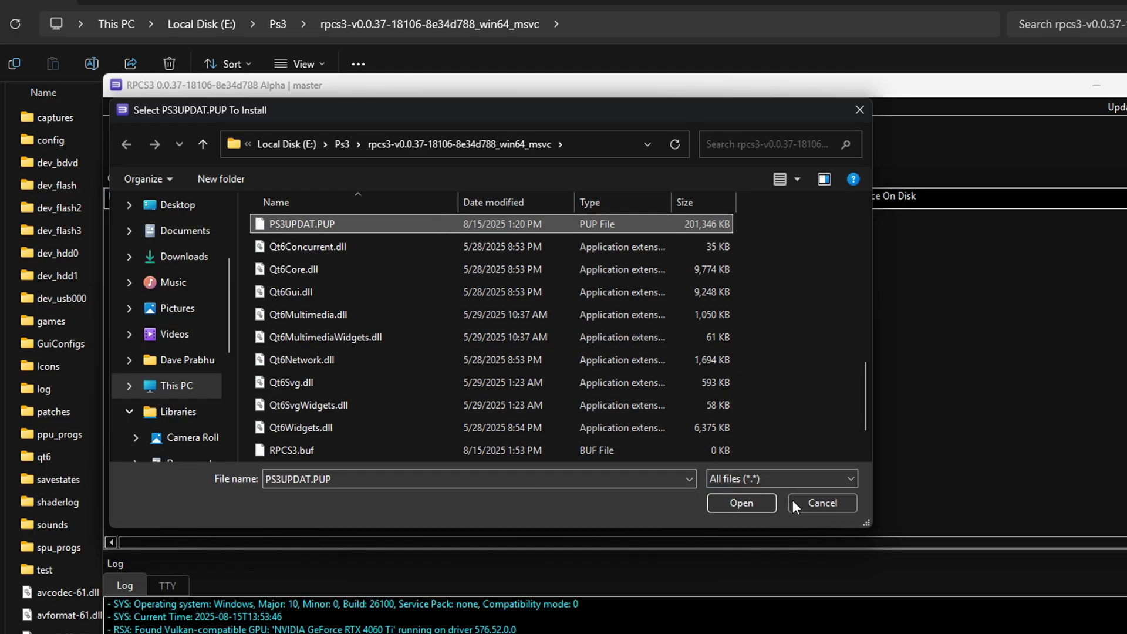
click(741, 503)
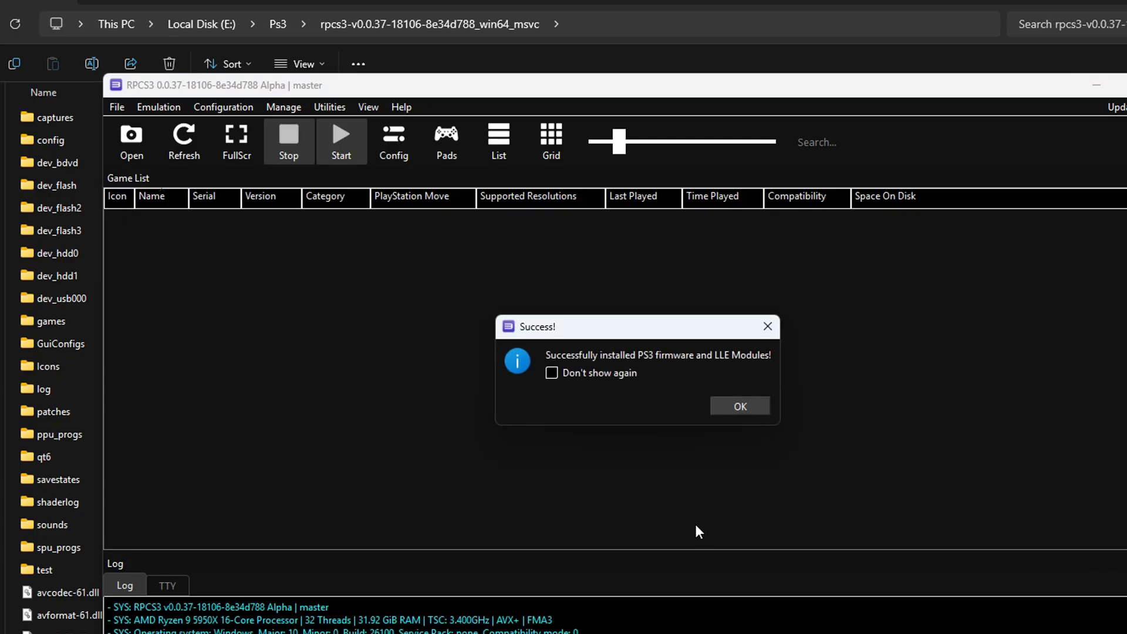
click(741, 409)
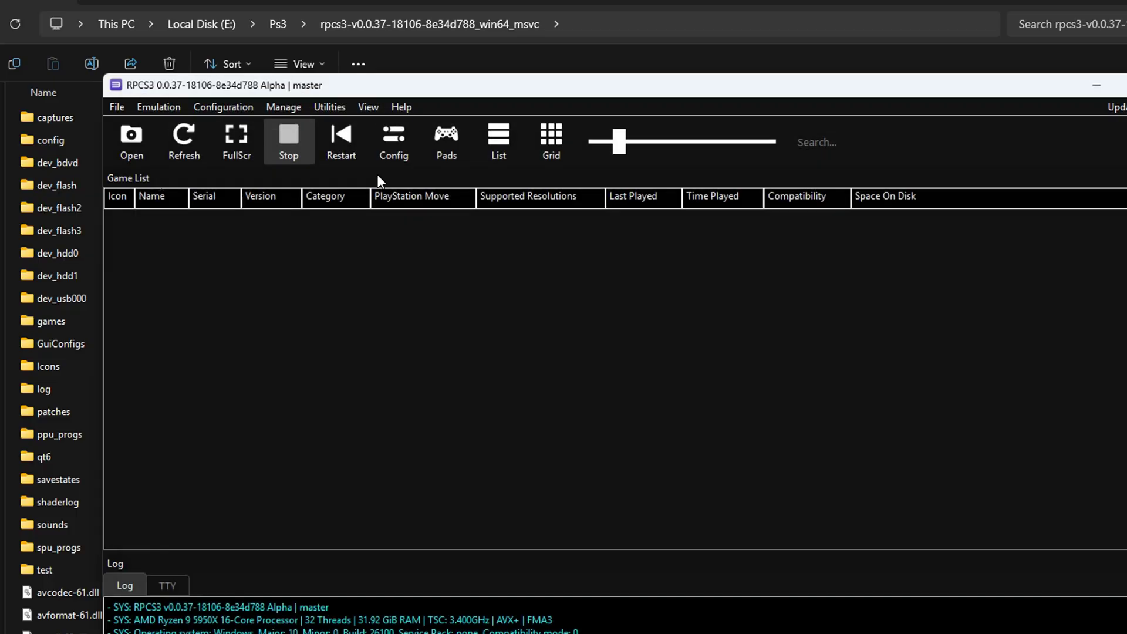
Open the emulator configuration, look over the CPU settings, and set the GPU renderer to Vulkan
click(393, 139)
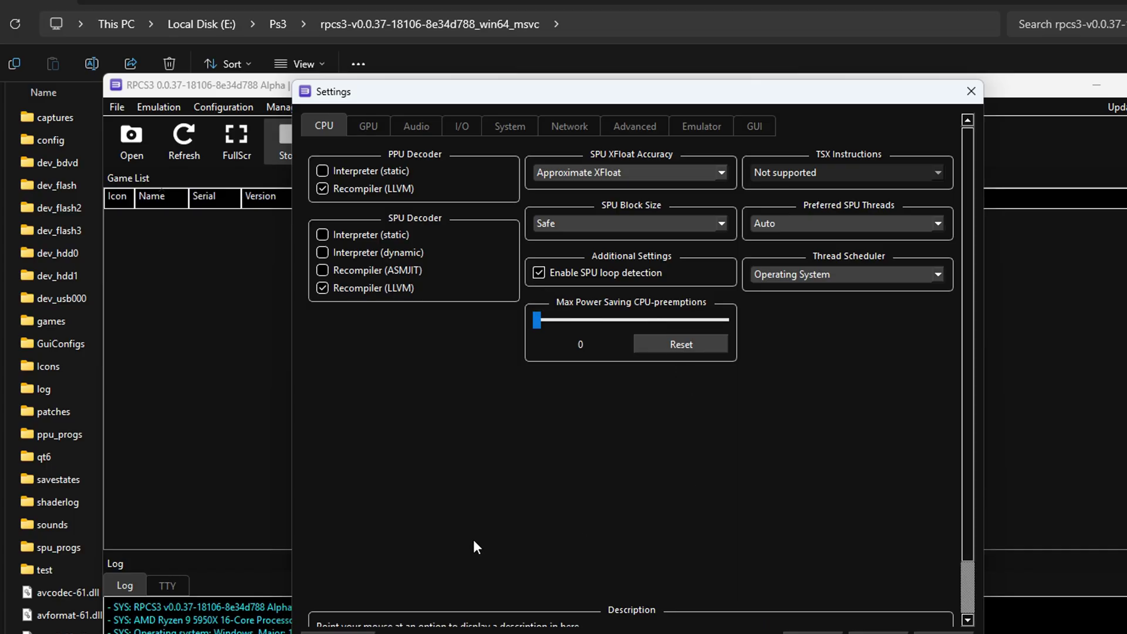
scroll(858, 493, down, 2)
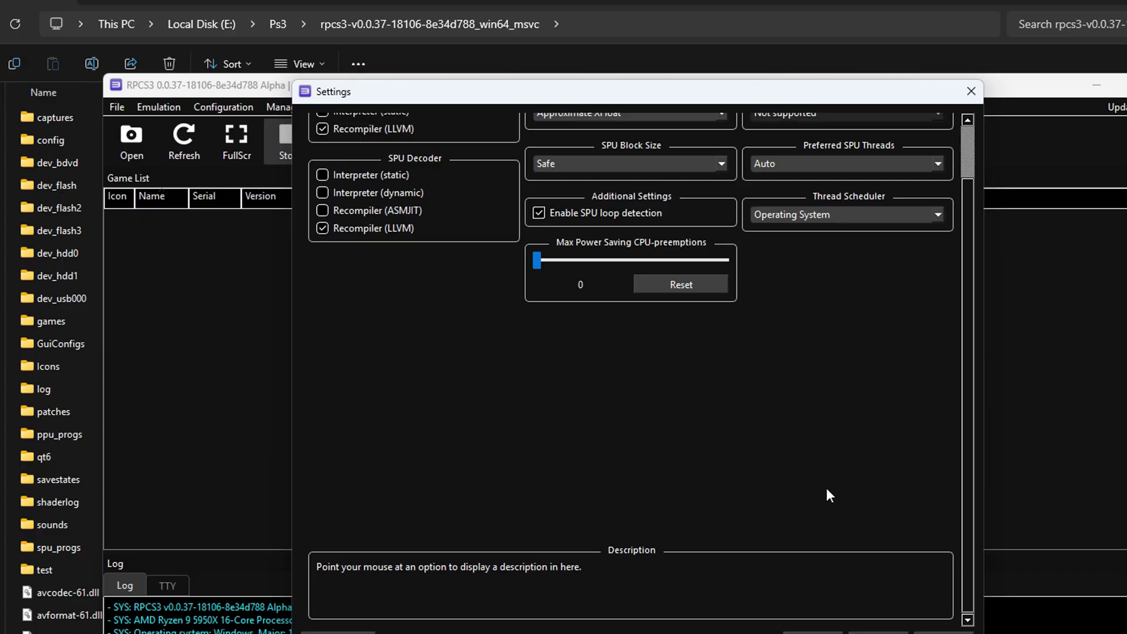
scroll(803, 504, up, 2)
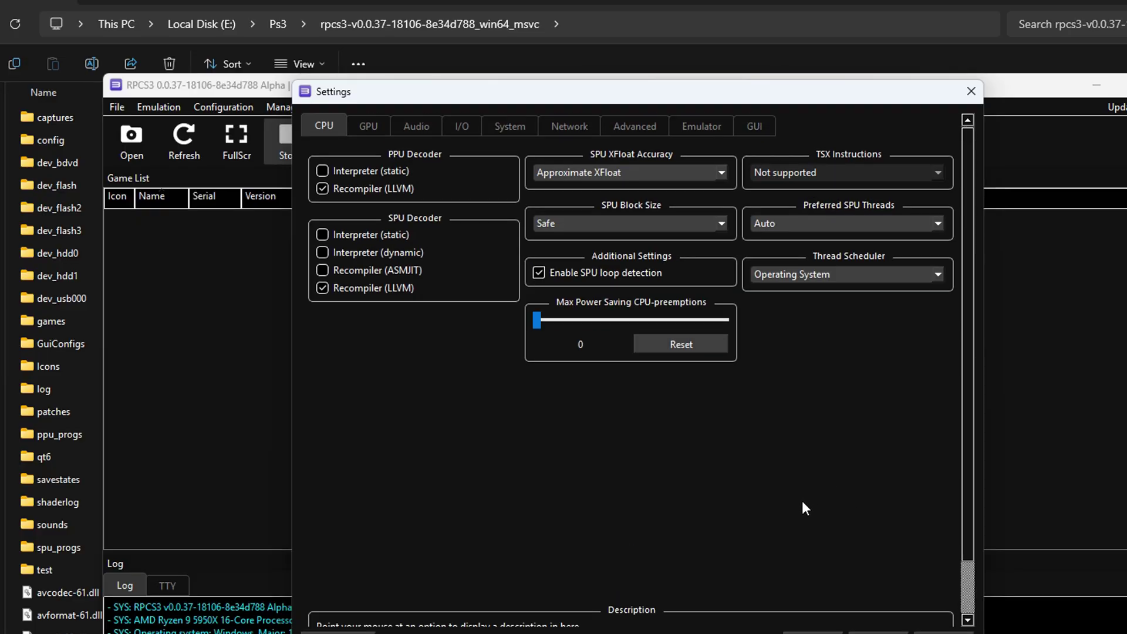
click(367, 126)
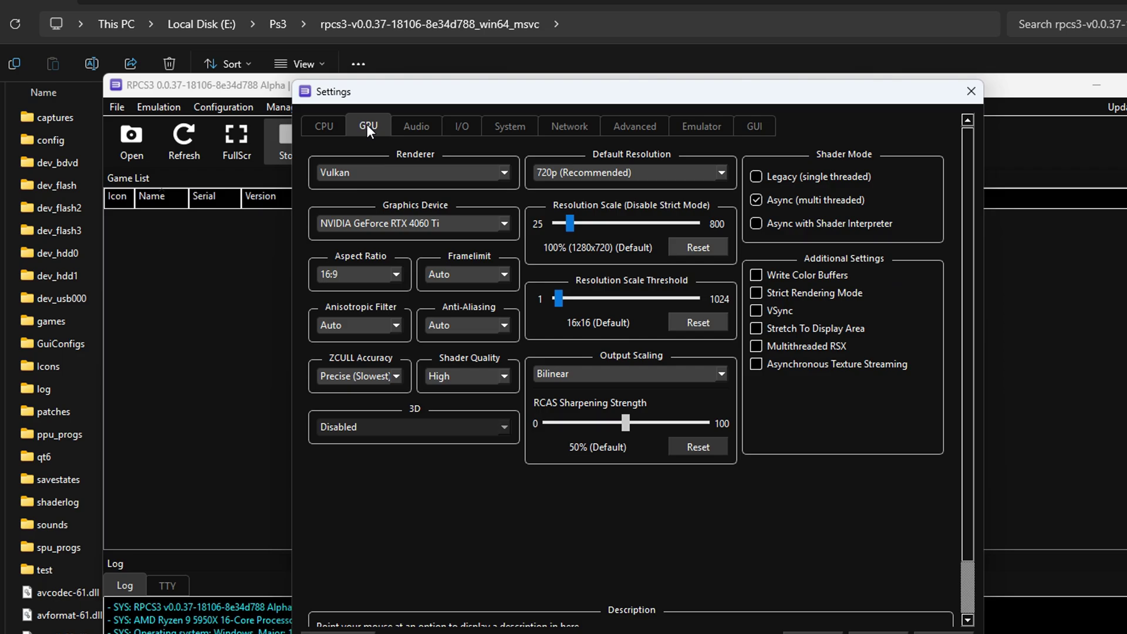
click(384, 175)
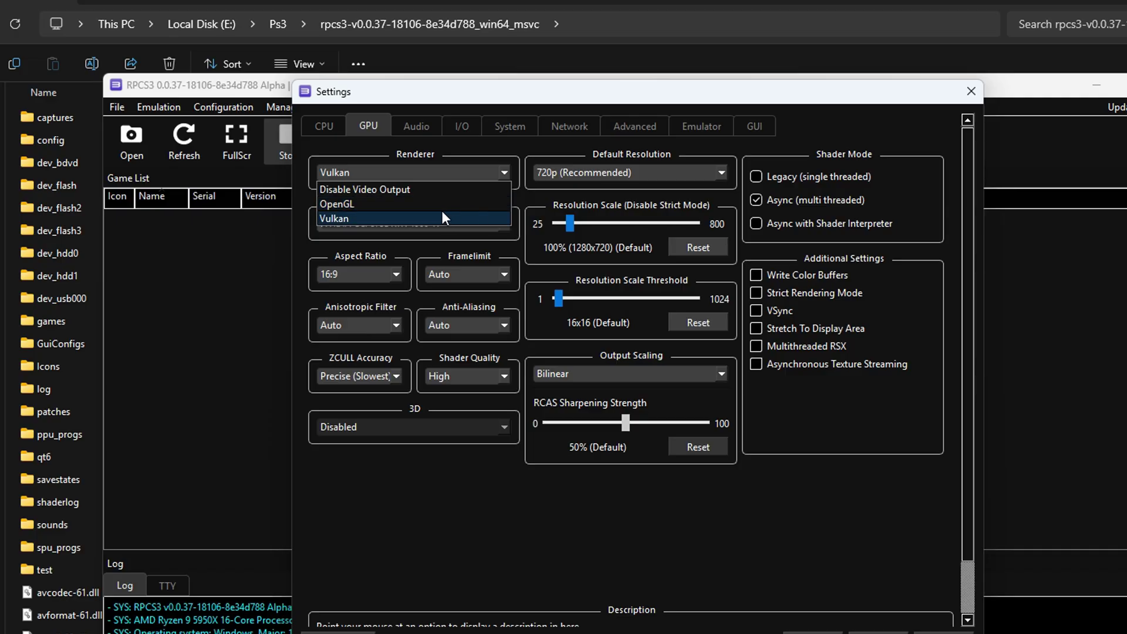
click(352, 219)
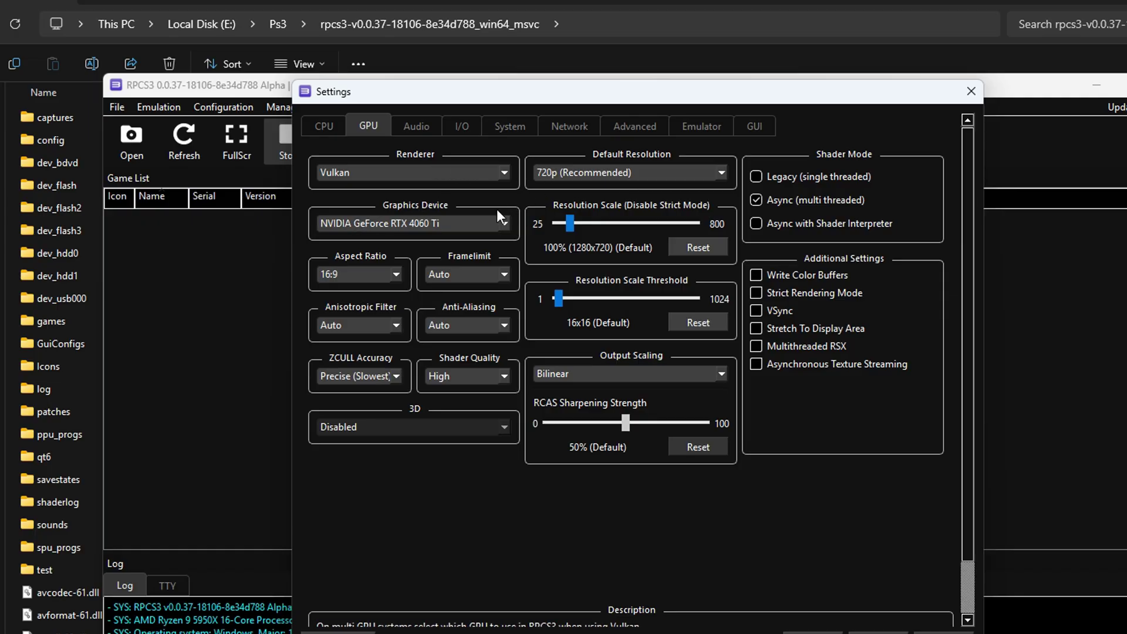
Choose the NVIDIA GeForce RTX 4060 Ti as graphics device and set the anisotropic filter to 16x
click(464, 223)
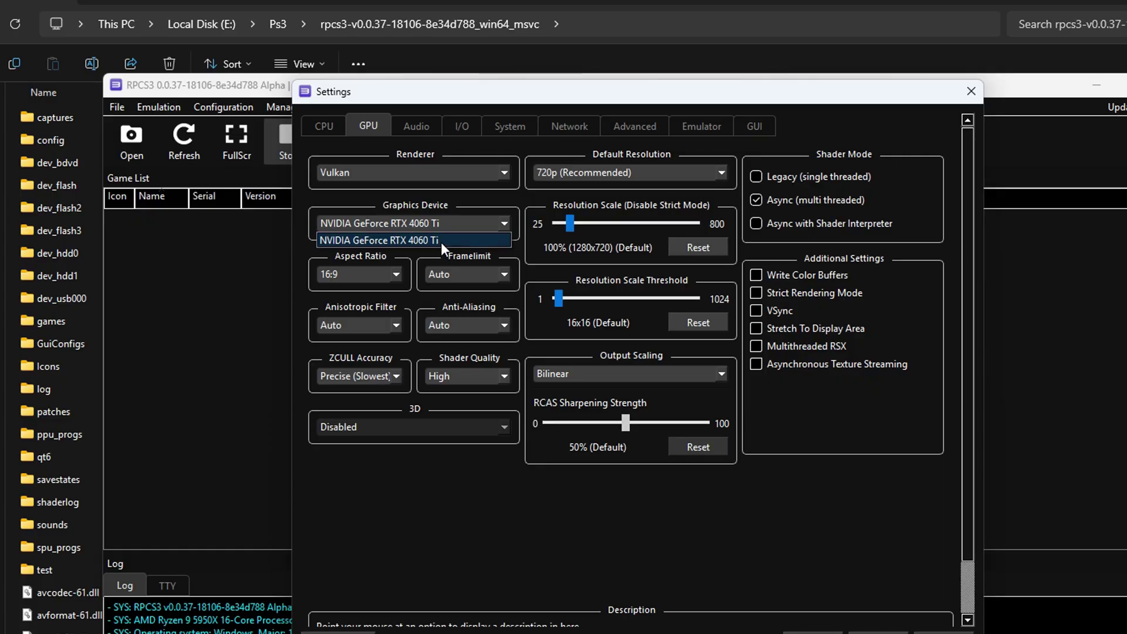
click(441, 242)
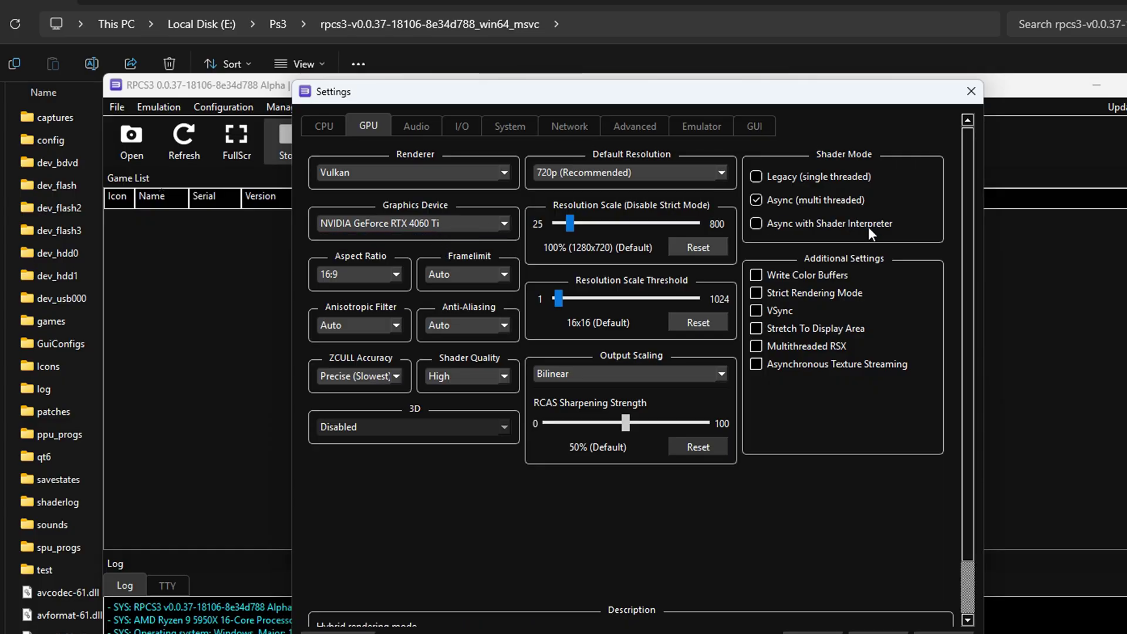
click(370, 329)
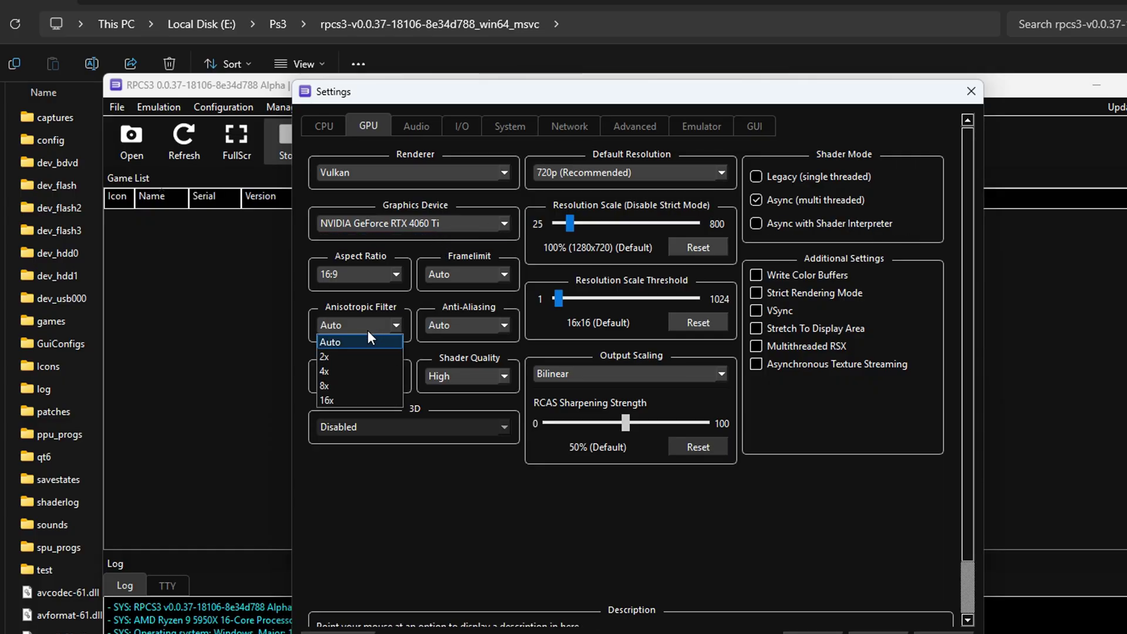
click(338, 401)
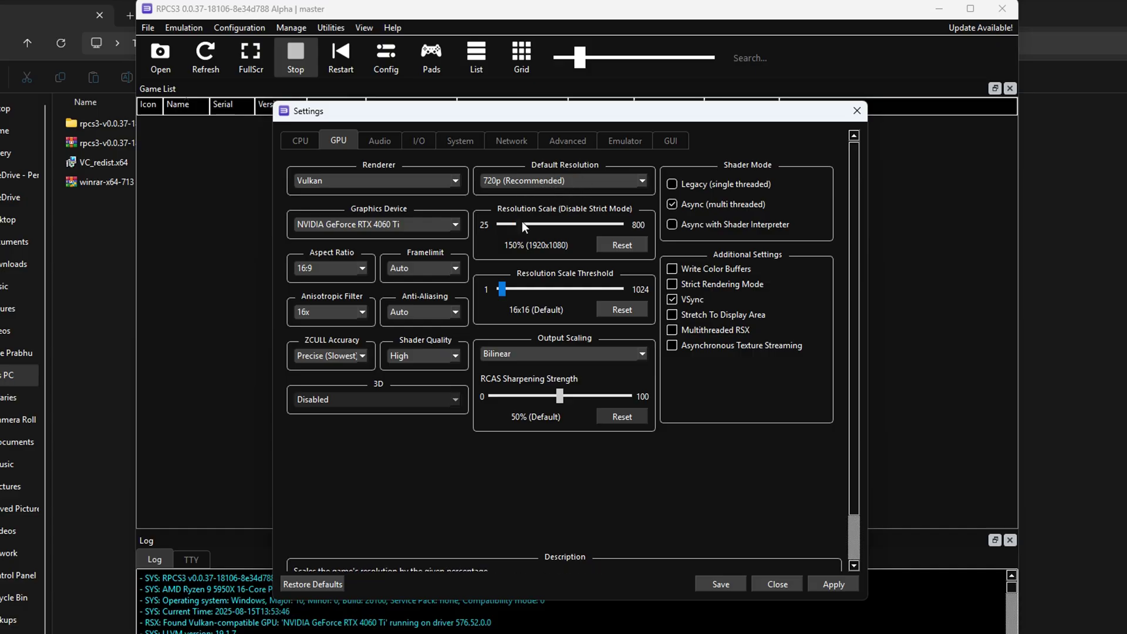
Set the GPU resolution scale to 150% (1920x1080) and close the emulator settings
drag(519, 222, 548, 227)
drag(520, 229, 518, 229)
mouse_move(519, 228)
mouse_down()
mouse_move(505, 231)
mouse_move(521, 231)
mouse_up()
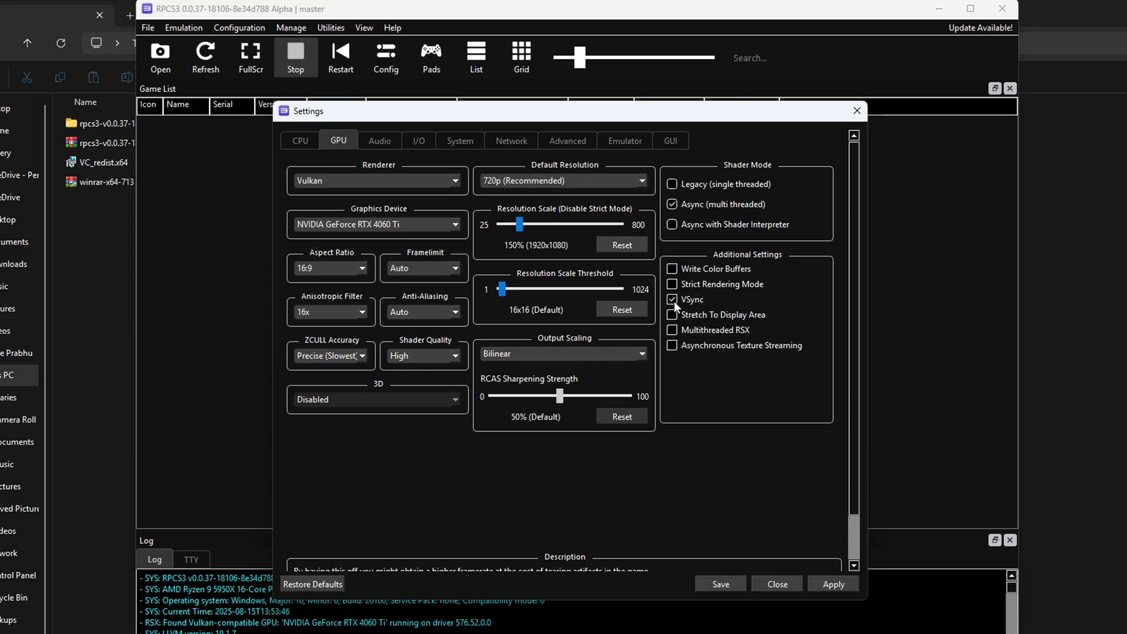
click(797, 587)
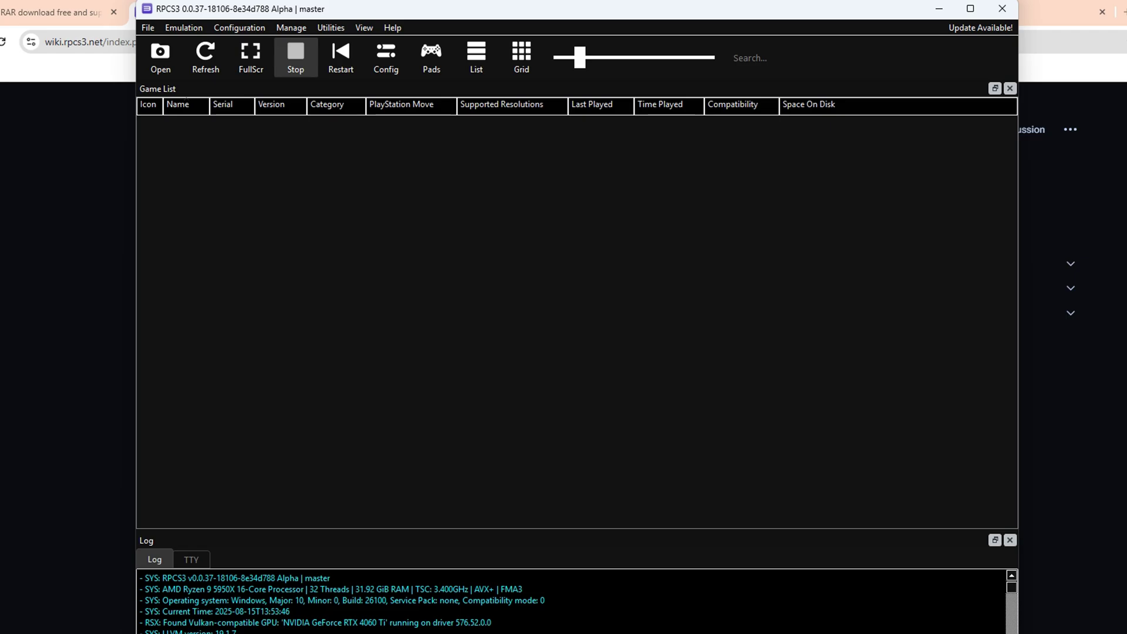
Switch to the browser and review the recommended CPU and GPU configuration on the God of War III wiki page
click(83, 365)
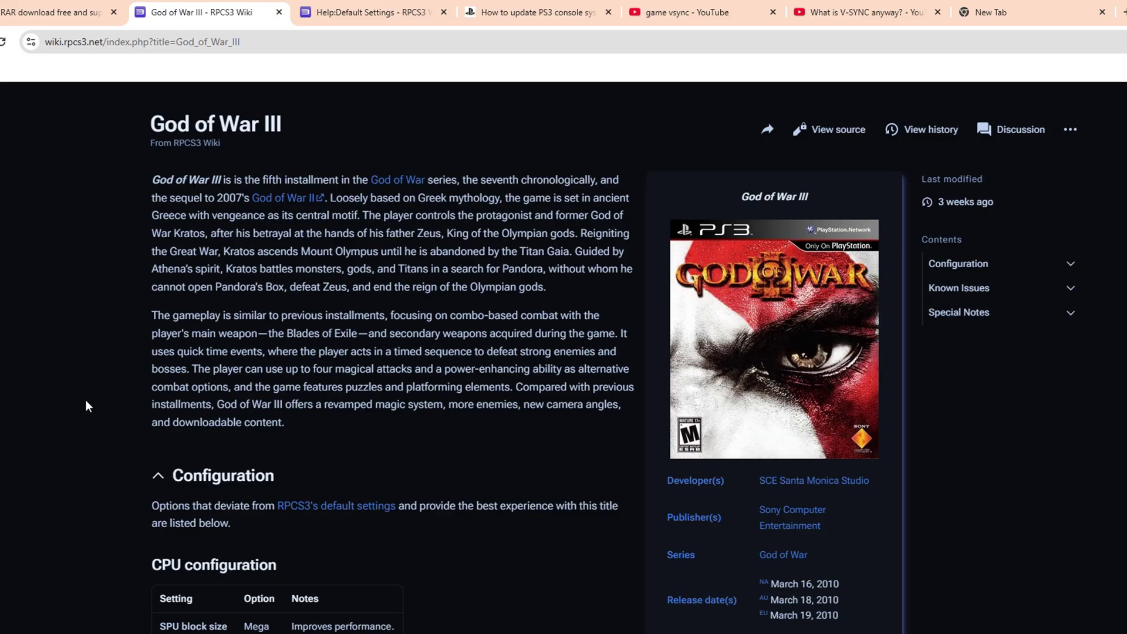
scroll(85, 404, down, 8)
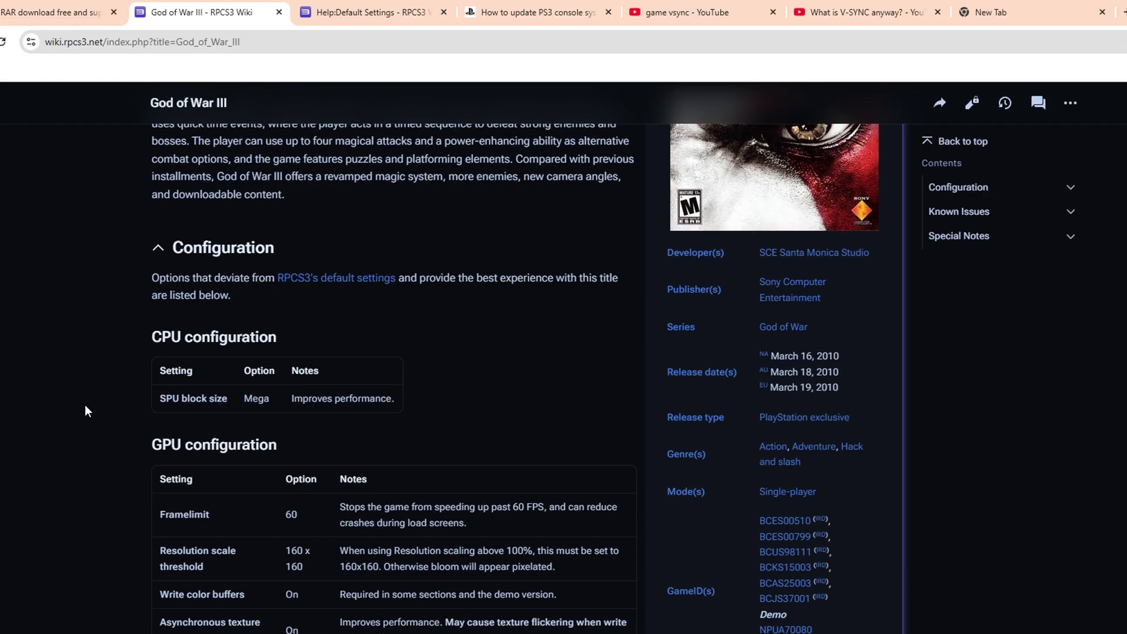
scroll(86, 403, up, 10)
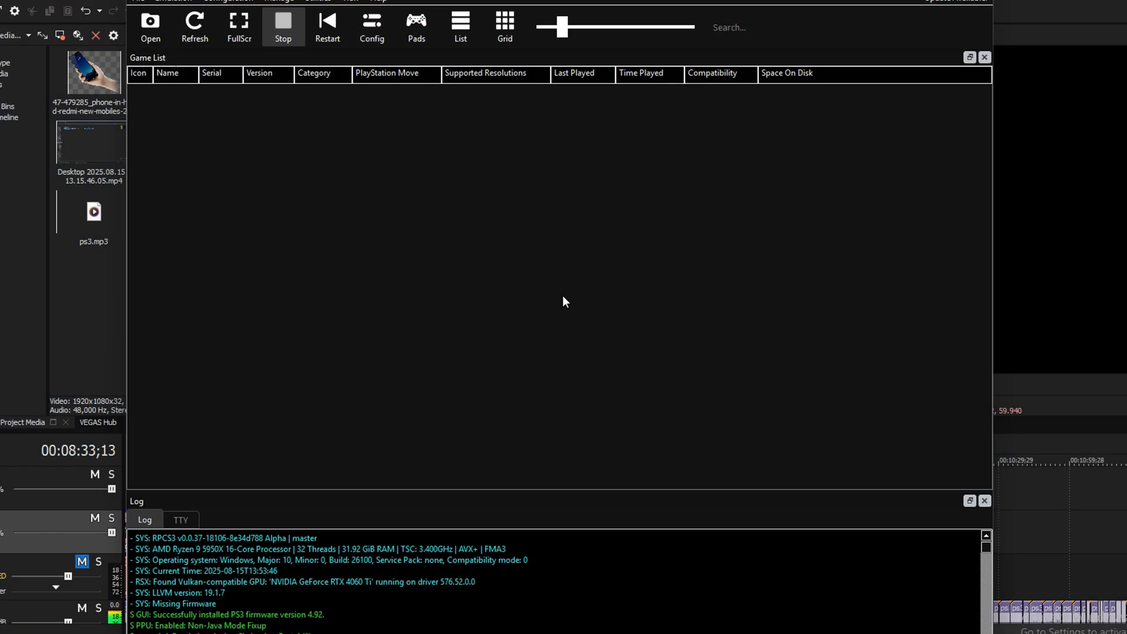
Open the RPCS3 gamepad settings and set Player 1's handler to DualSense
click(422, 36)
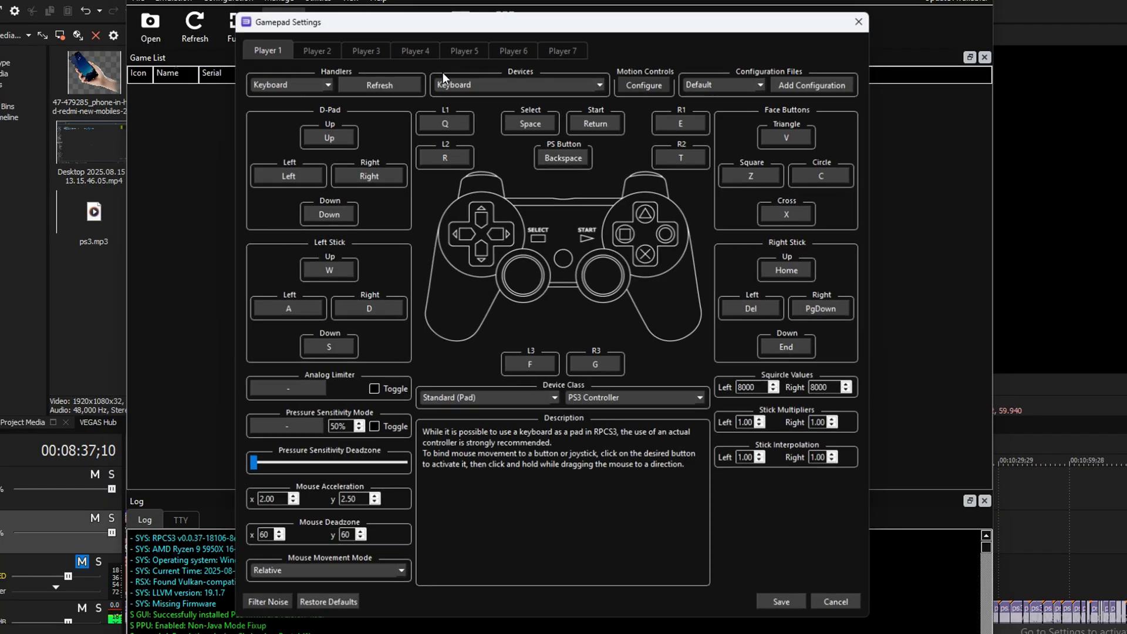
click(294, 84)
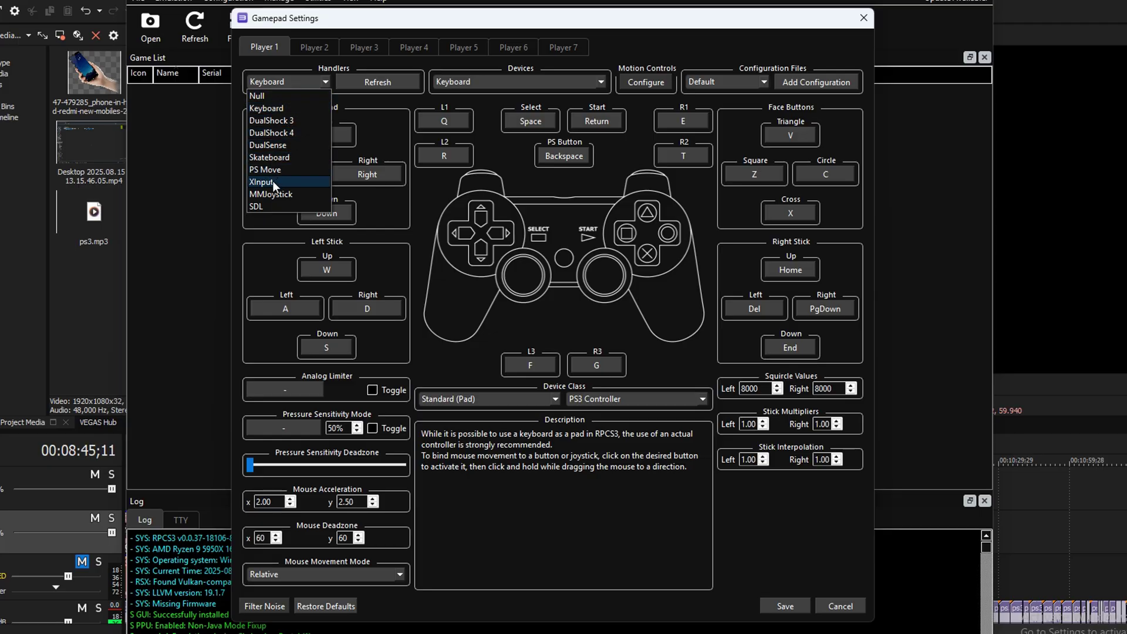
click(284, 145)
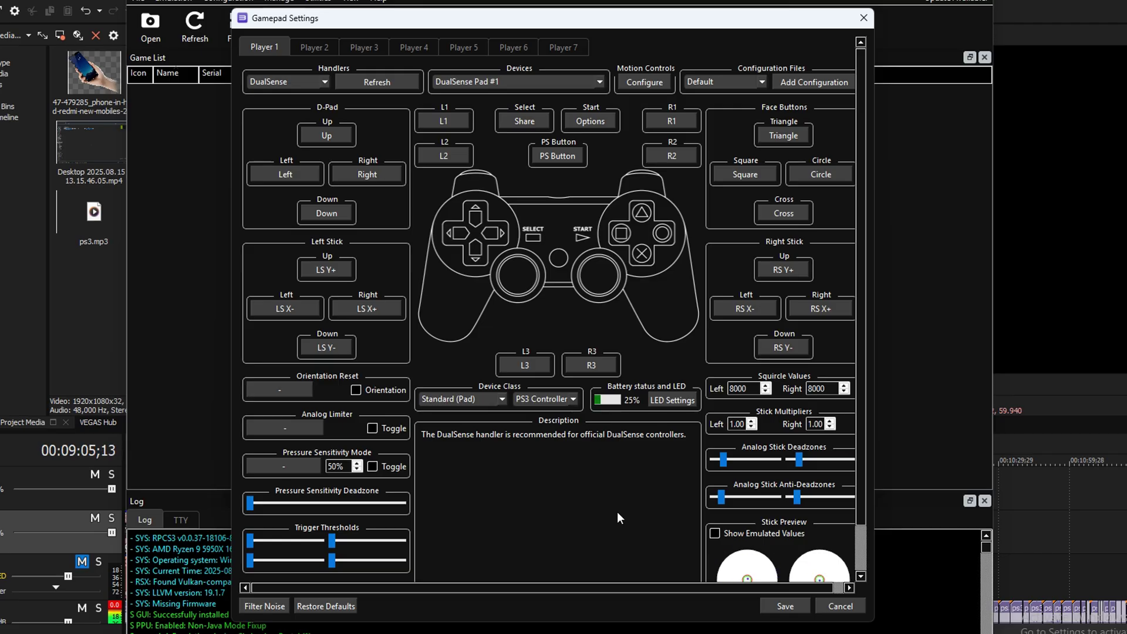
Remap Player 1's D-pad Up to R2, and restore it to Up
click(337, 138)
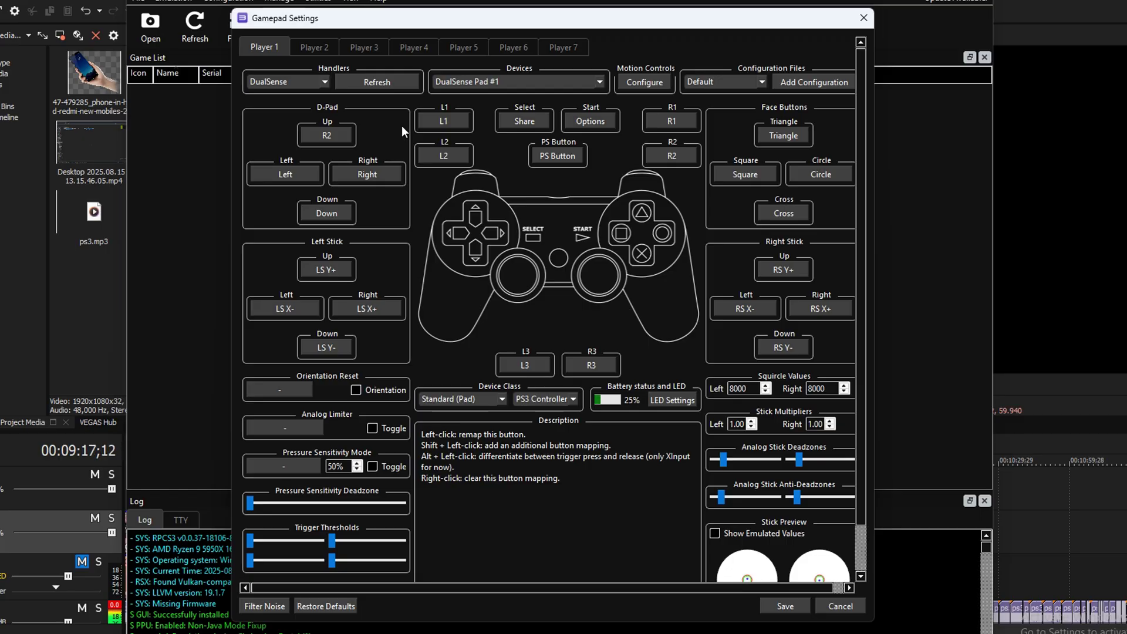
click(330, 134)
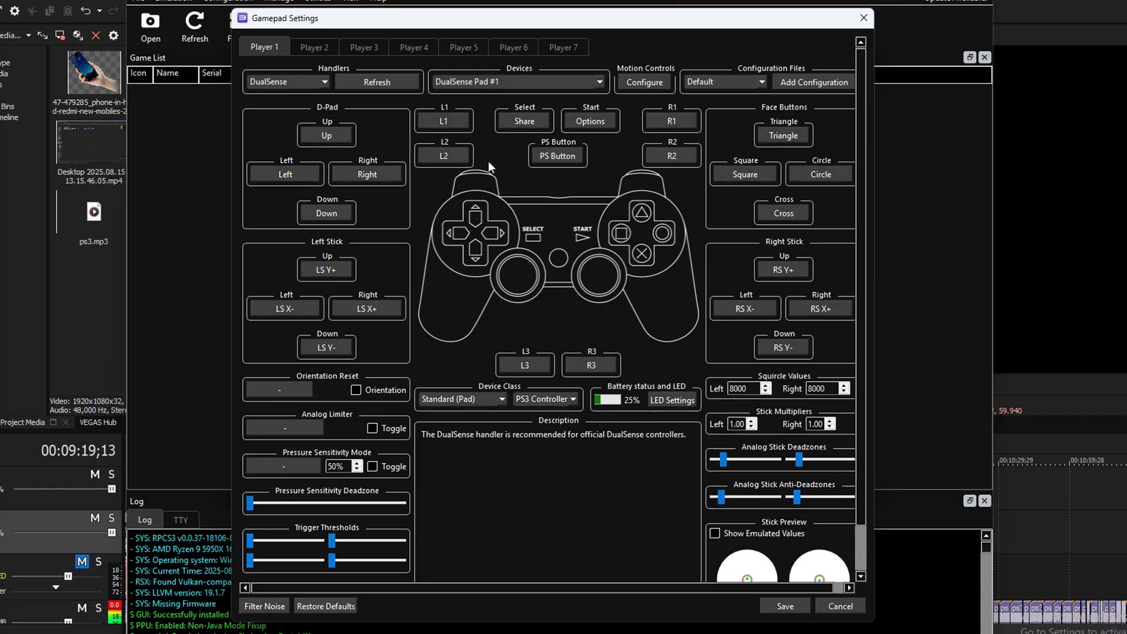
Look through the gamepad pages for Players 2 to 7, return to Player 1, and save the gamepad settings
click(322, 45)
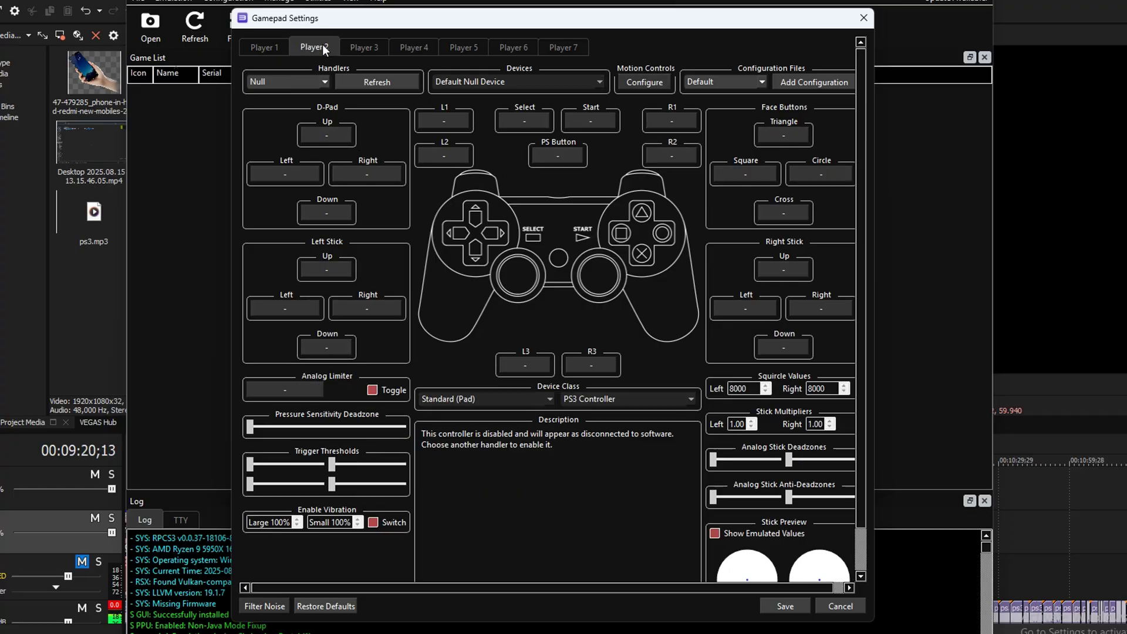
click(362, 46)
click(411, 47)
click(467, 50)
click(511, 47)
click(555, 46)
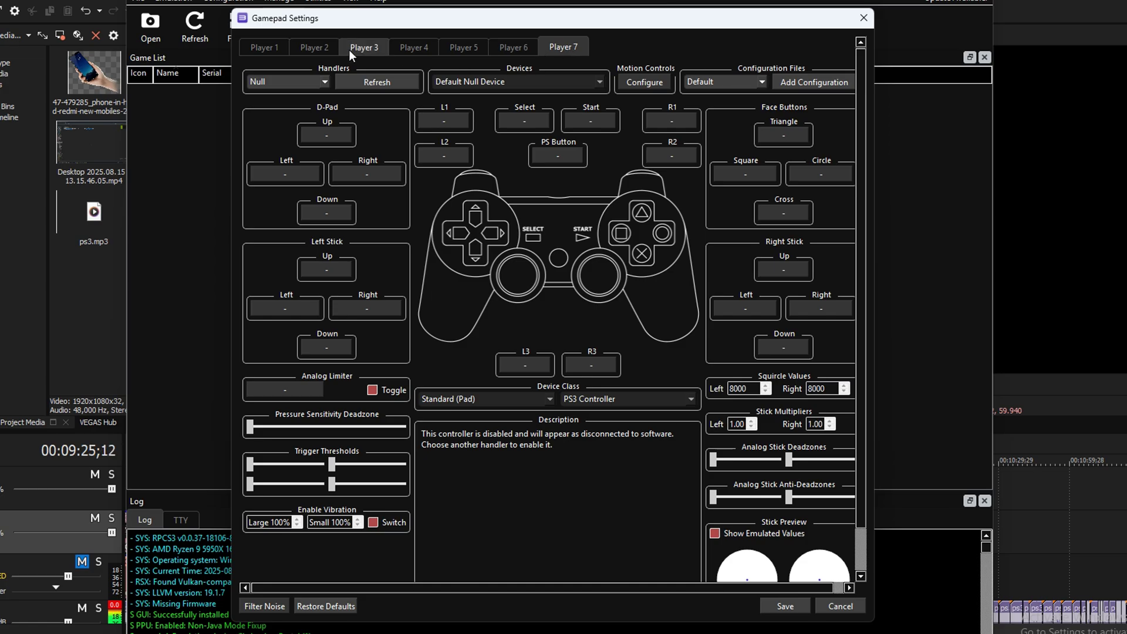
click(283, 48)
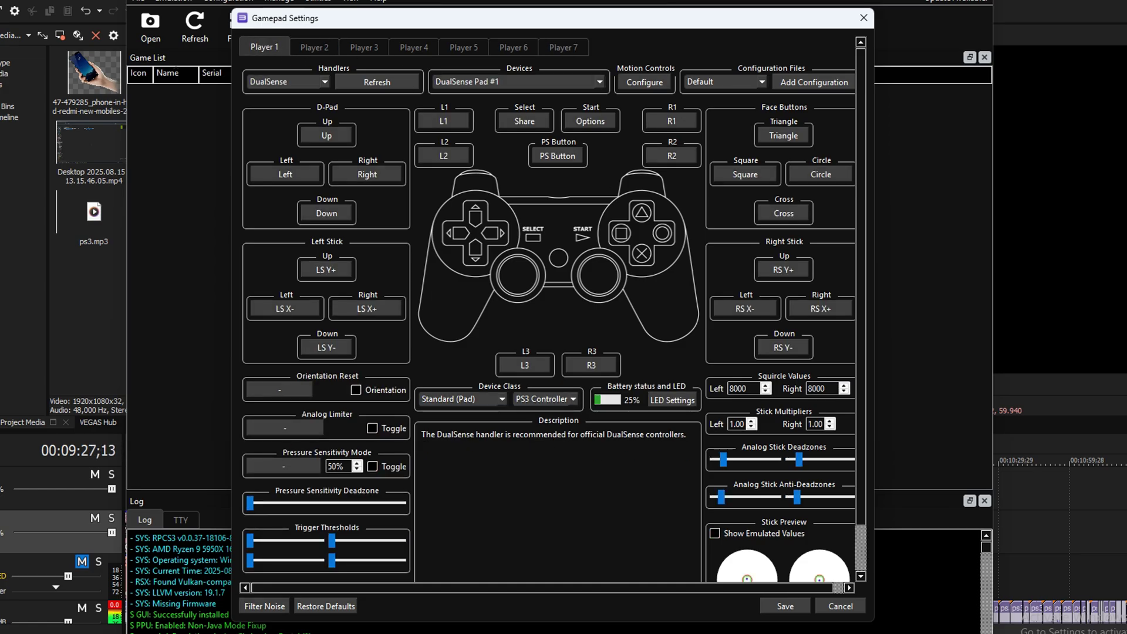
click(805, 609)
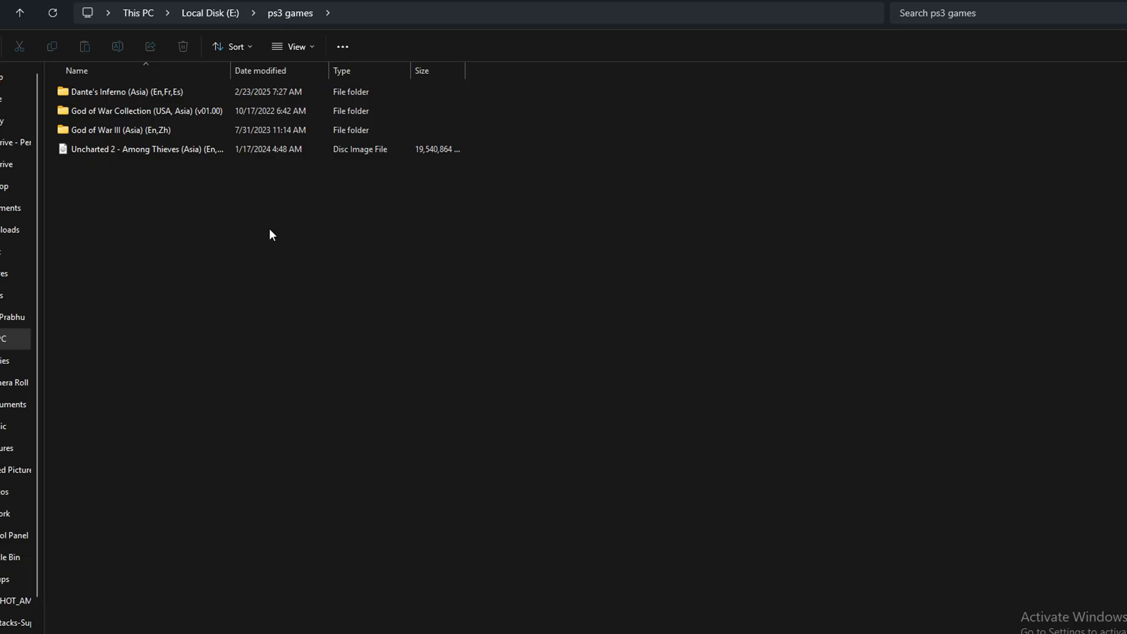
Switch to File Explorer and look over the game folders and the Uncharted 2 disc image in the ps3 games folder
click(163, 107)
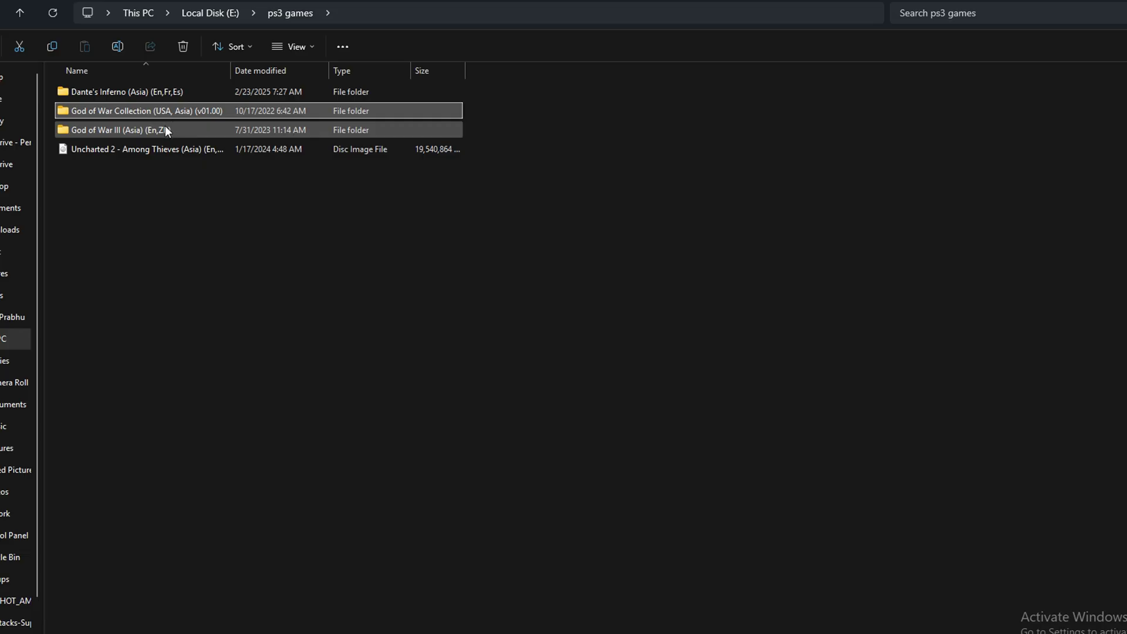
click(166, 130)
click(179, 154)
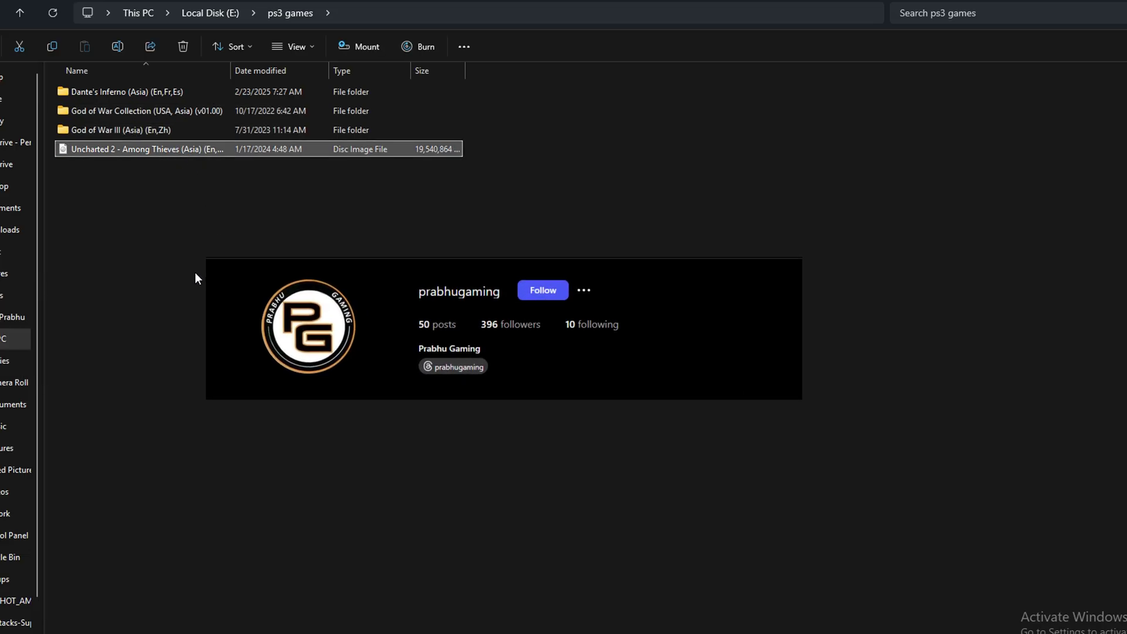
drag(195, 278, 223, 83)
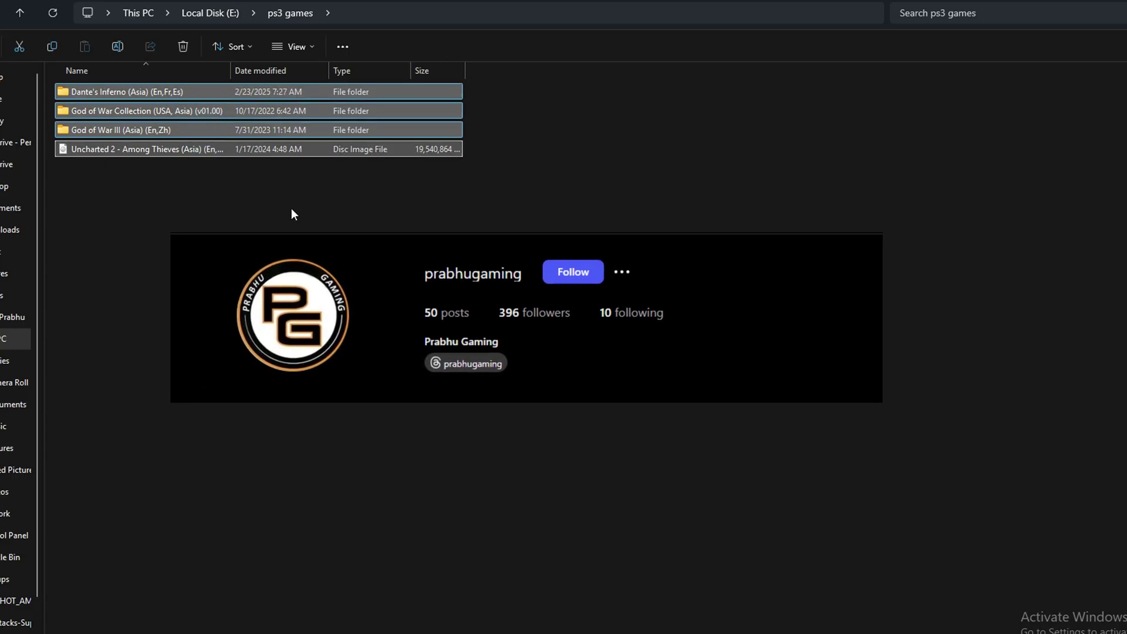
click(294, 215)
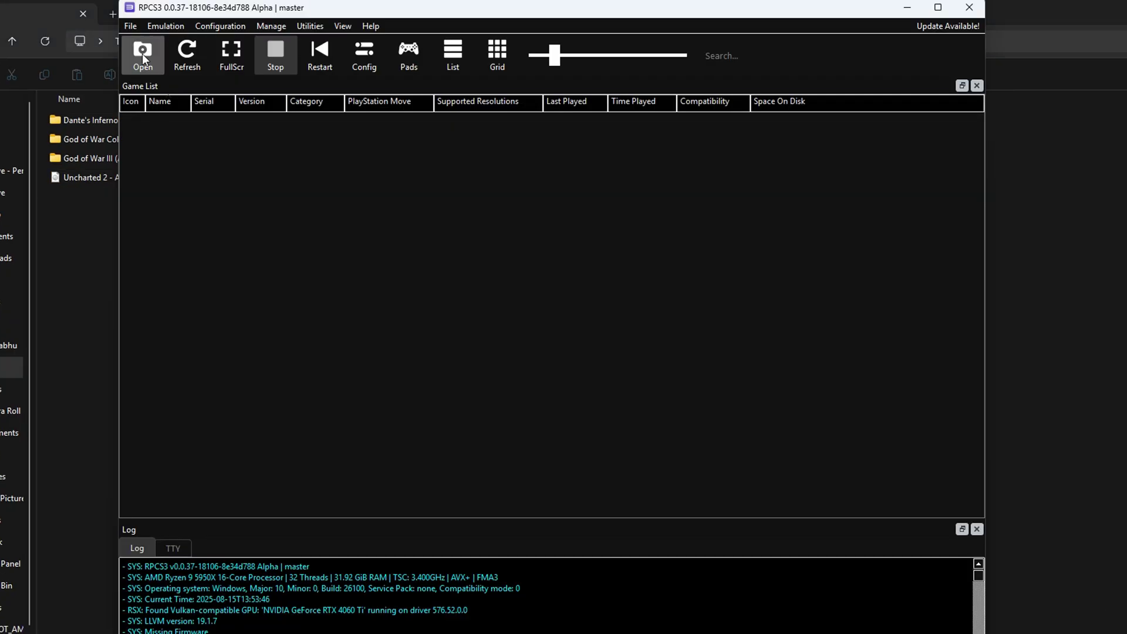
In RPCS3, add the ps3 games folder from Local Disk (E:) to the game list, precompiling caches without creating shortcuts
click(131, 26)
click(168, 154)
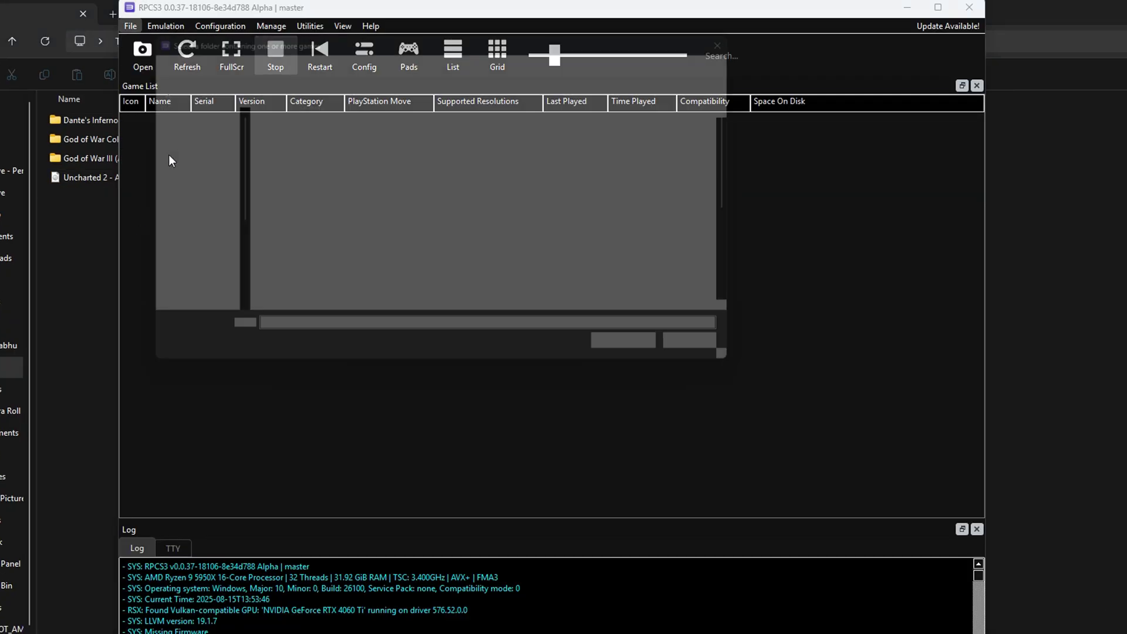
click(253, 57)
click(316, 240)
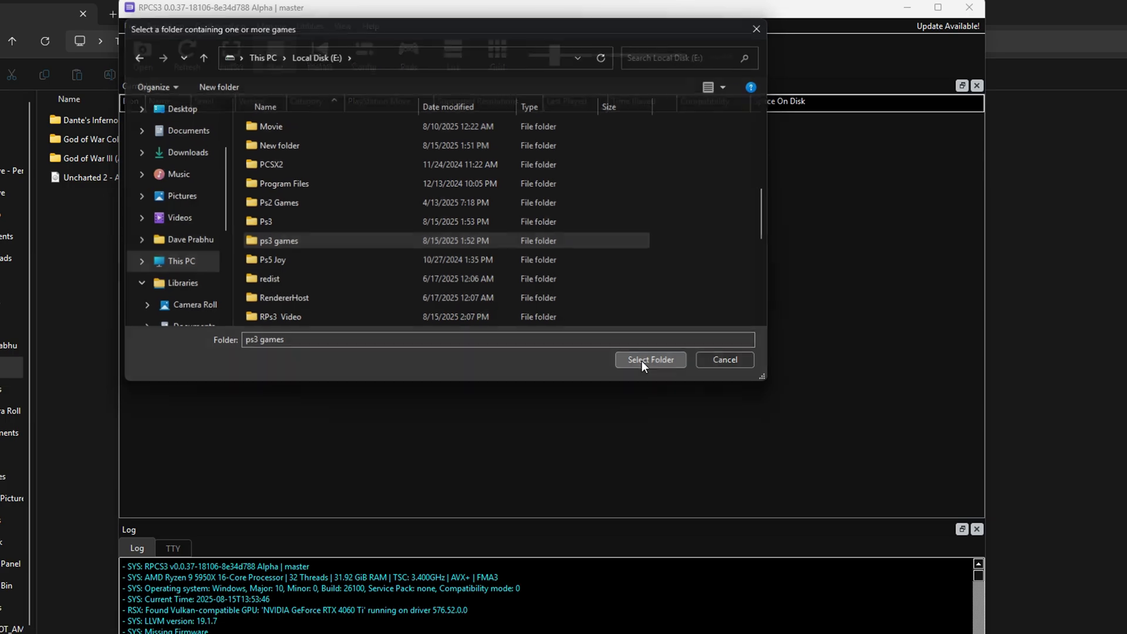
click(642, 360)
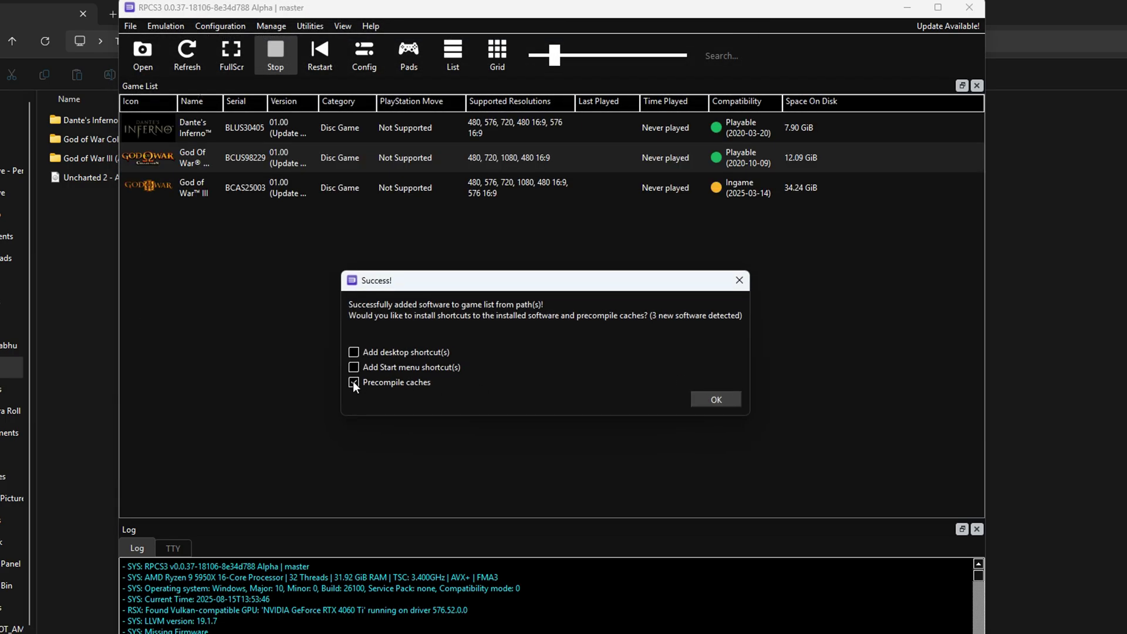
click(721, 400)
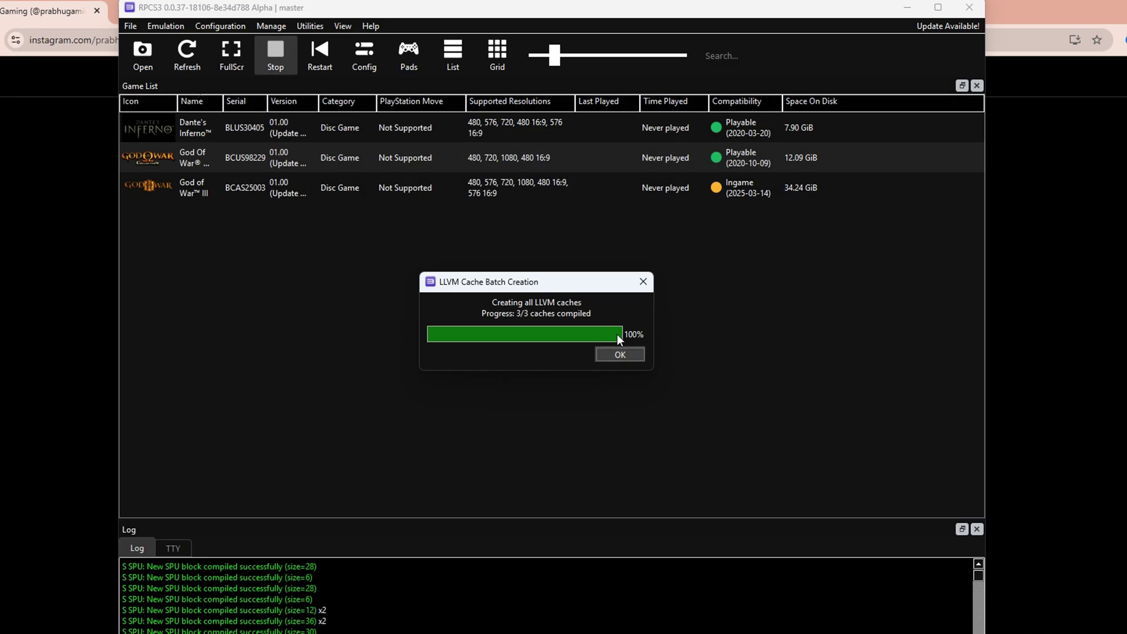
click(620, 355)
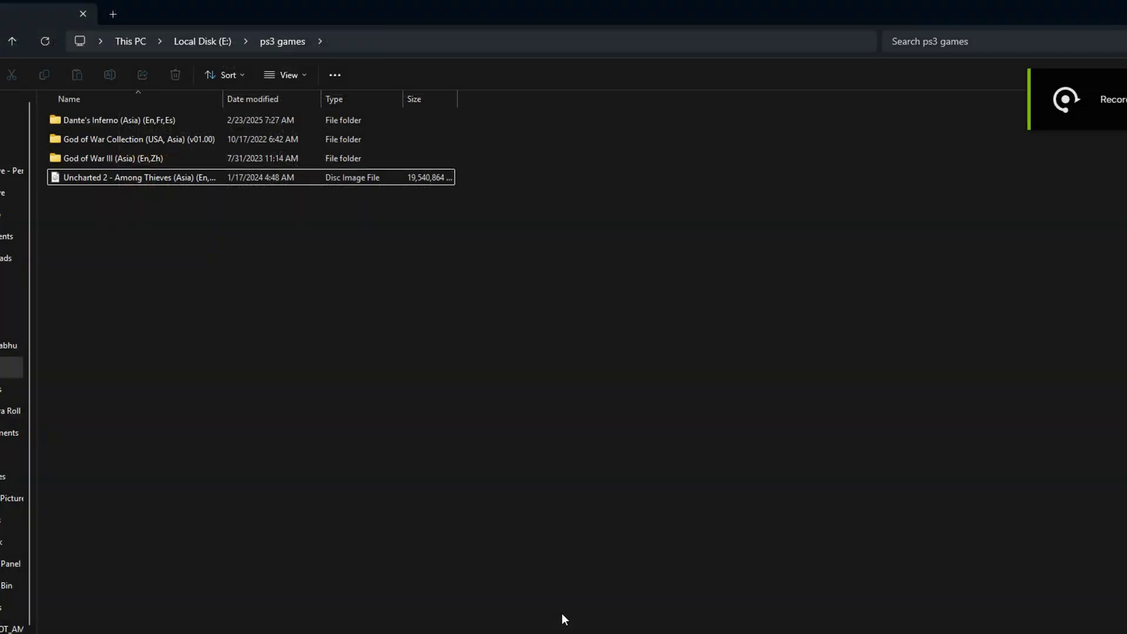
In File Explorer, extract the Uncharted 2 disc image into its own folder with WinRAR and delete the disc image
right_click(188, 176)
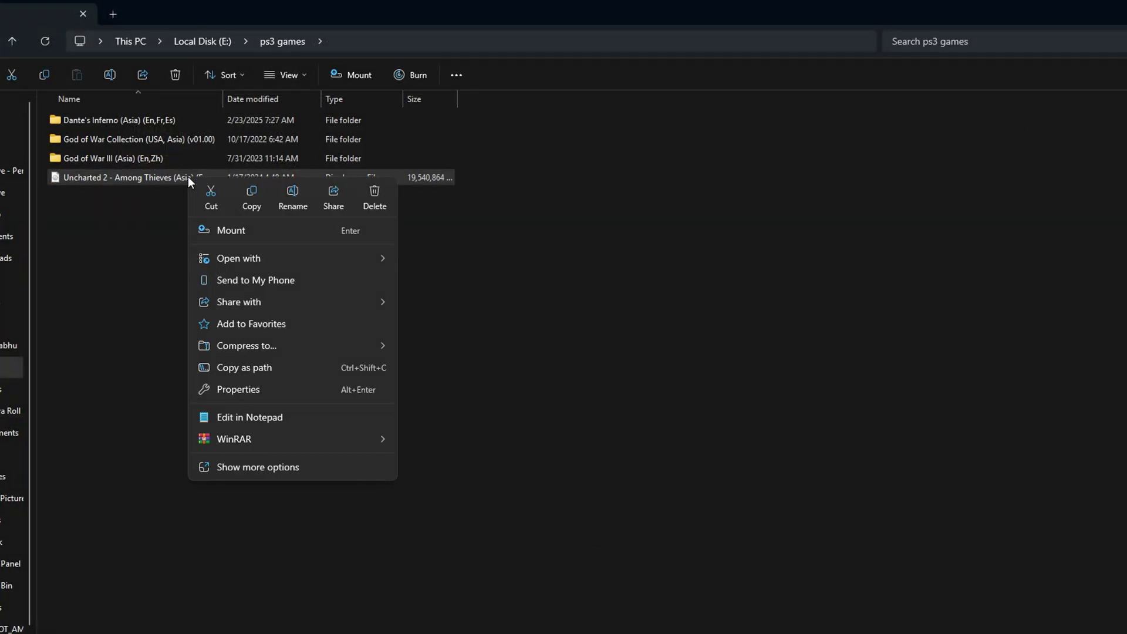
mouse_move(334, 443)
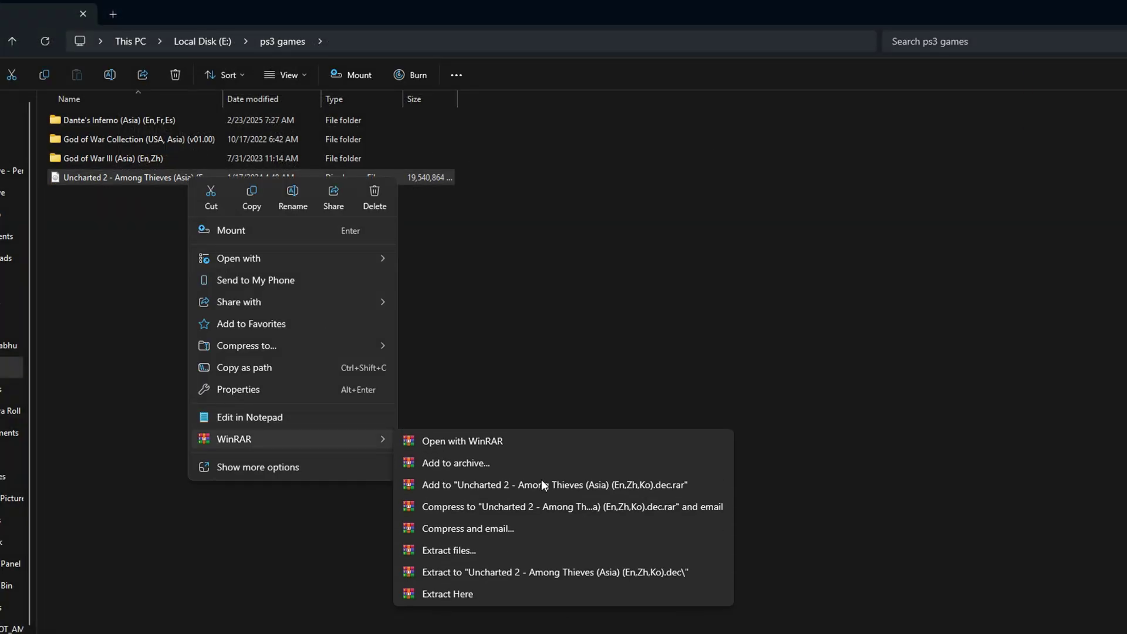
click(526, 570)
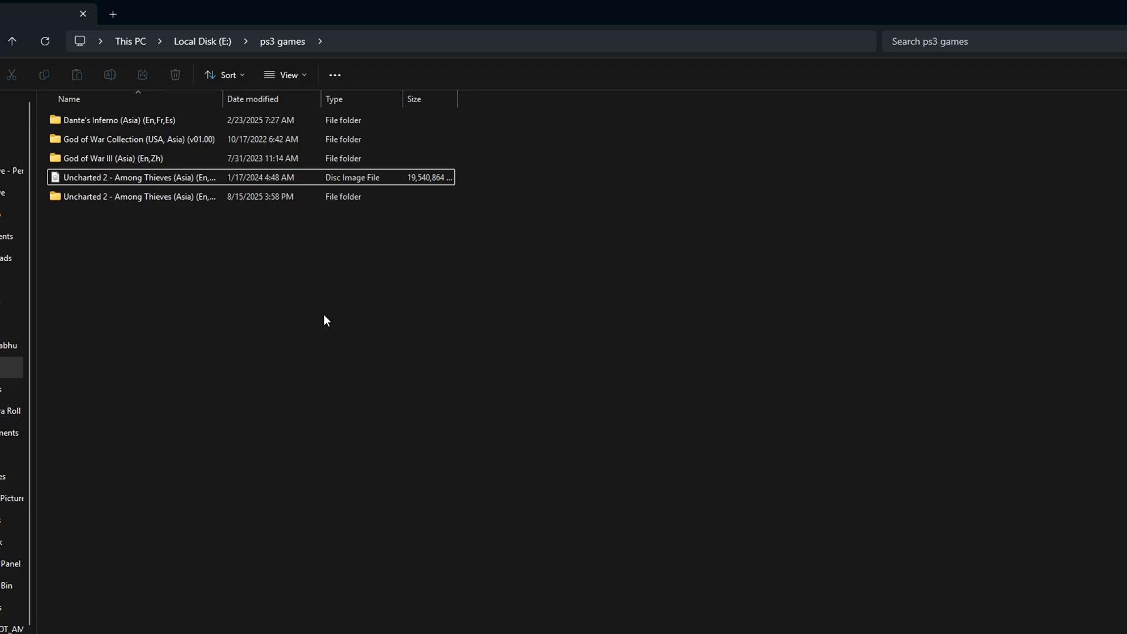
click(156, 183)
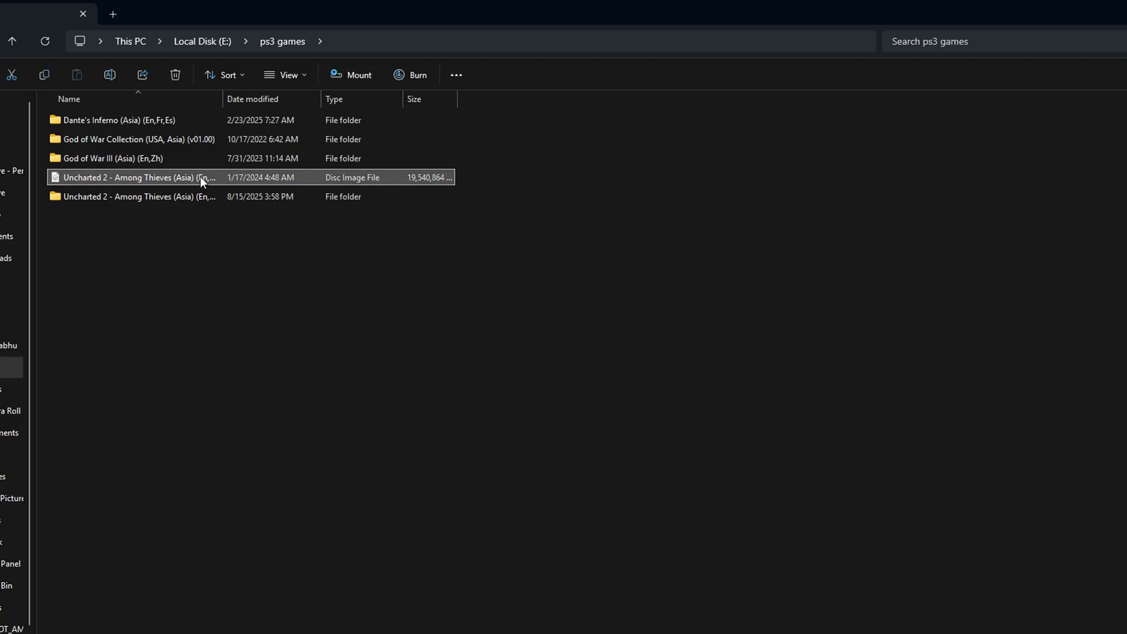
key(Delete)
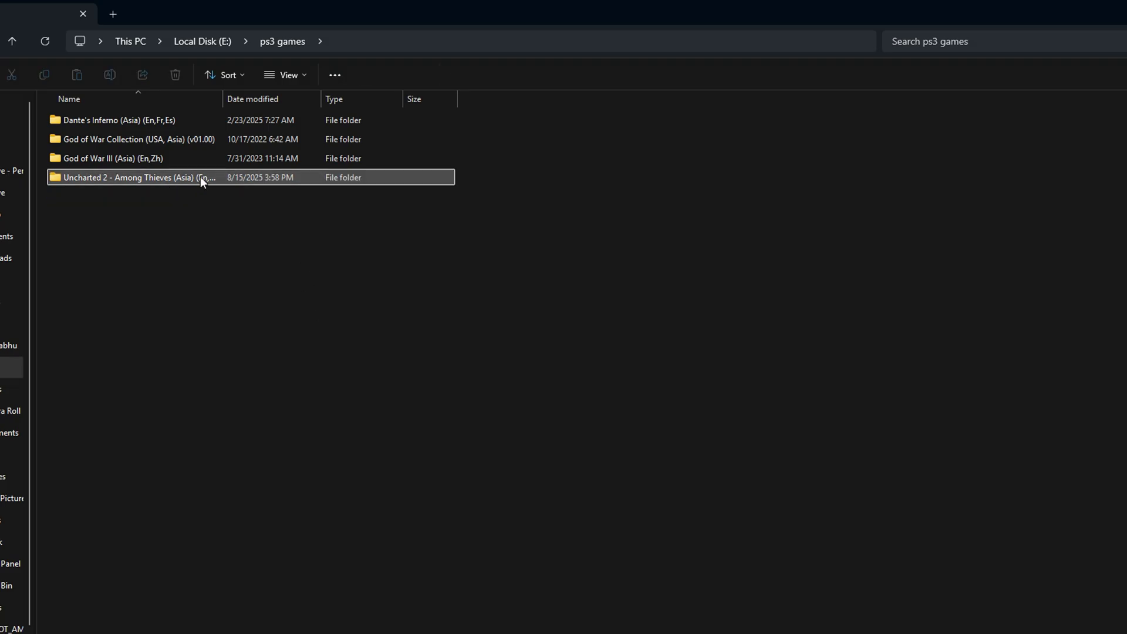
Switch to RPCS3 and add the games again to include Uncharted 2: Among Thieves, with caches precompiled and no shortcuts
key(alt+Tab)
click(191, 65)
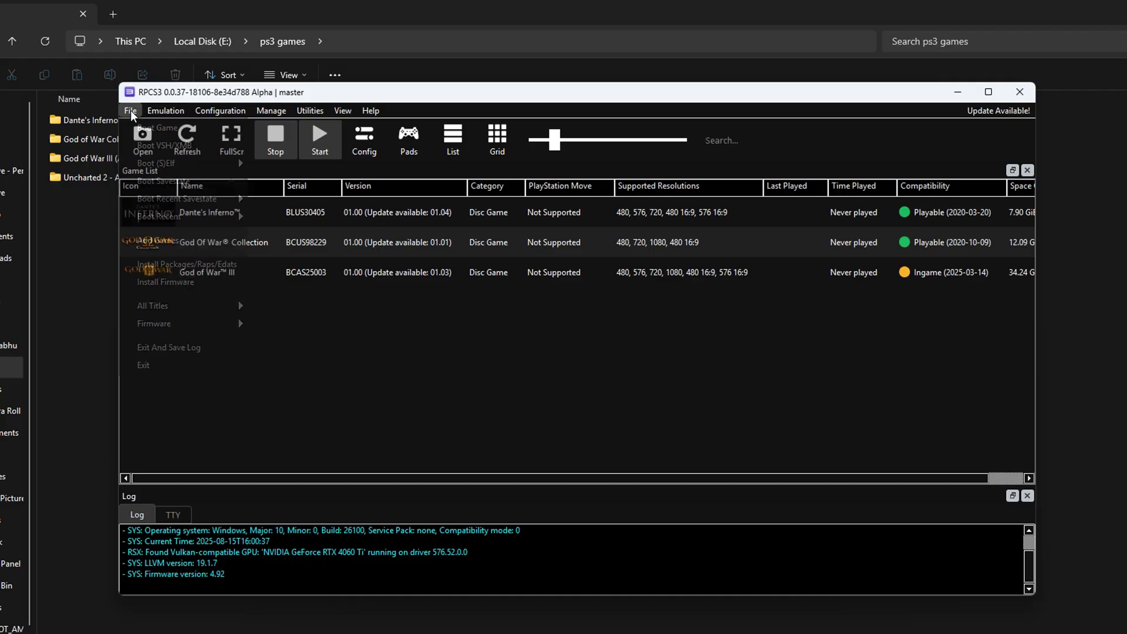
click(131, 111)
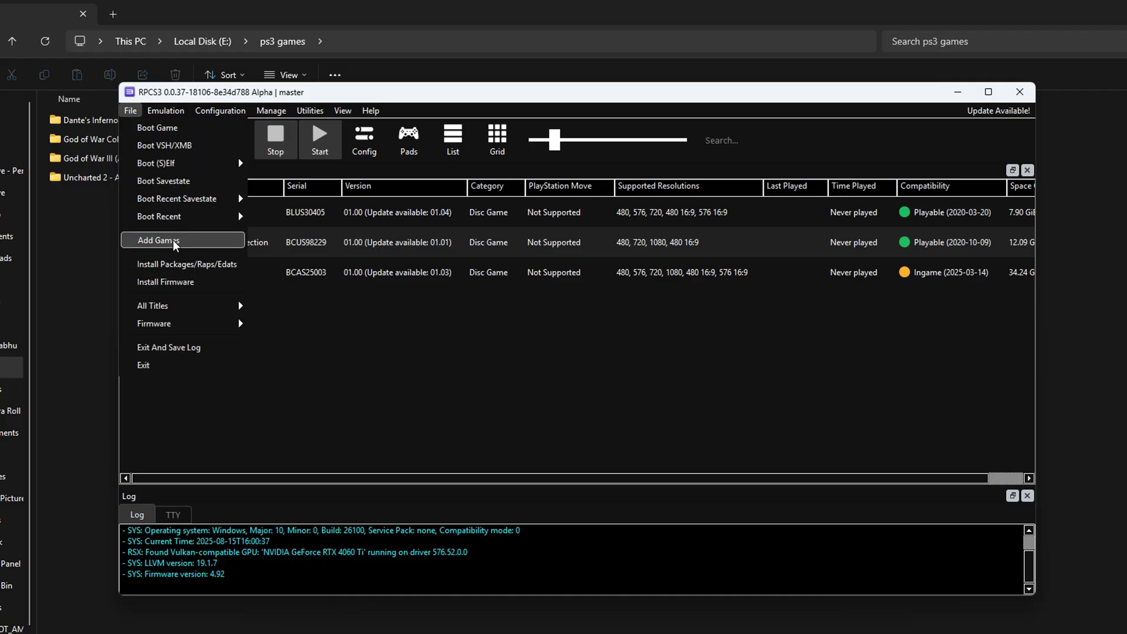
click(172, 239)
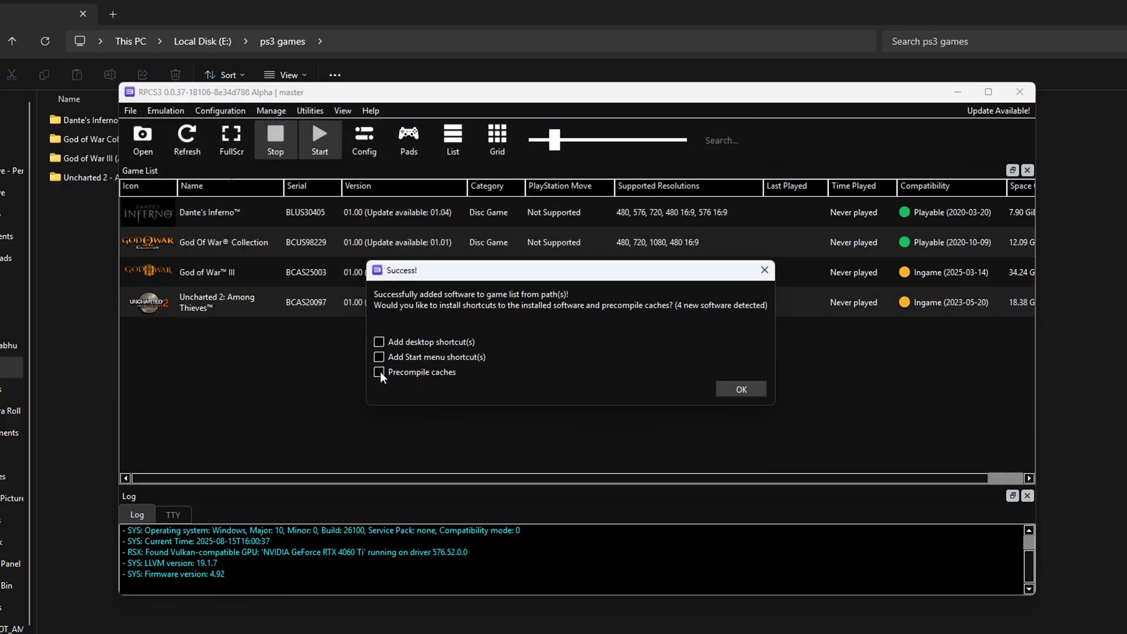
click(742, 389)
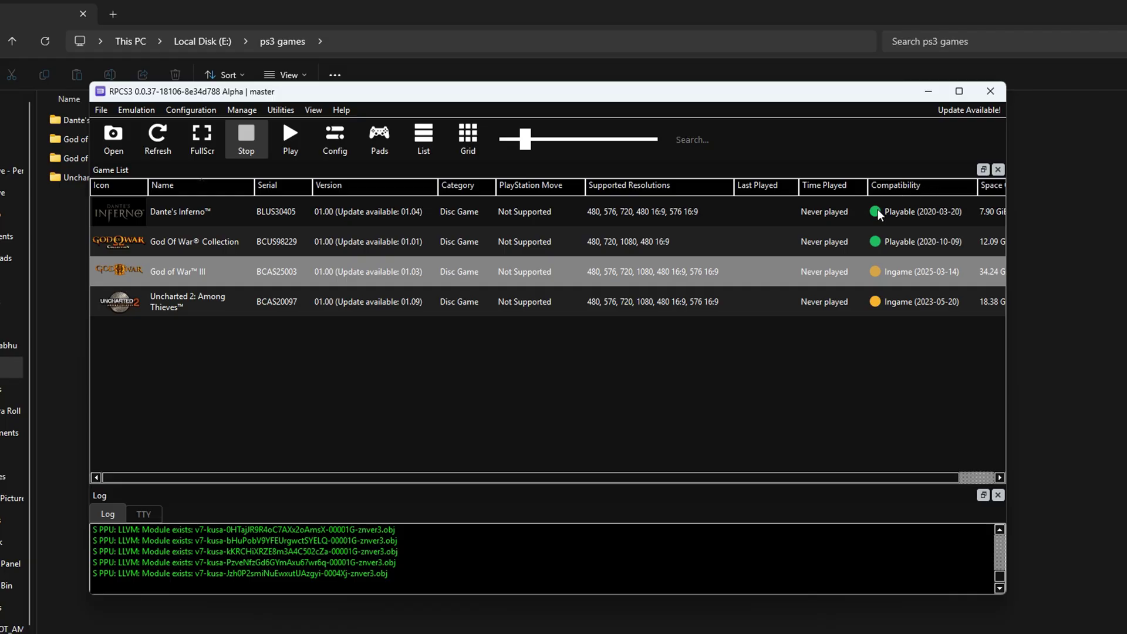
Check the meaning of the games' compatibility statuses, and review the status categories in the RPCS3 website's Compatibility List
mouse_move(877, 216)
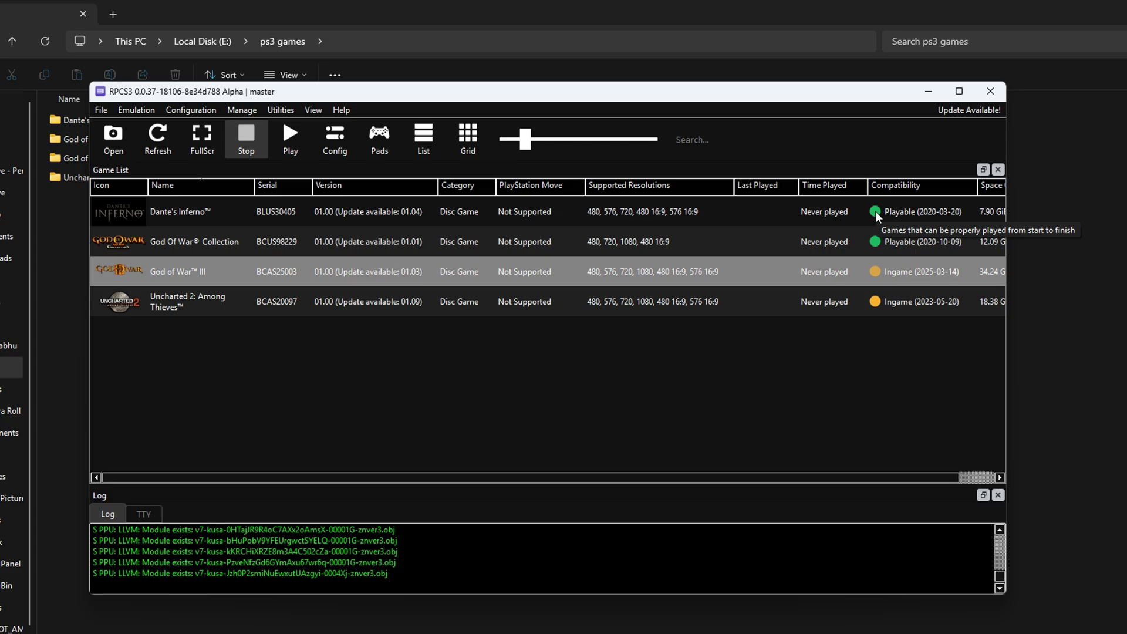
mouse_move(876, 276)
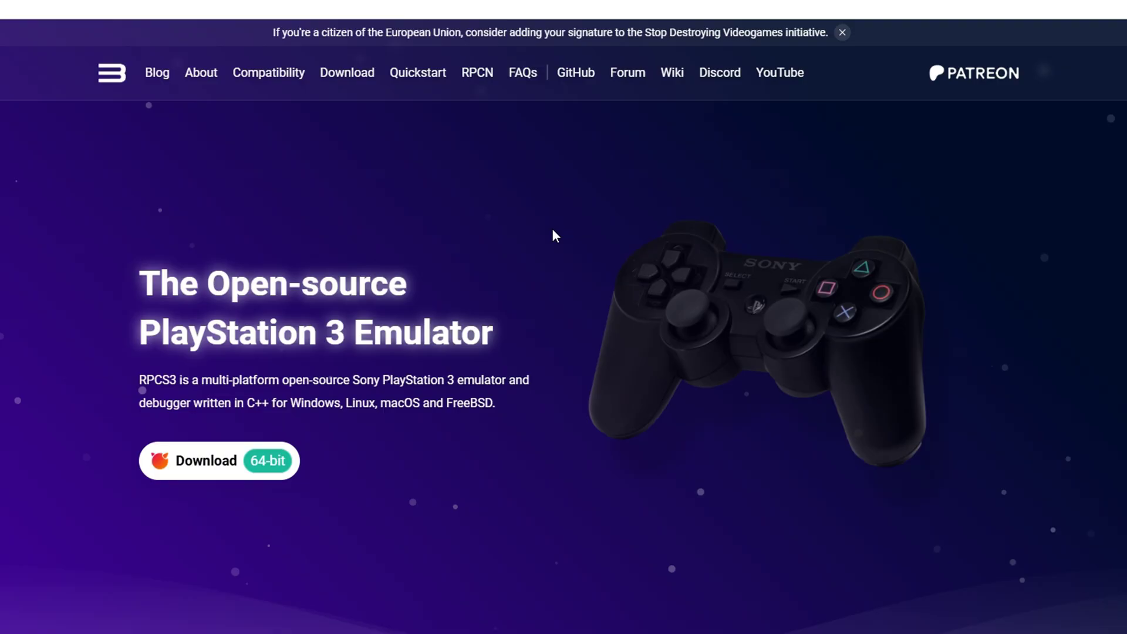
click(271, 73)
scroll(1020, 405, down, 4)
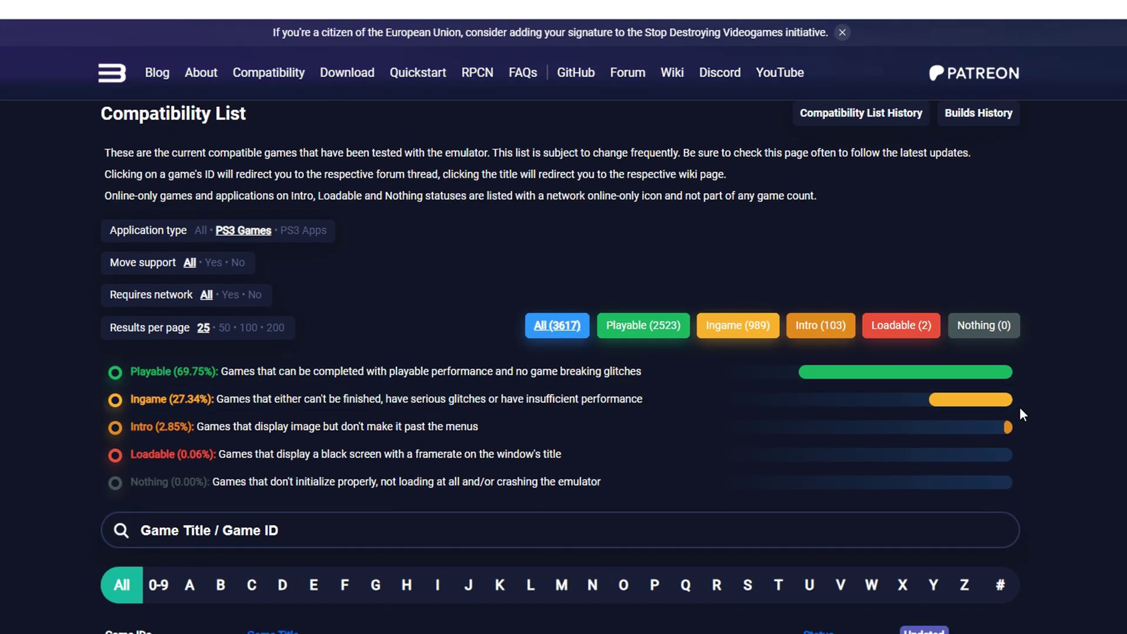
Search the Compatibility List for "god of war 3" and open the God of War III wiki page
click(375, 524)
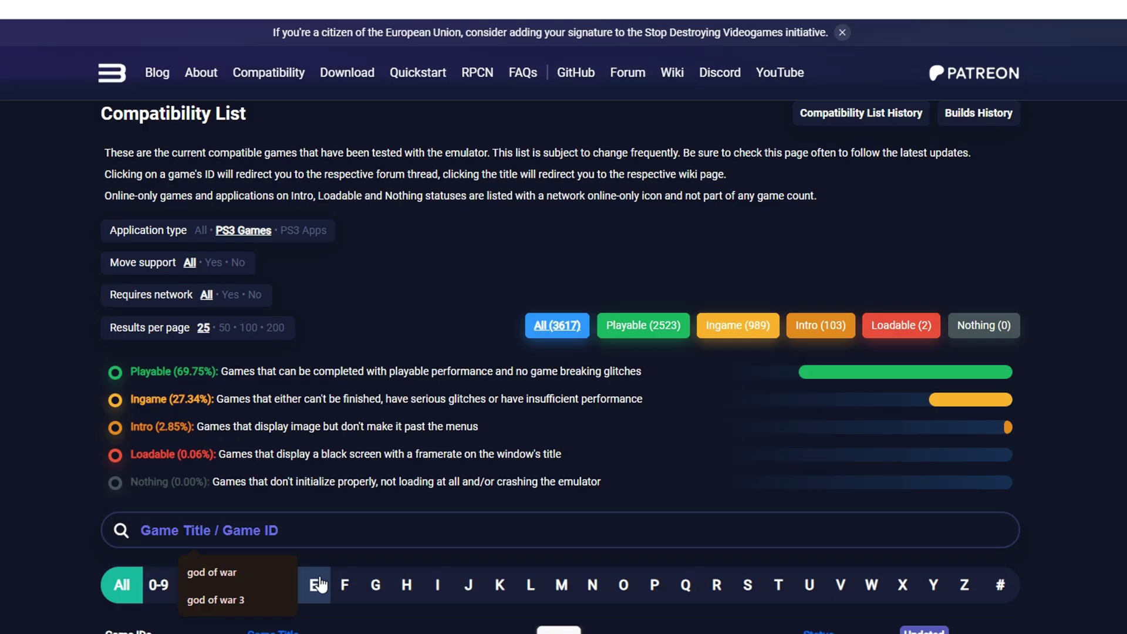
click(262, 597)
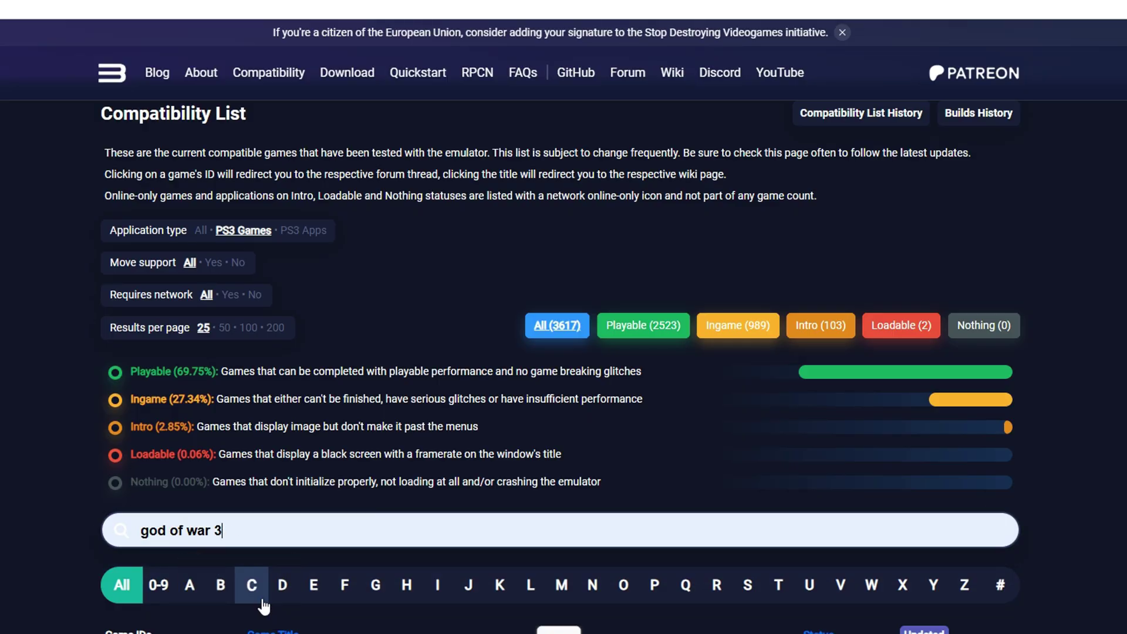
key(Return)
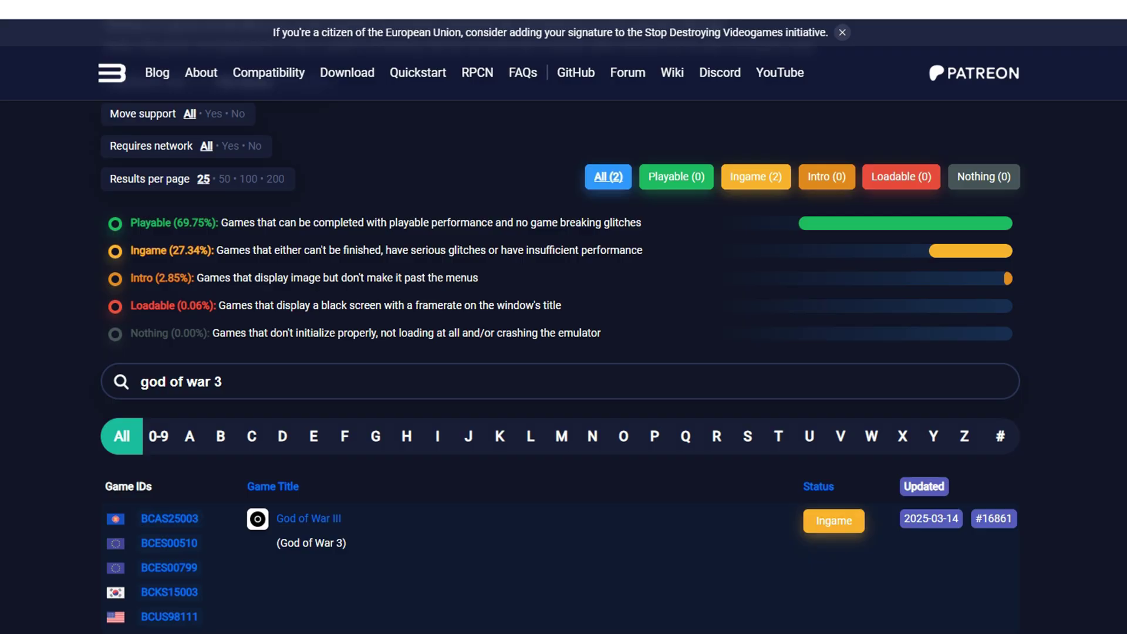
click(320, 519)
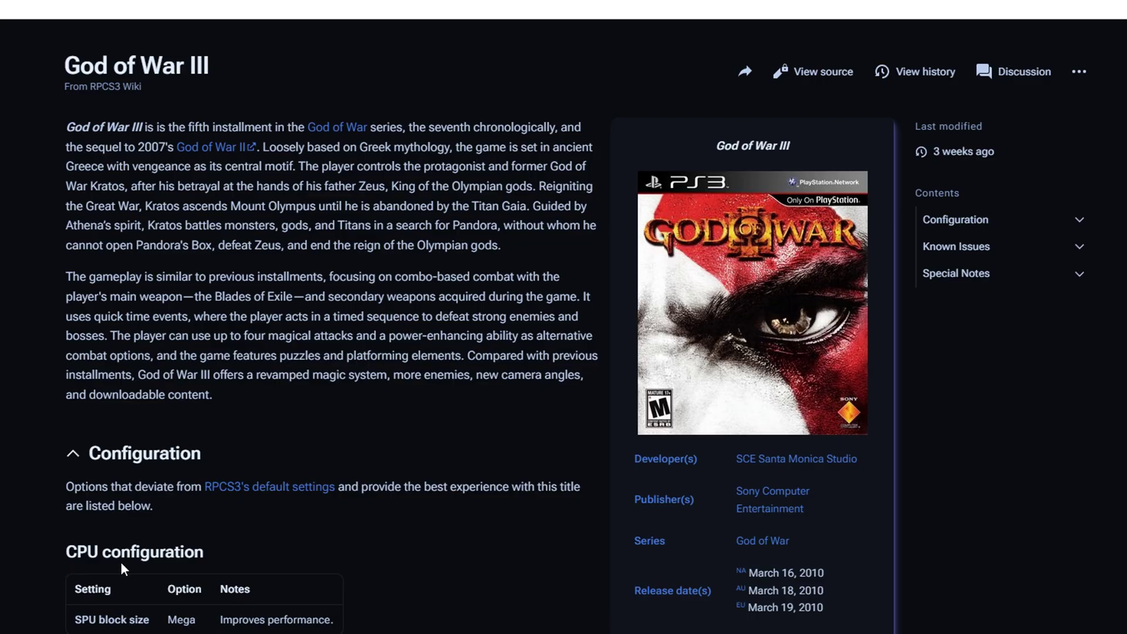
Review the God of War III wiki page's recommended CPU, GPU and advanced settings, recommended patches and known issues
scroll(265, 562, down, 3)
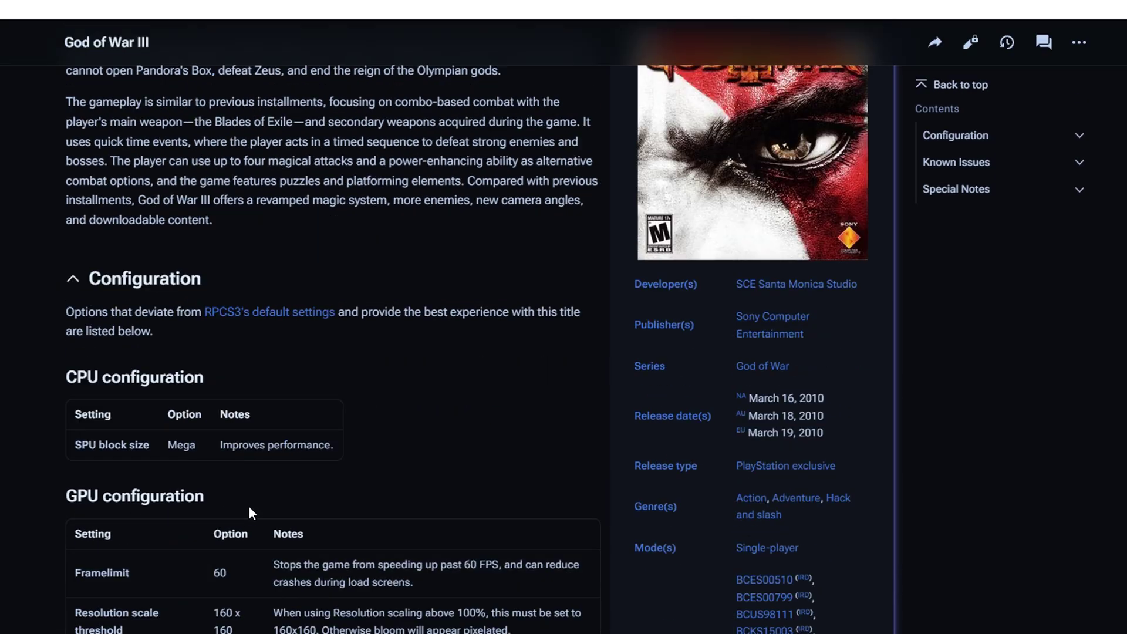
scroll(249, 507, down, 3)
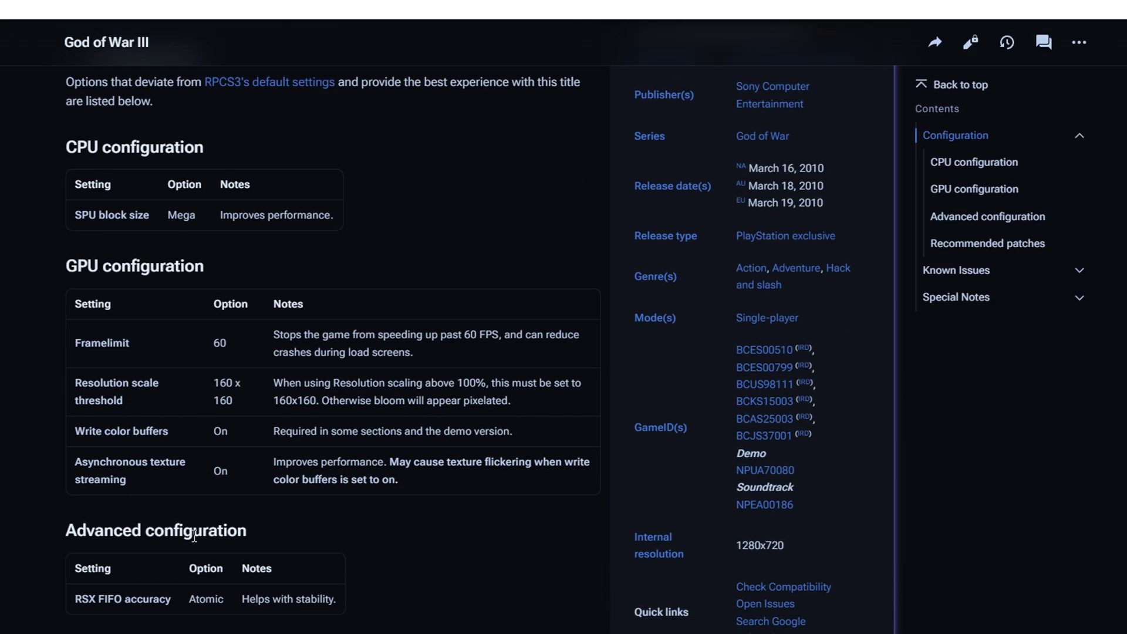
scroll(432, 560, down, 4)
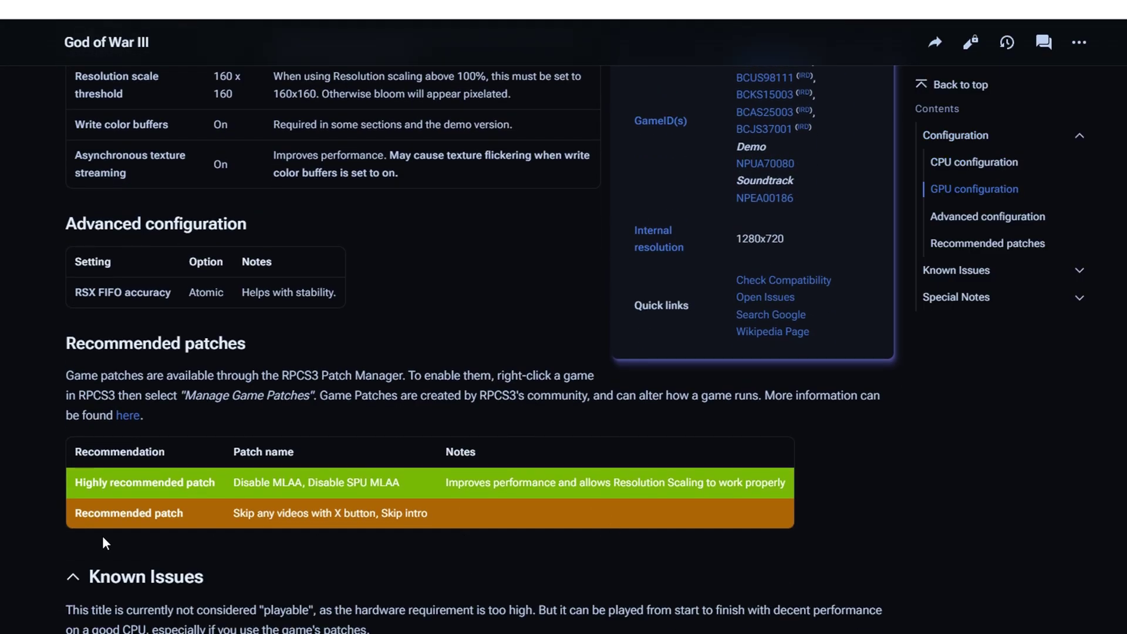
scroll(91, 552, down, 2)
scroll(358, 560, down, 2)
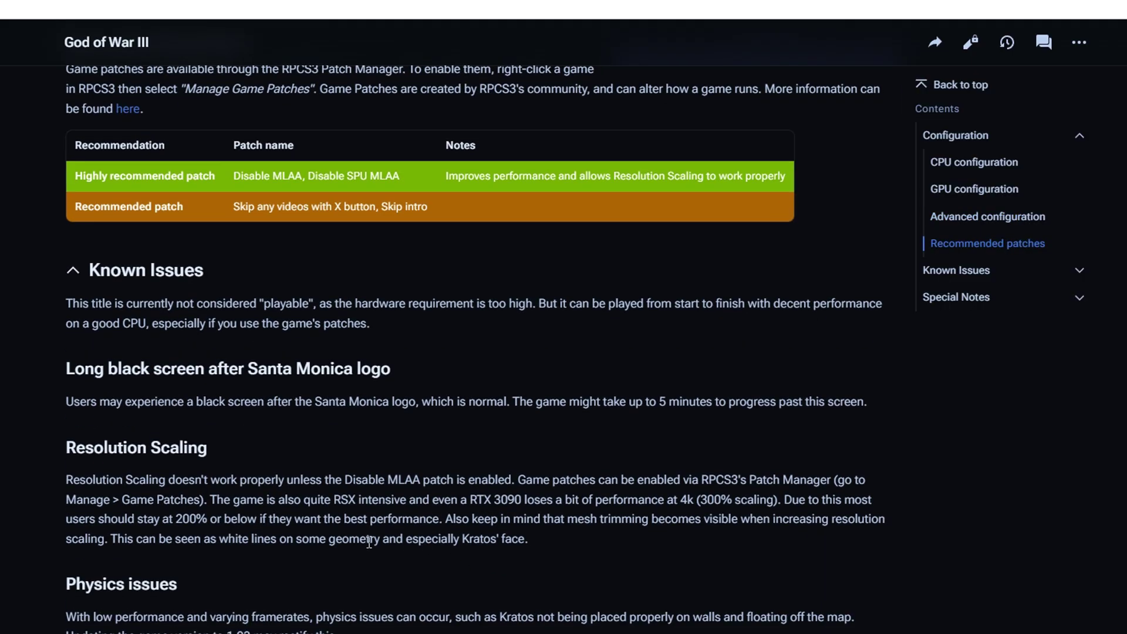
scroll(262, 615, down, 1)
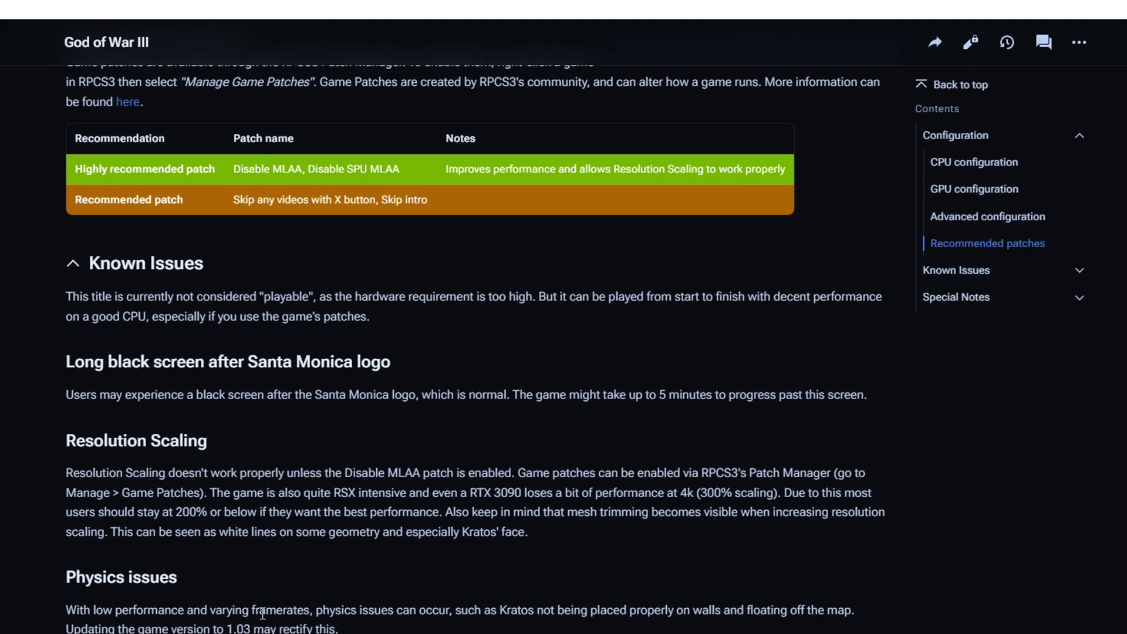
scroll(262, 615, down, 2)
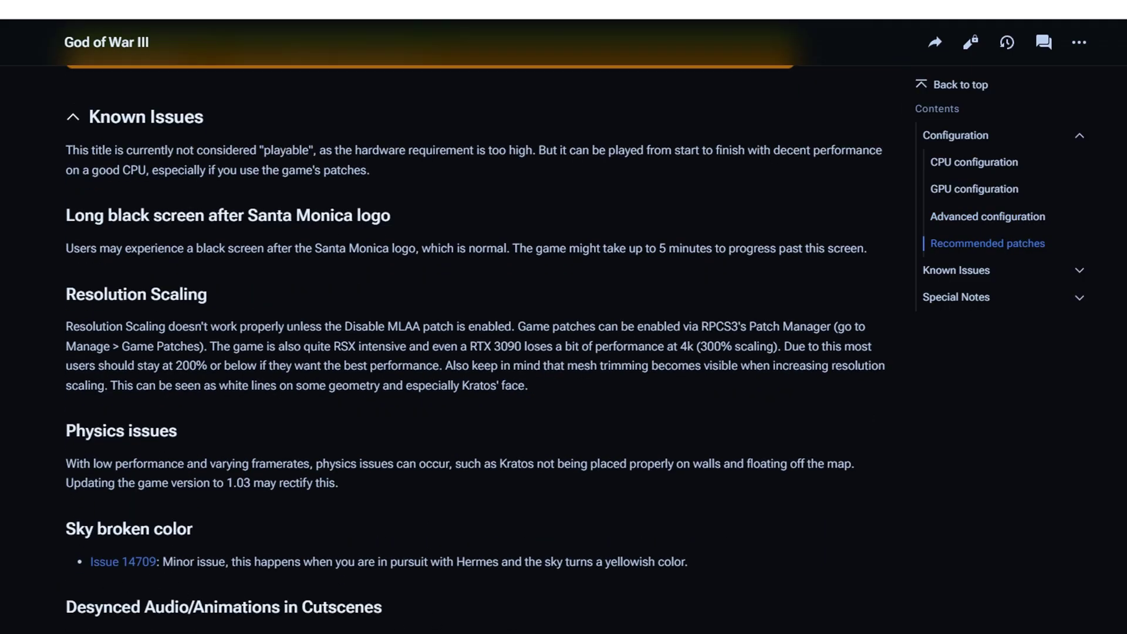
scroll(470, 352, down, 4)
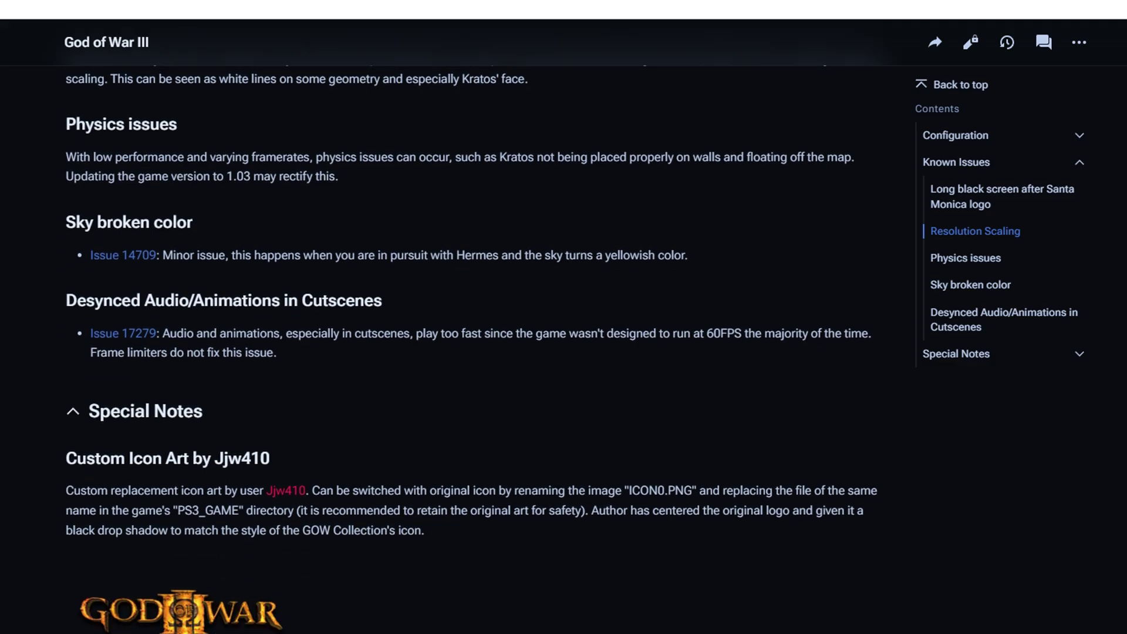
scroll(320, 605, up, 20)
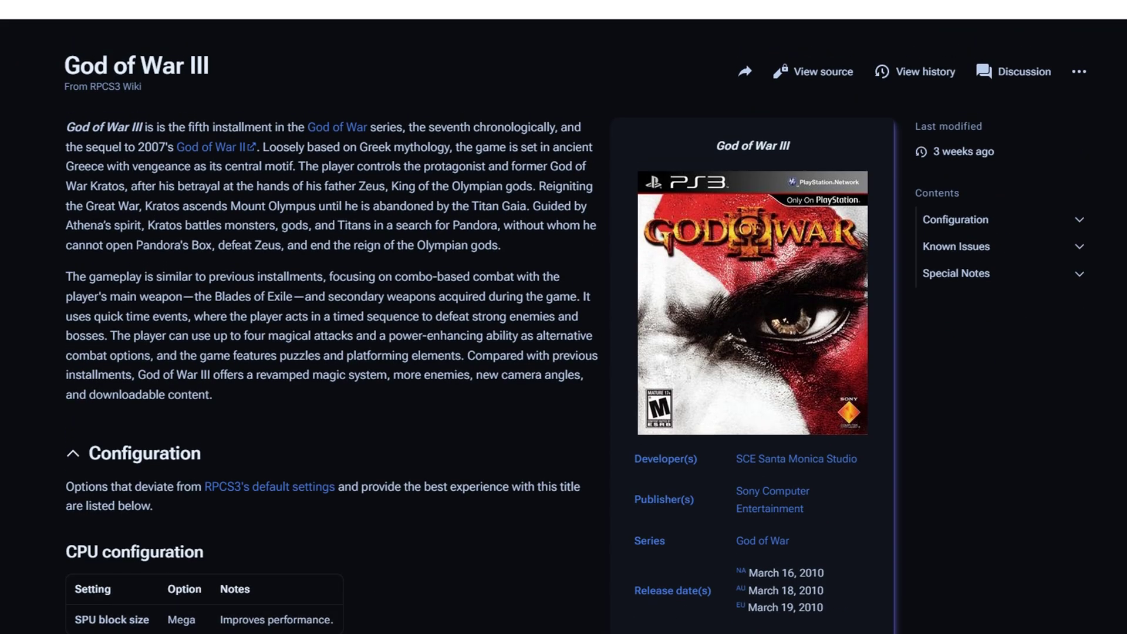
In RPCS3, create a custom configuration for God of War III from the global settings, set SPU Block Size to Mega and save it
key(alt+Tab)
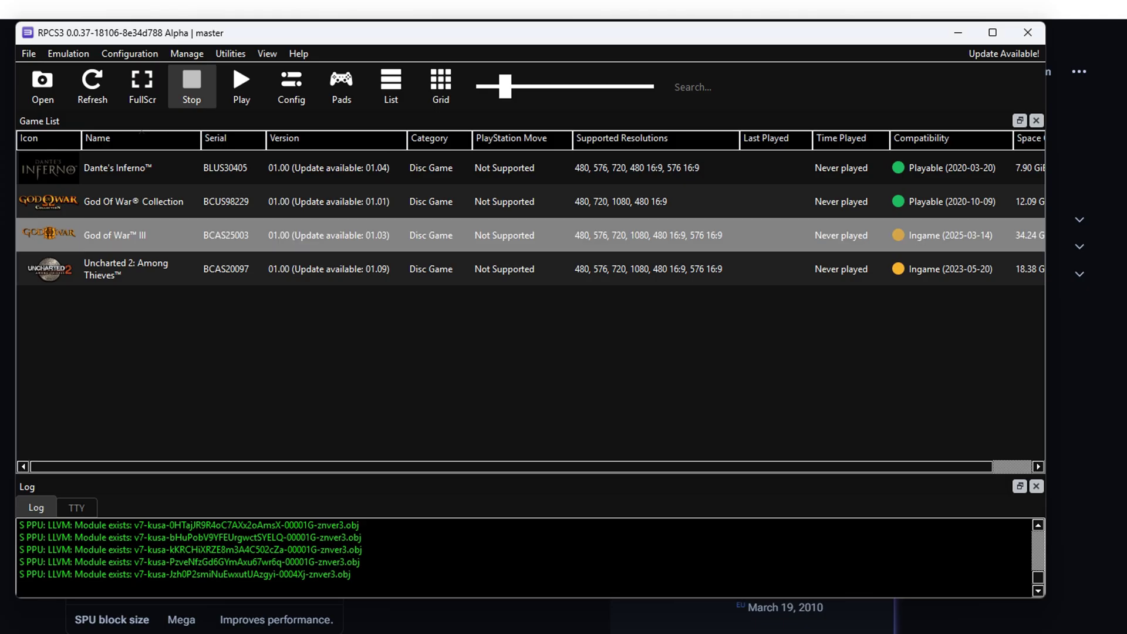
right_click(163, 235)
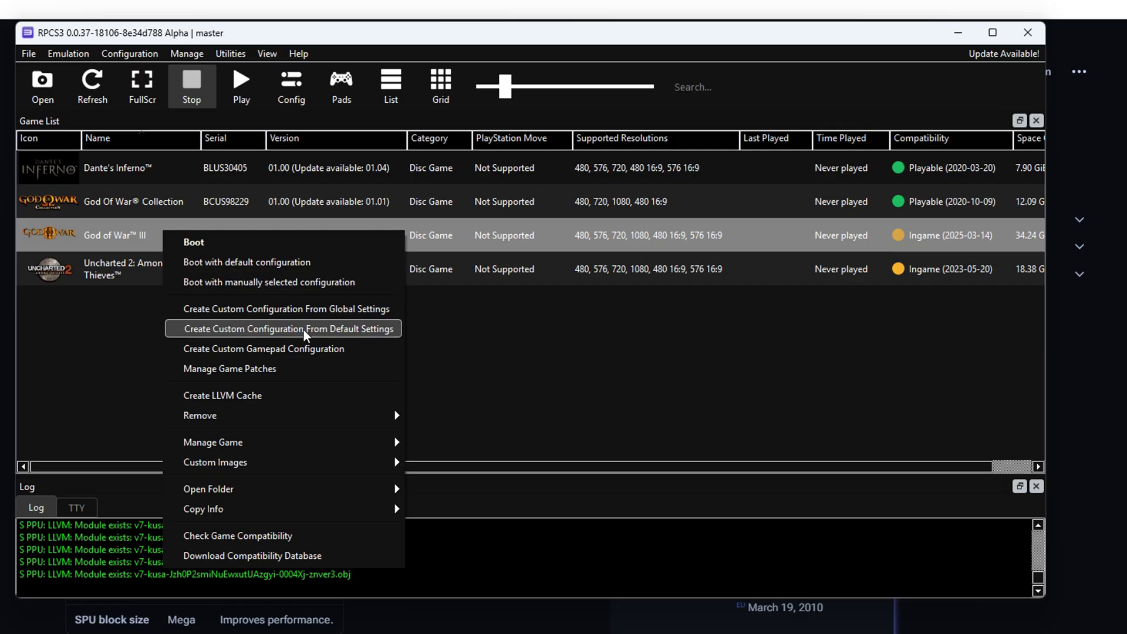
click(356, 315)
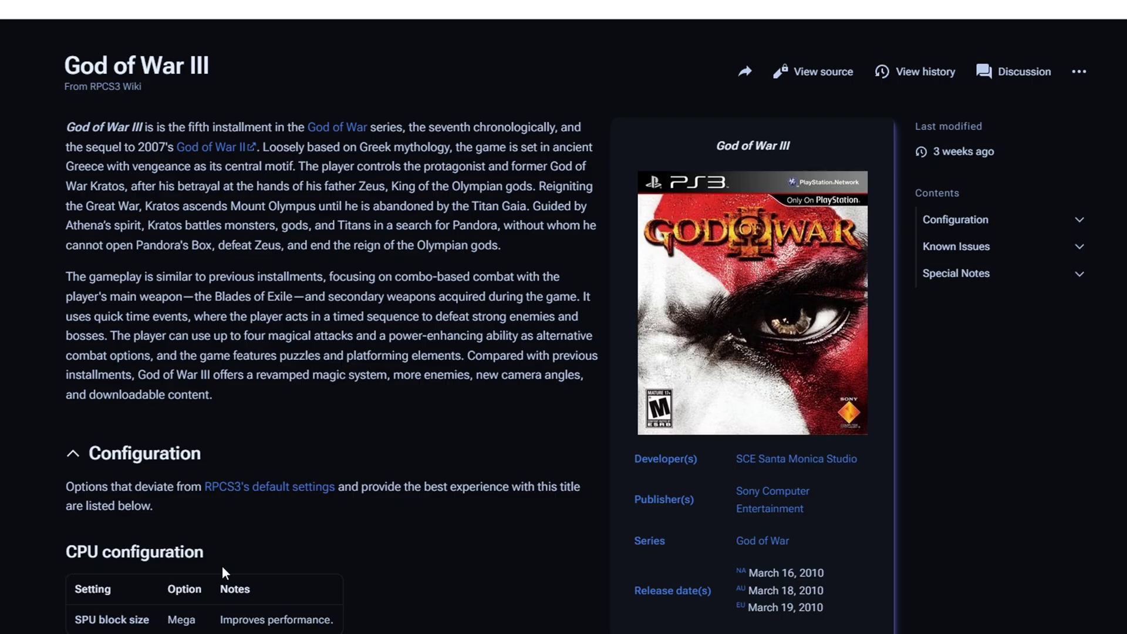
scroll(222, 565, down, 3)
scroll(246, 513, down, 4)
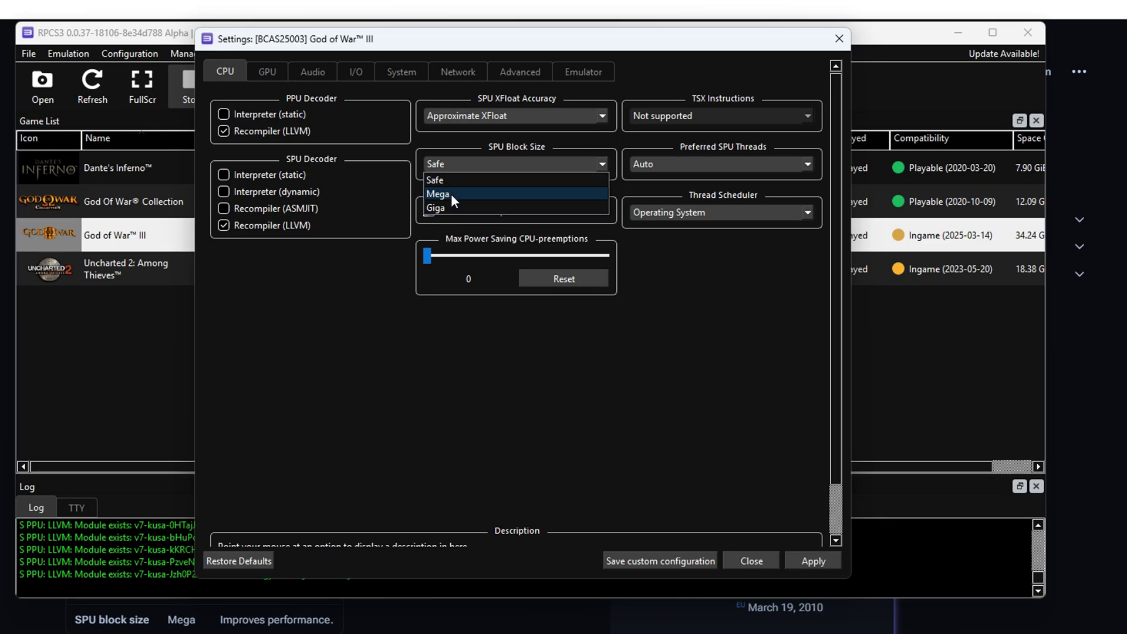
click(450, 194)
click(267, 73)
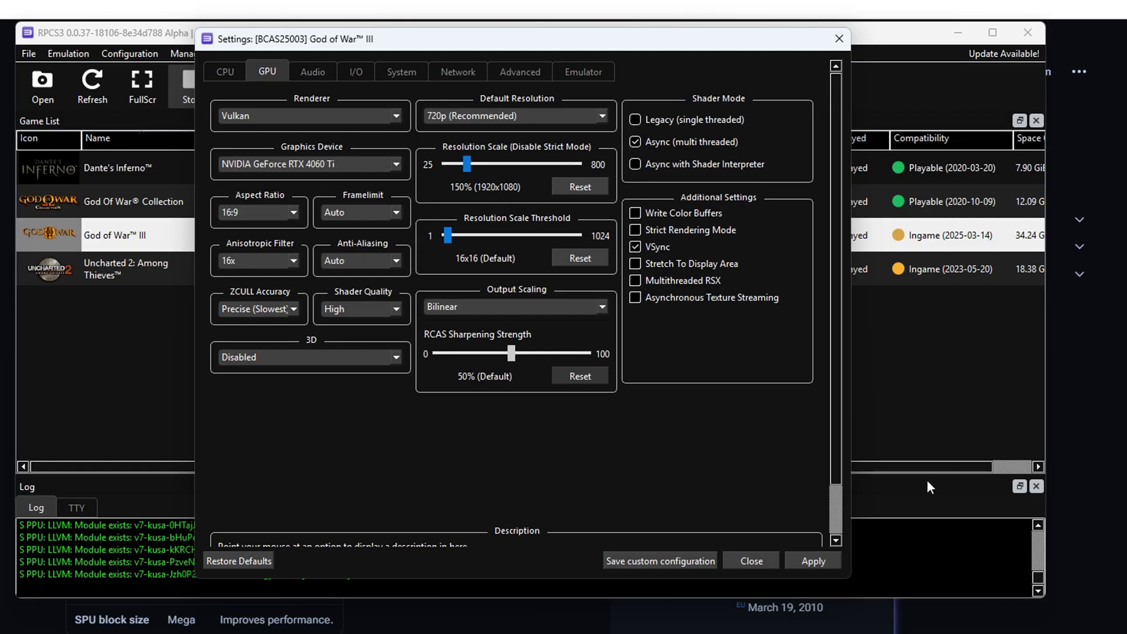
click(814, 564)
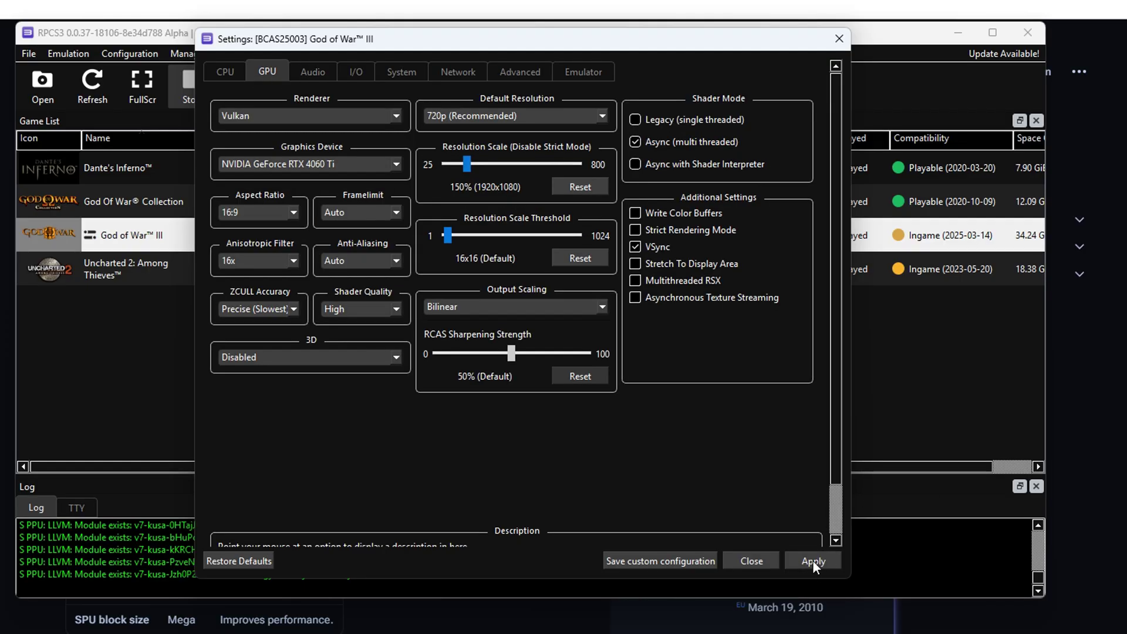
click(660, 561)
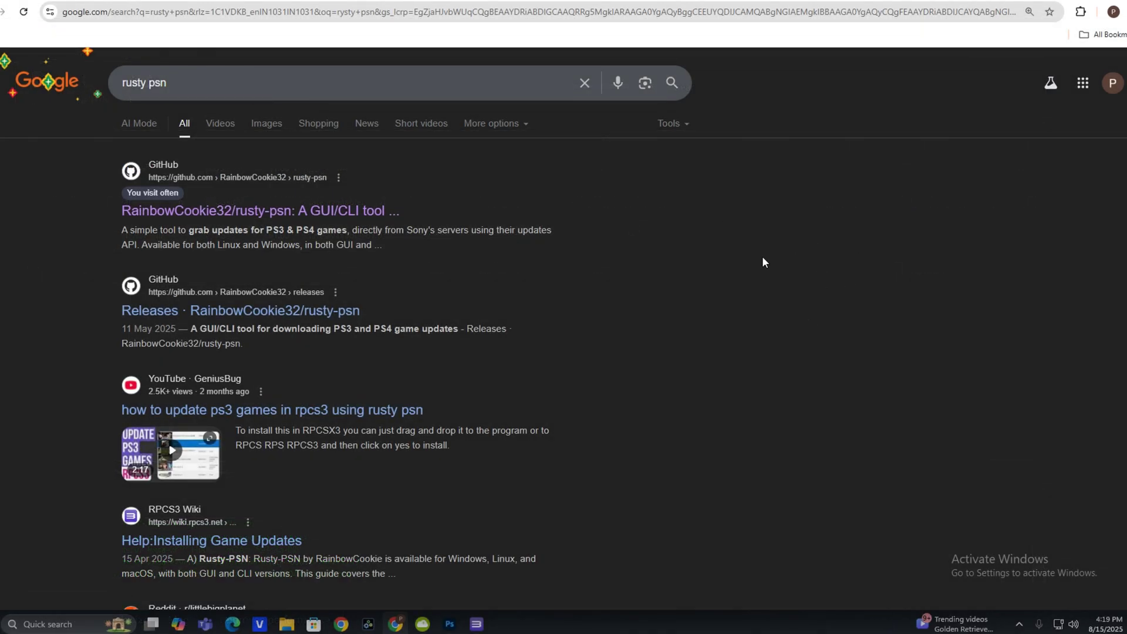
Download rusty-psn-egui-windows.zip from the rusty-psn v0.5.9 release on GitHub and paste it into the RPCS3 folder in File Explorer
click(325, 214)
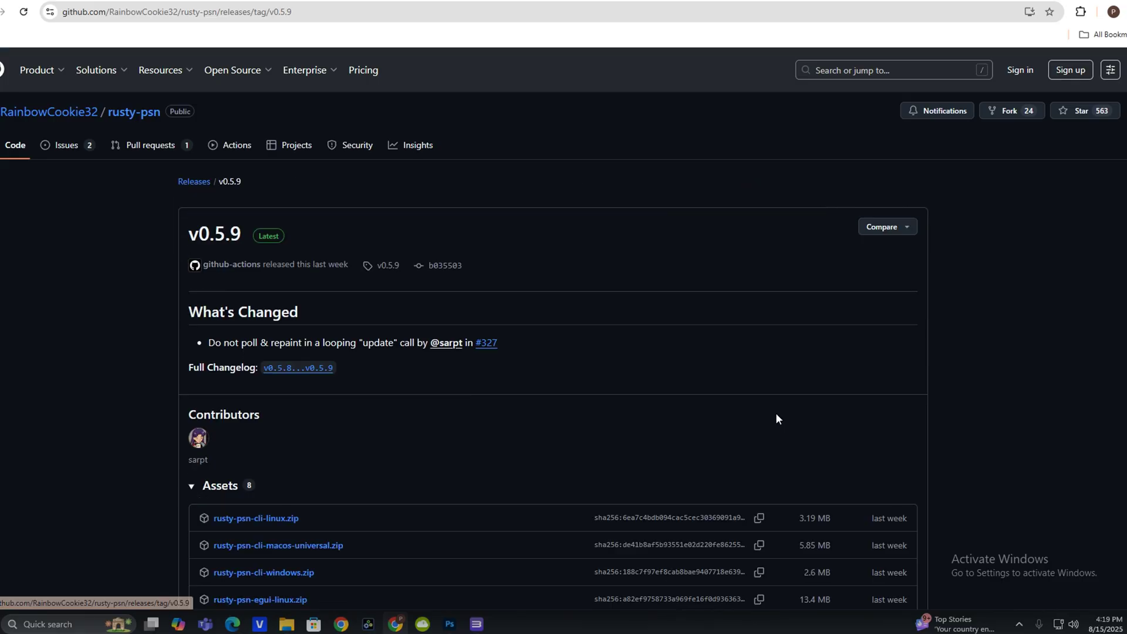
scroll(1083, 412, down, 3)
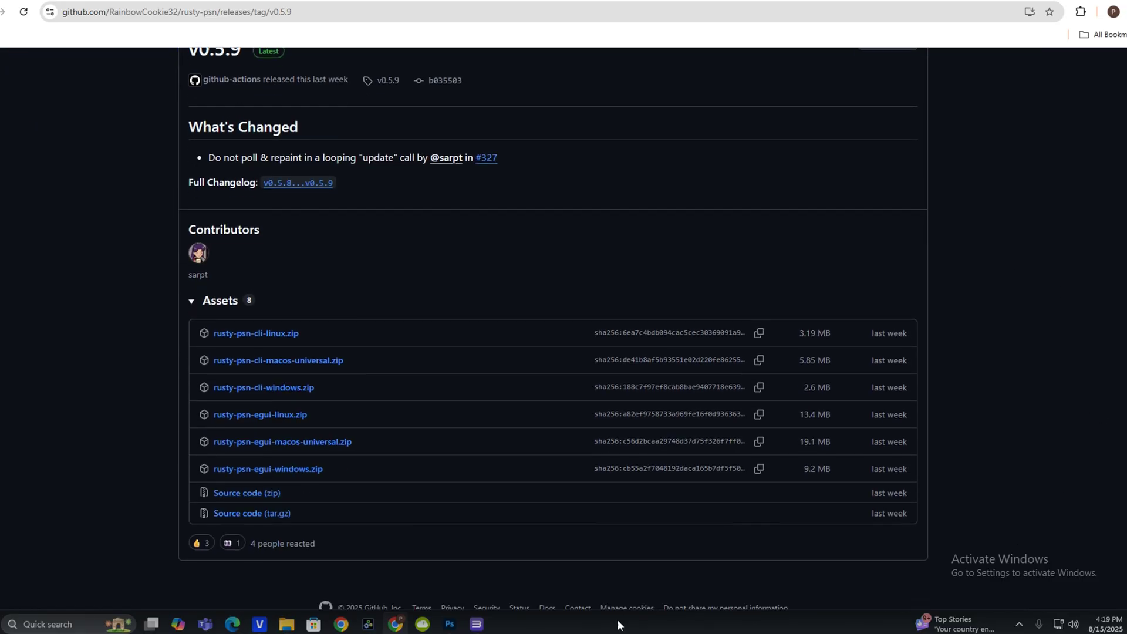
click(282, 472)
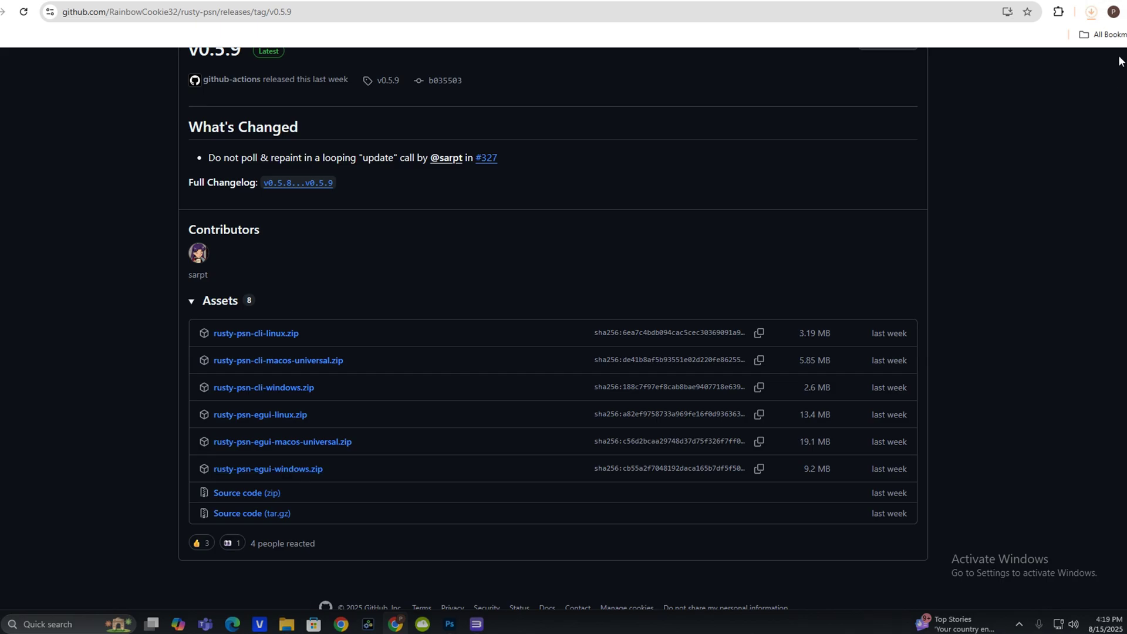
key(alt+Tab)
key(ctrl+v)
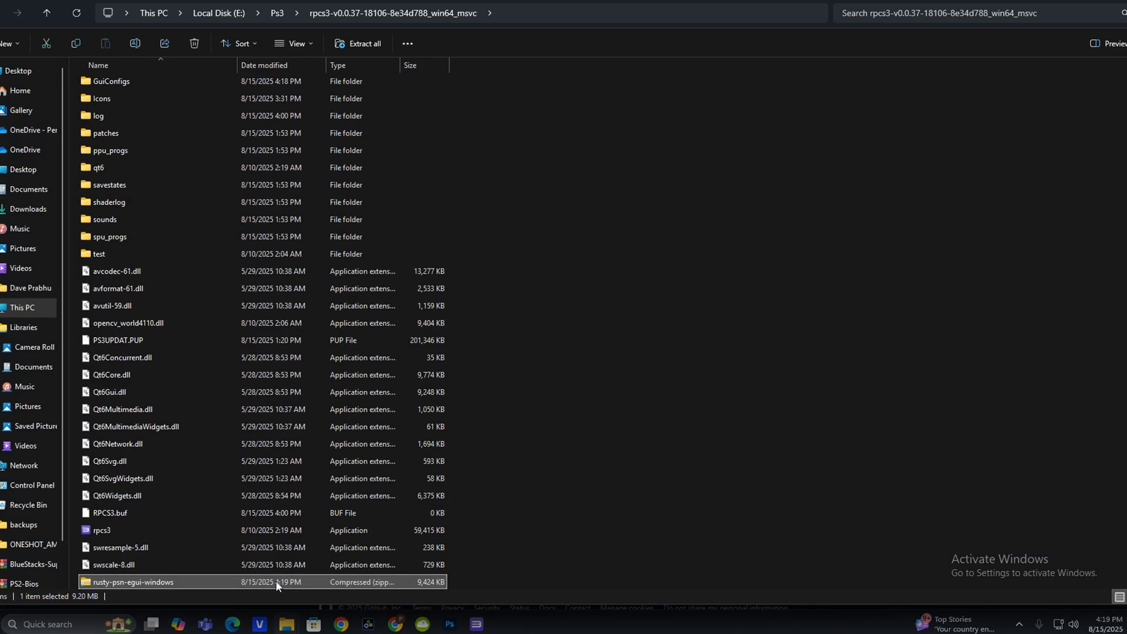
Extract the rusty-psn-egui-windows archive directly into the RPCS3 folder with WinRAR and delete the archive
double_click(276, 584)
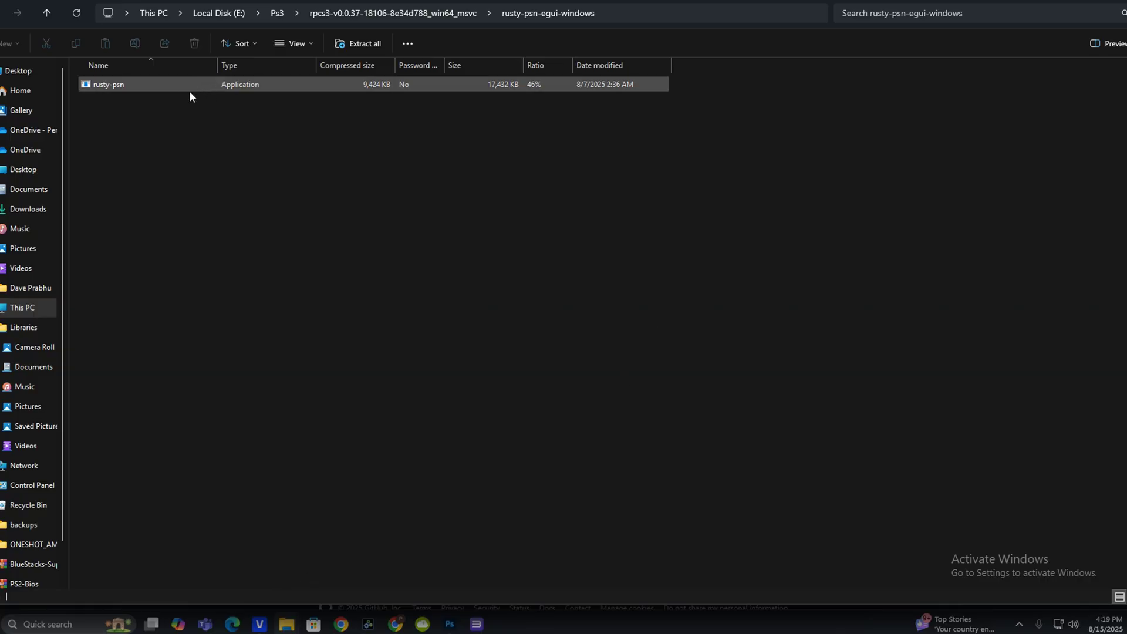
click(442, 16)
right_click(265, 547)
mouse_move(352, 509)
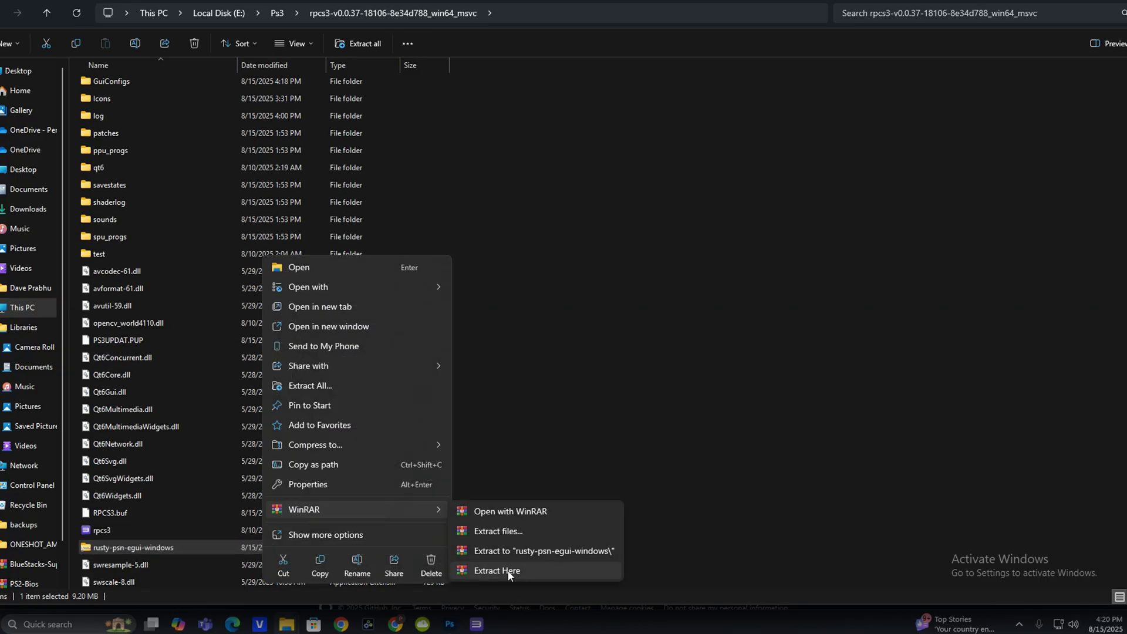
click(520, 569)
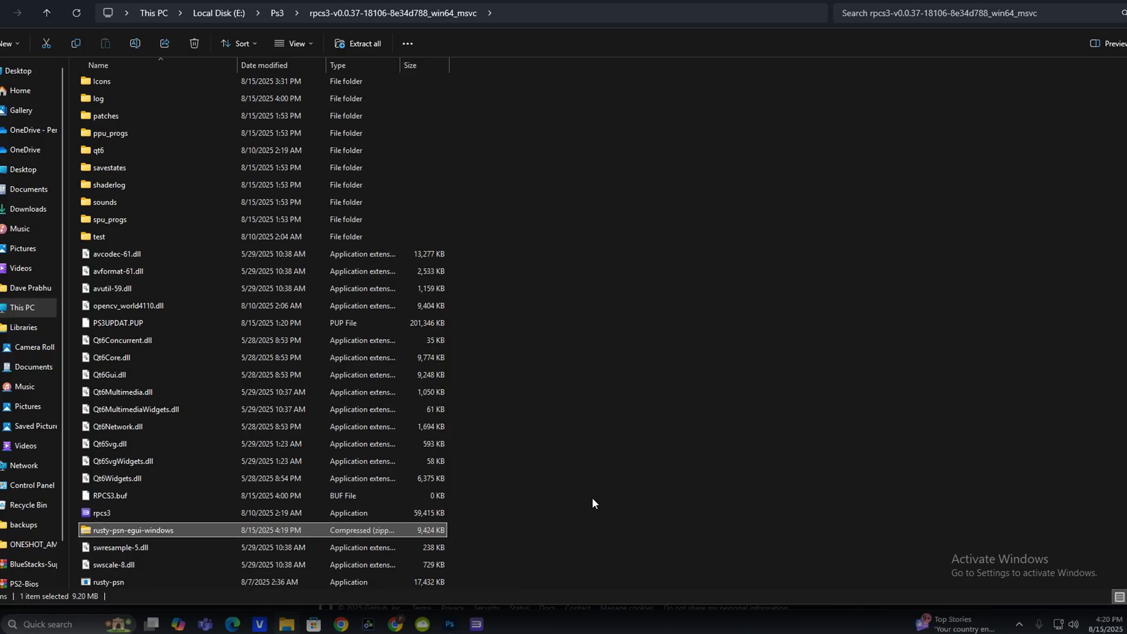
key(Delete)
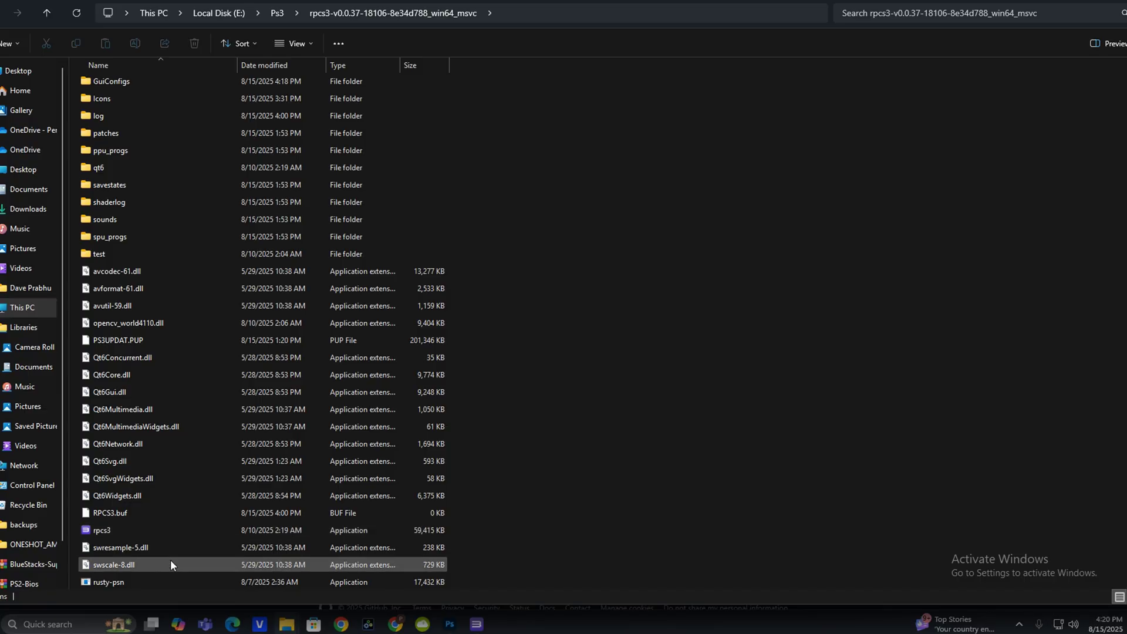
Run rusty-psn despite the SmartScreen block, set its download path to a new Updates folder inside the RPCS3 folder, and save the settings
double_click(154, 580)
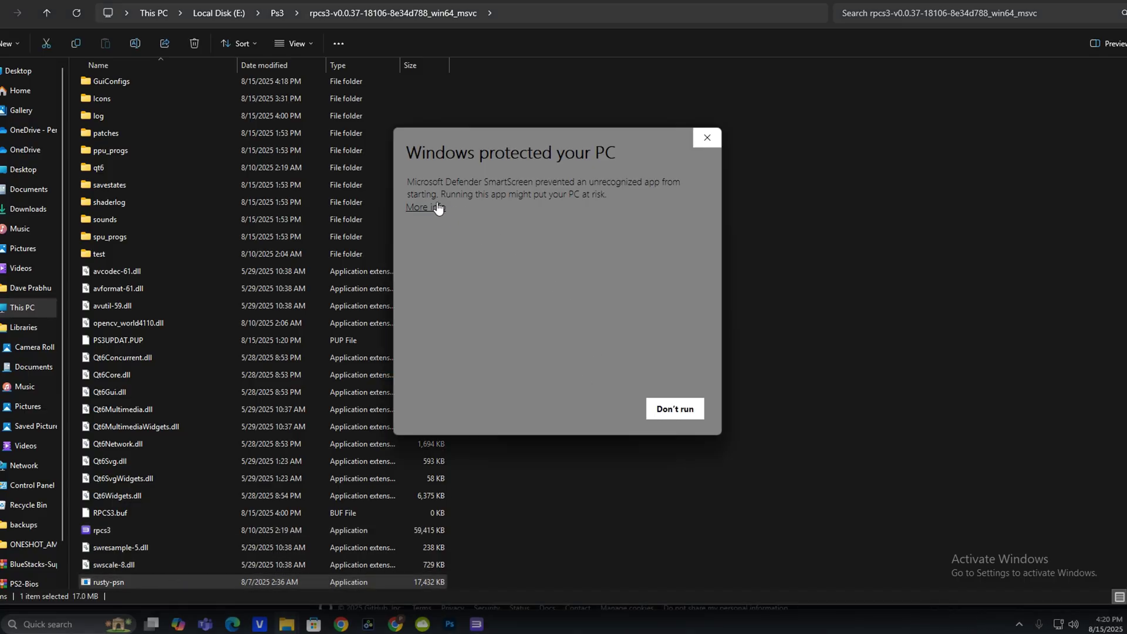
click(602, 411)
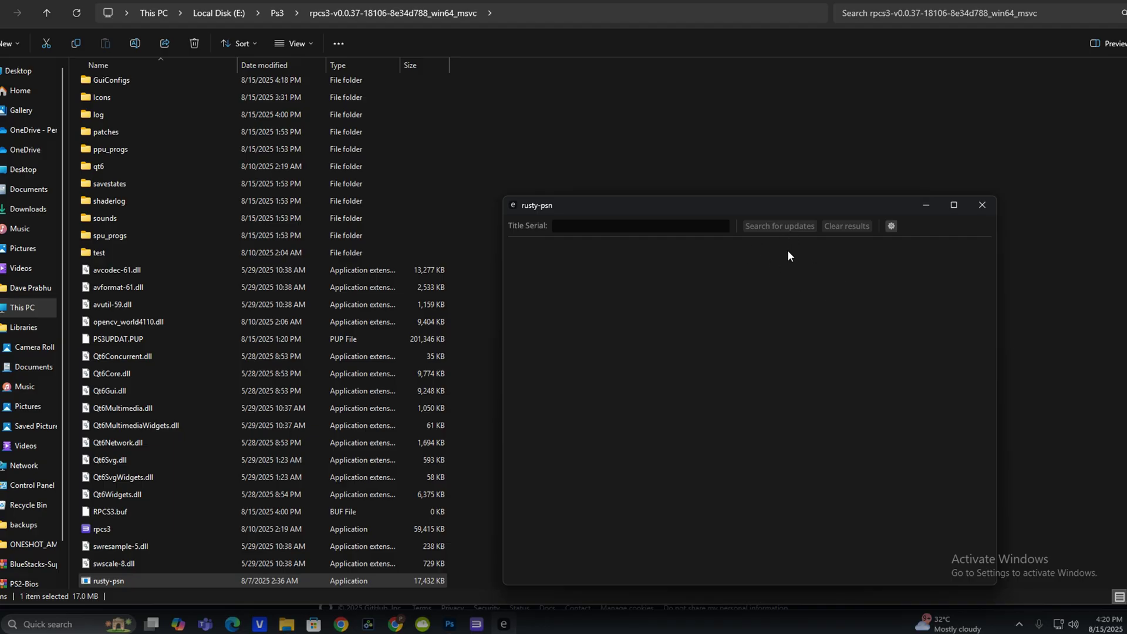
click(891, 226)
click(674, 270)
click(61, 37)
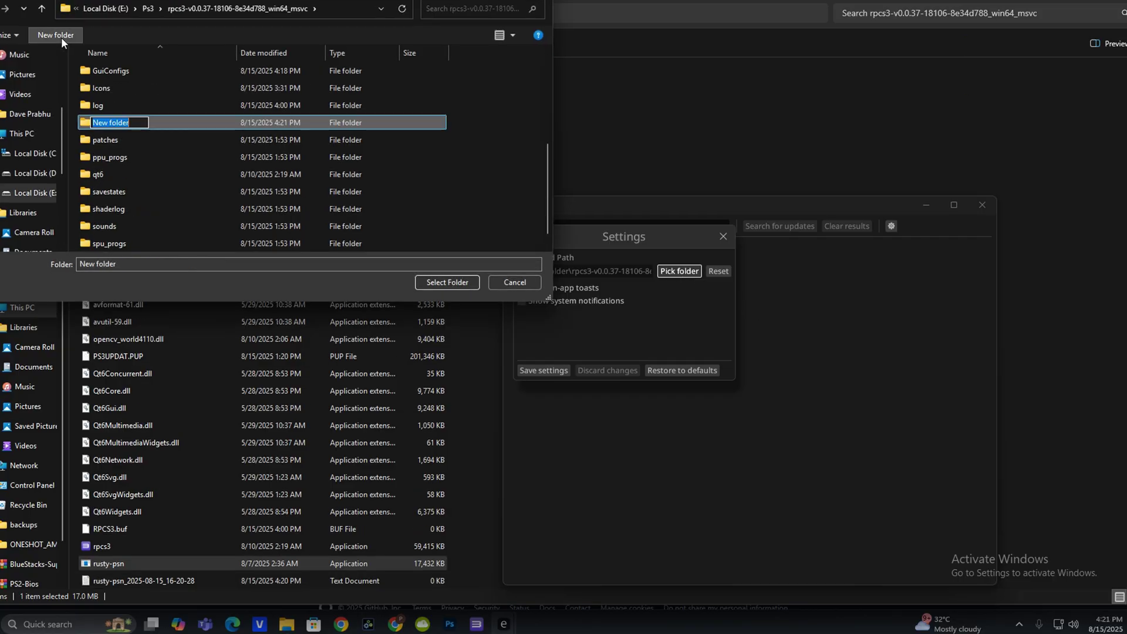
text(Updates)
key(Return)
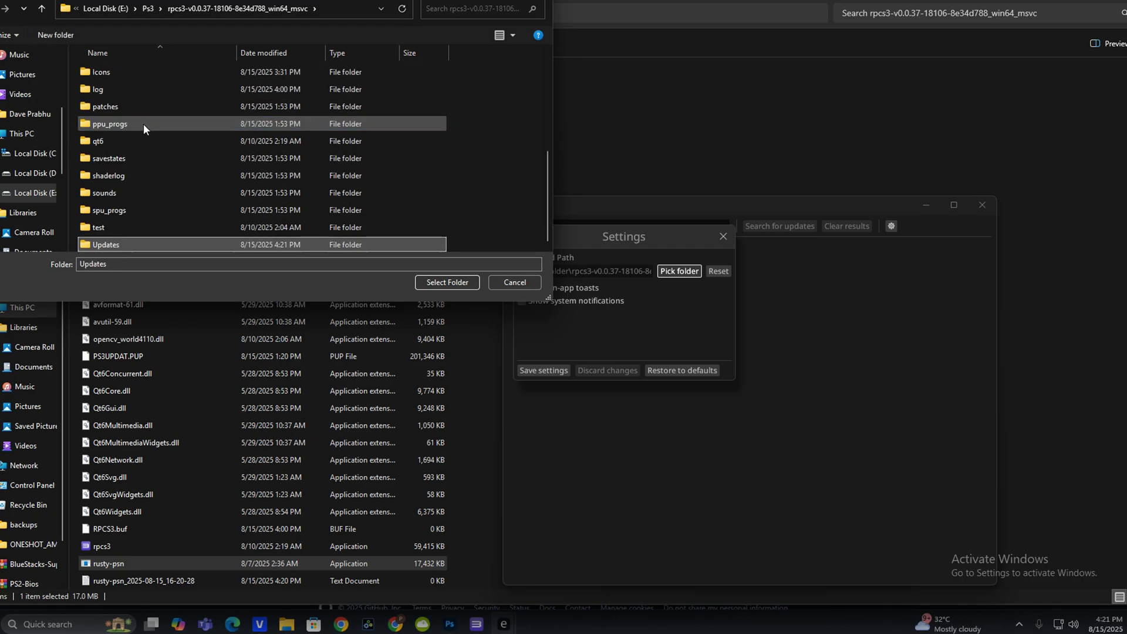
double_click(150, 244)
click(447, 281)
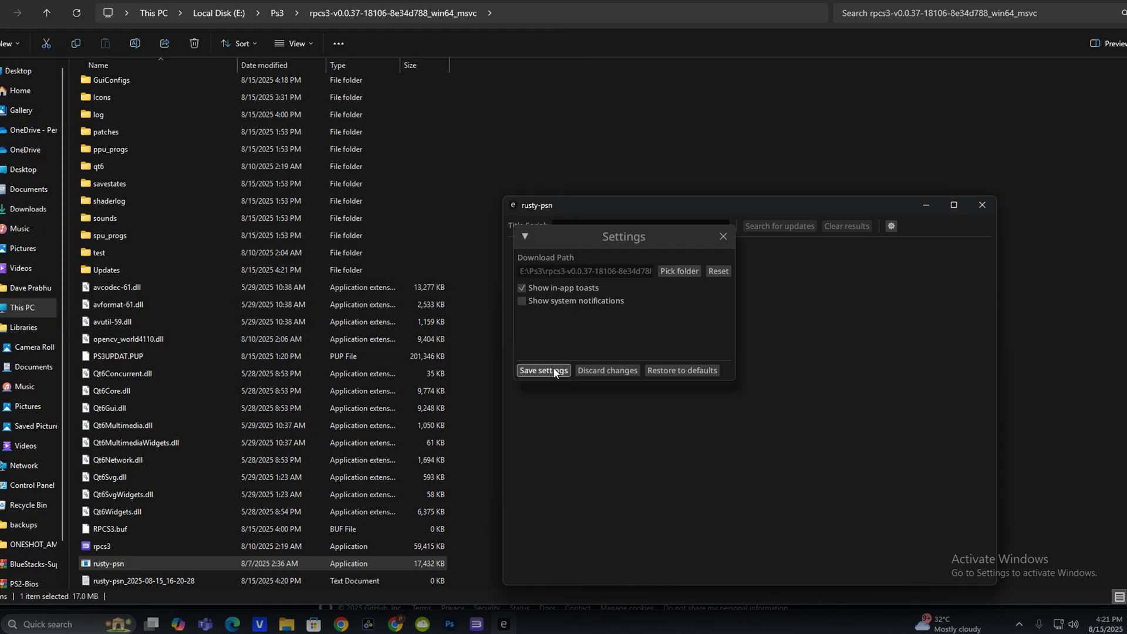
click(549, 369)
Search rusty-psn for updates to God of War III by its serial BCAS25003 and download the version 01.03 package
click(619, 227)
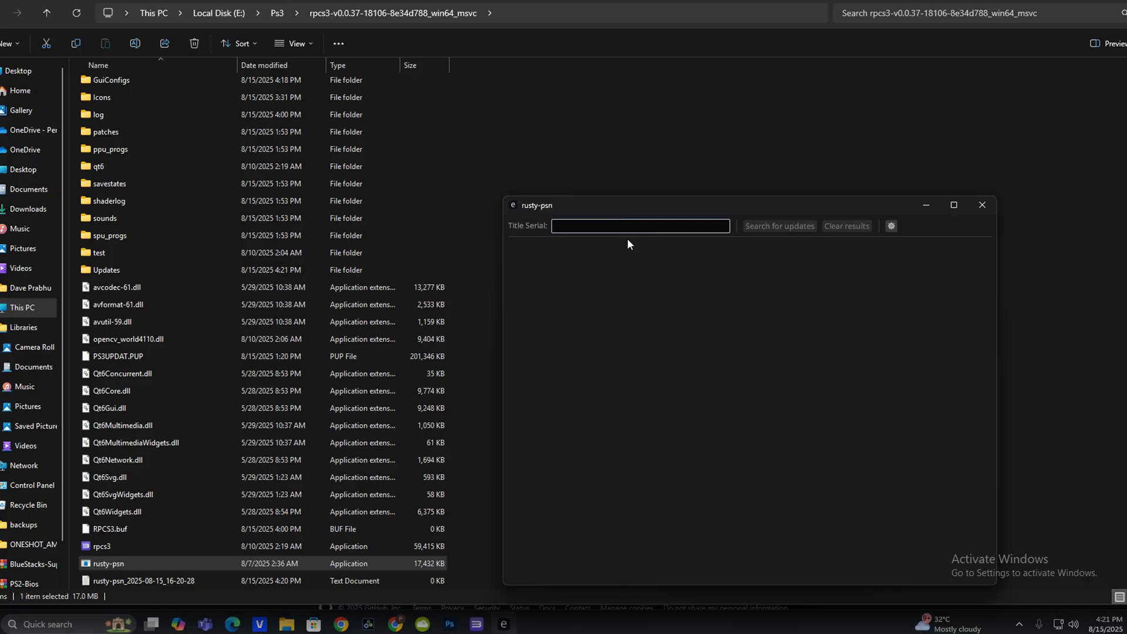
click(476, 624)
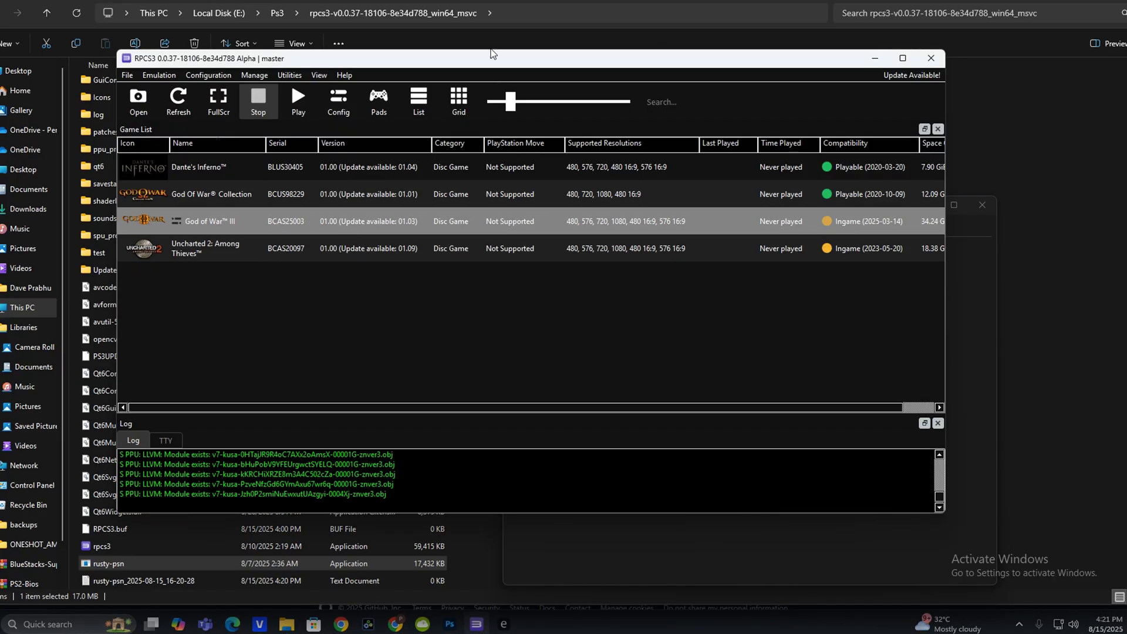
drag(446, 67, 531, 176)
click(732, 65)
text(BCAS25)
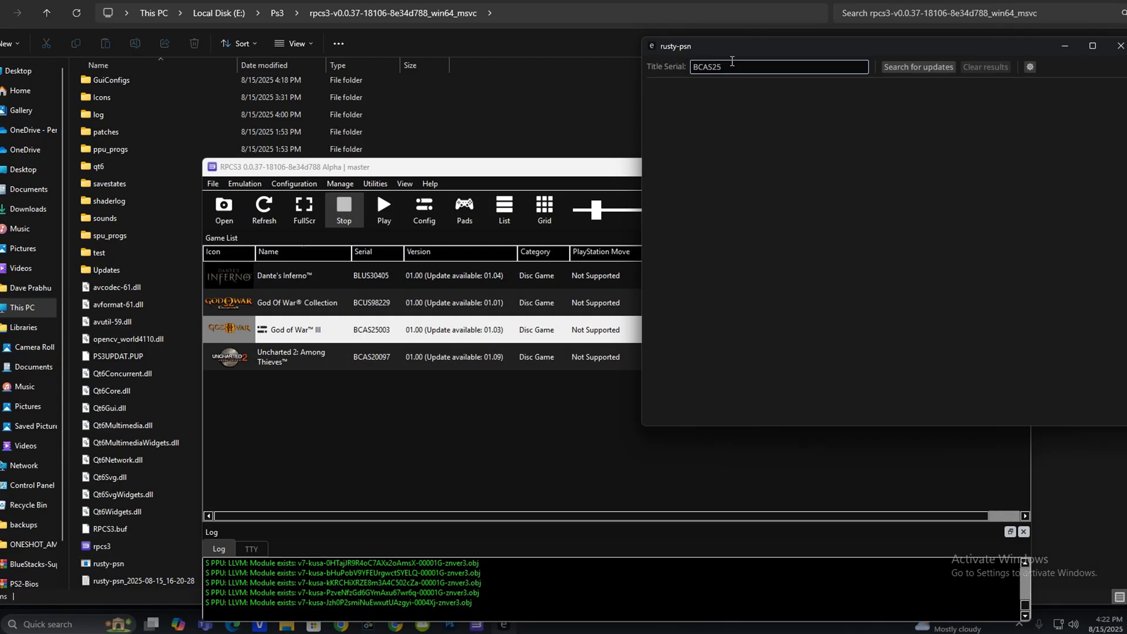
text(003)
click(913, 68)
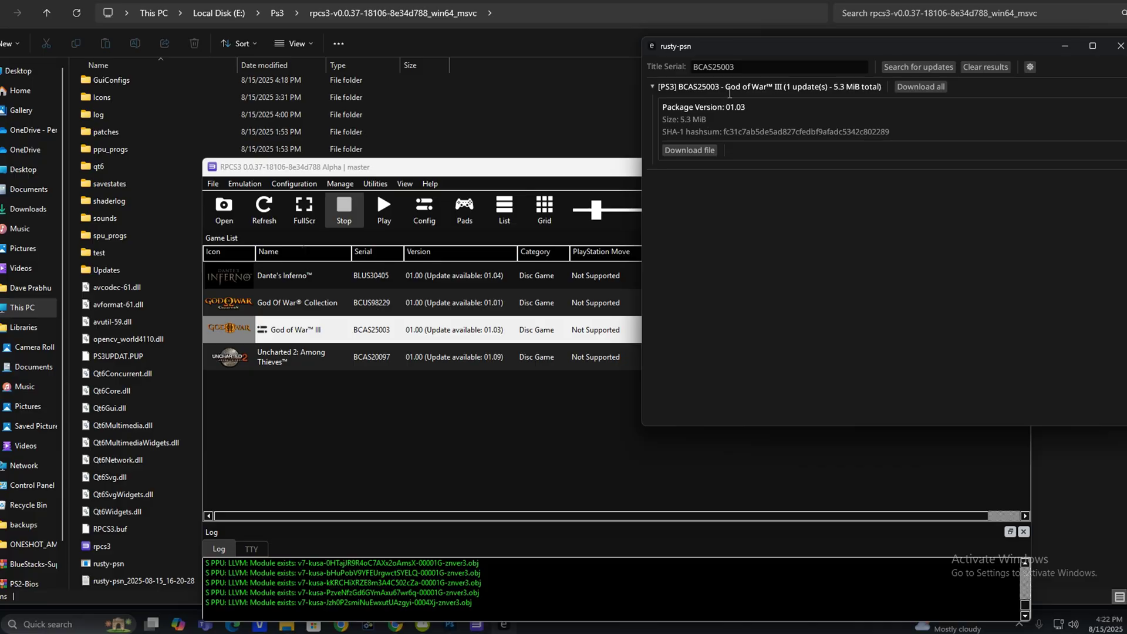
click(693, 148)
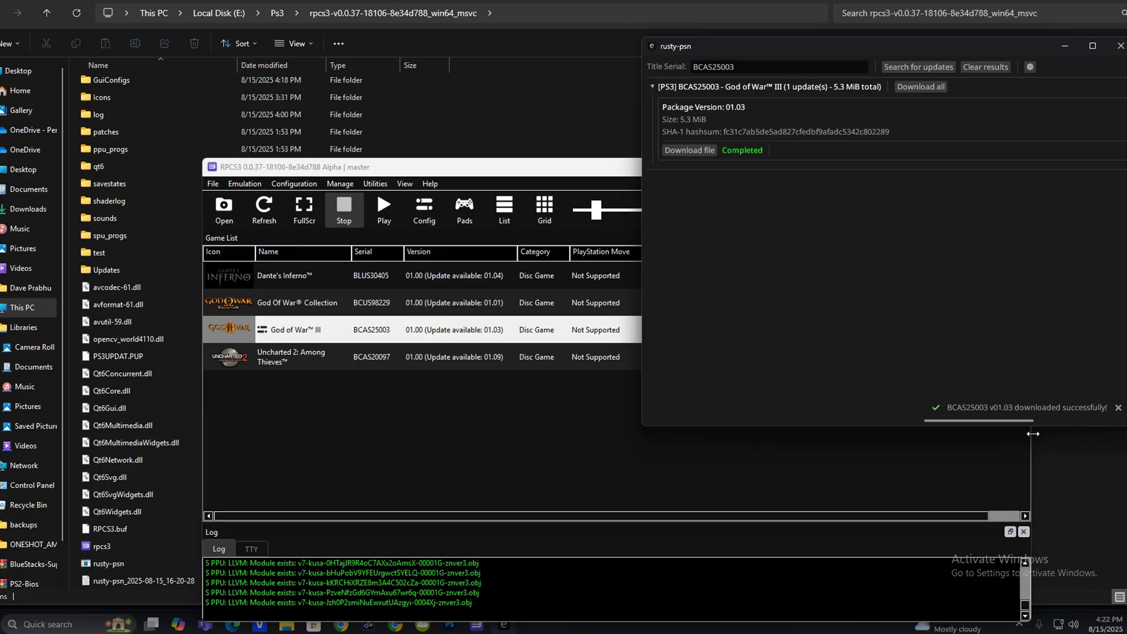
In File Explorer, open the BCAS25003 - God of War III folder inside Updates to check the downloaded package
click(513, 40)
scroll(133, 405, up, 3)
double_click(132, 405)
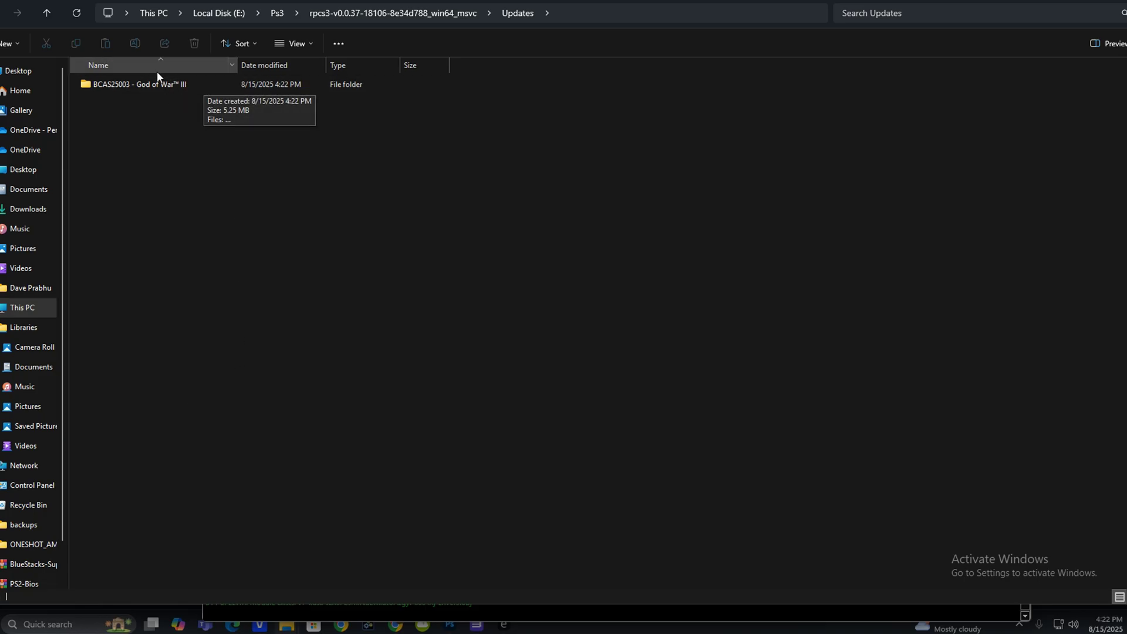
double_click(183, 83)
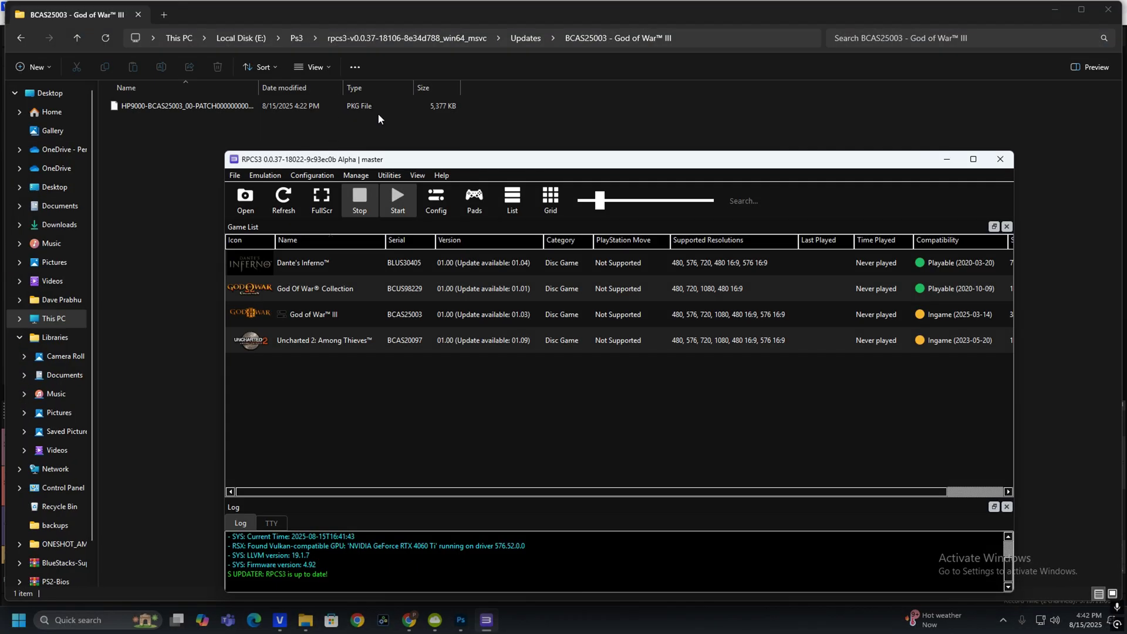
In RPCS3, install the God of War III update package from the BCAS25003 folder inside Updates, with Precompile caches enabled
click(234, 174)
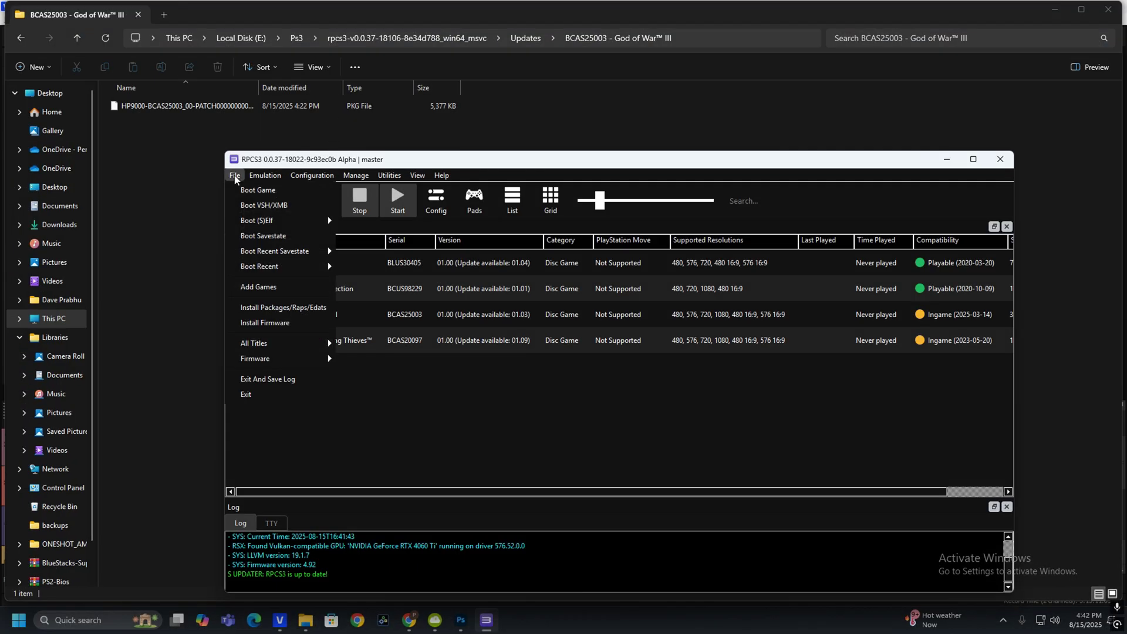
click(295, 307)
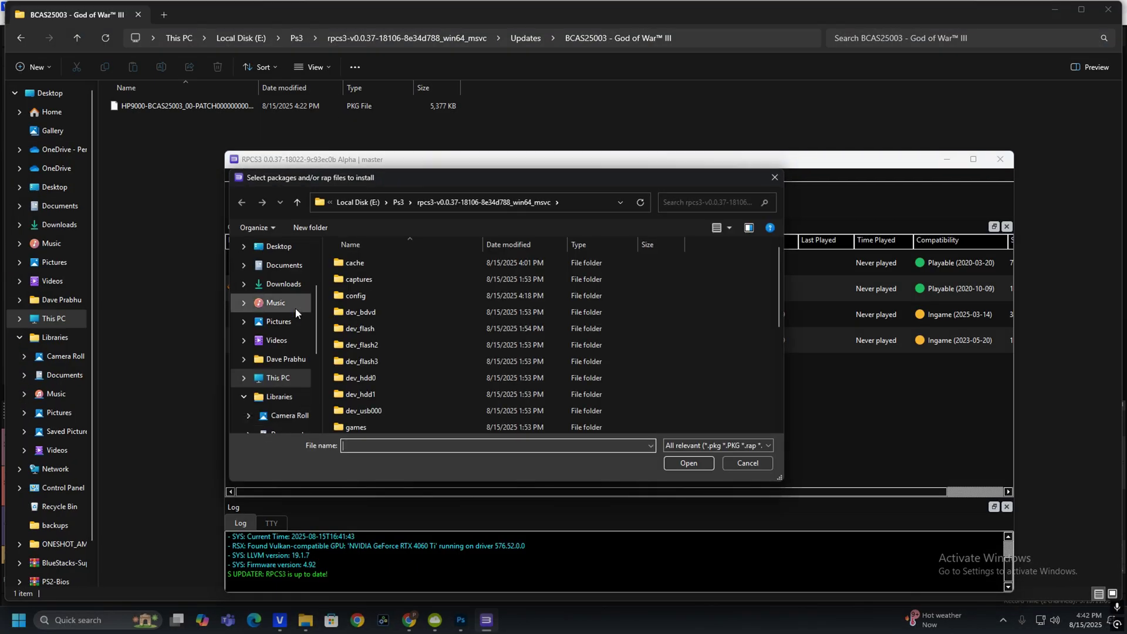
scroll(424, 322, down, 3)
scroll(417, 340, down, 3)
double_click(380, 428)
double_click(387, 262)
click(405, 261)
click(692, 462)
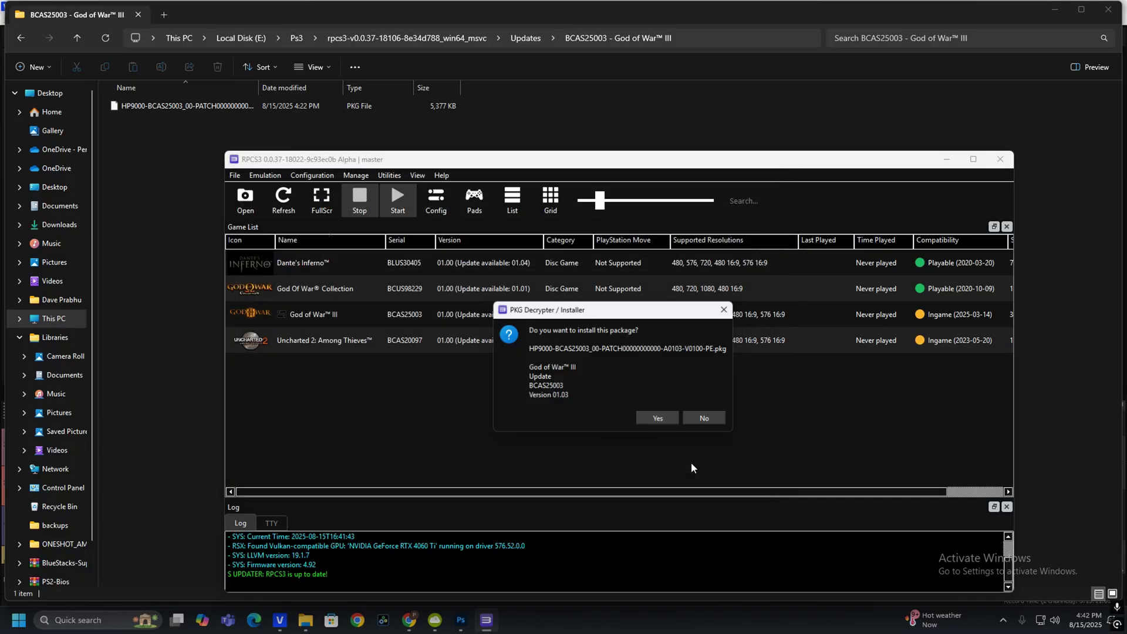
click(645, 417)
click(448, 401)
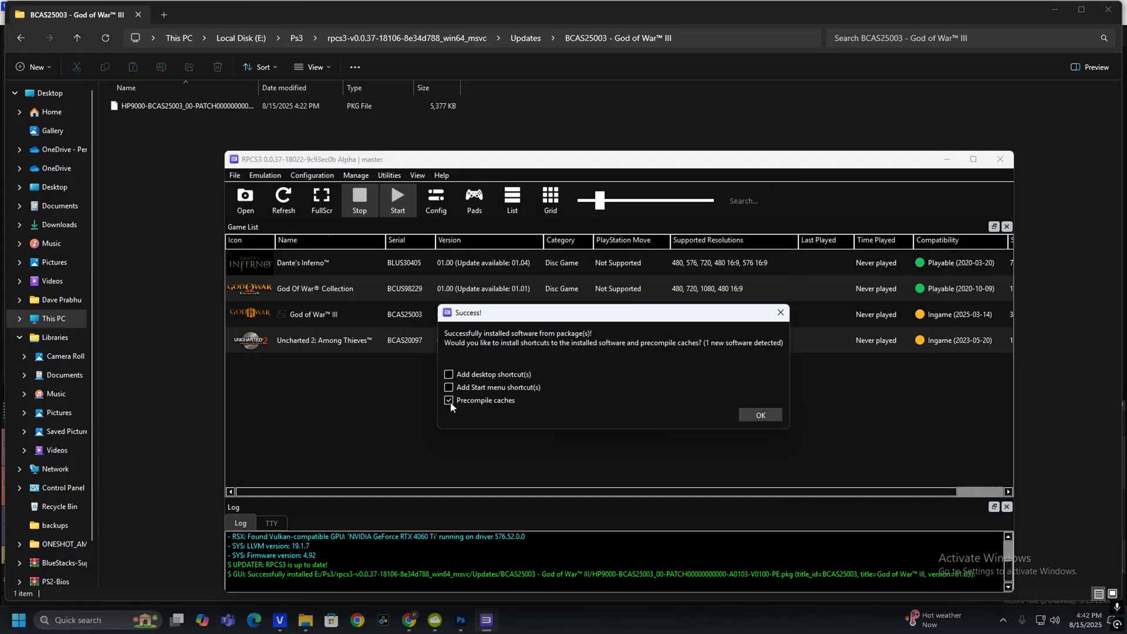
click(761, 415)
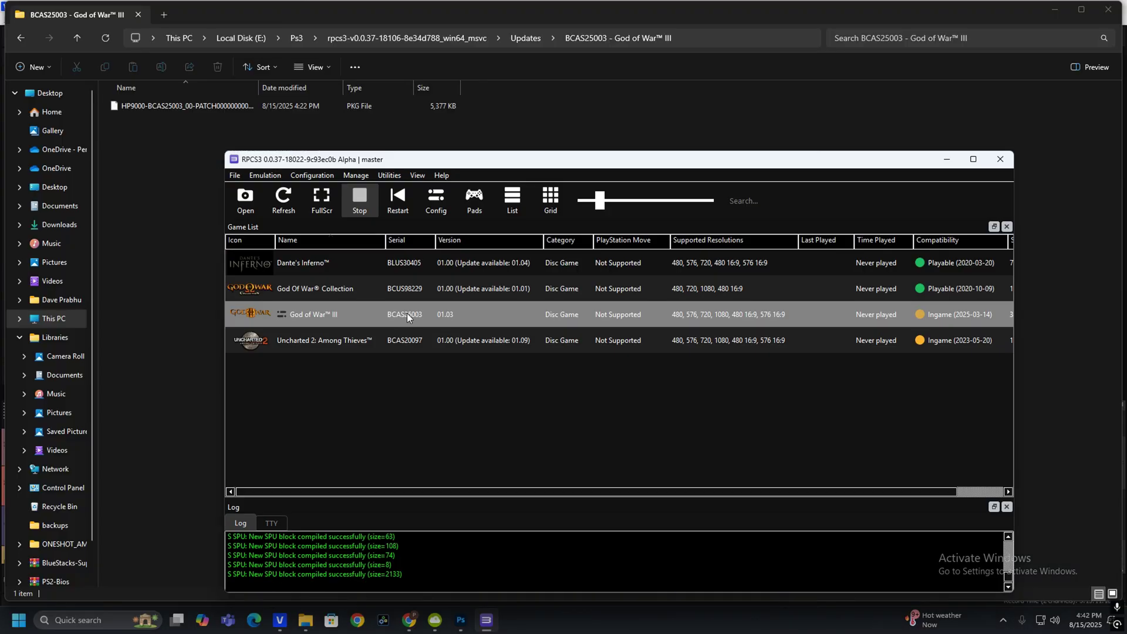
Open the game patches for God of War III, update the patch file, and expand the v.01.00 and v.01.03 patch lists
right_click(406, 315)
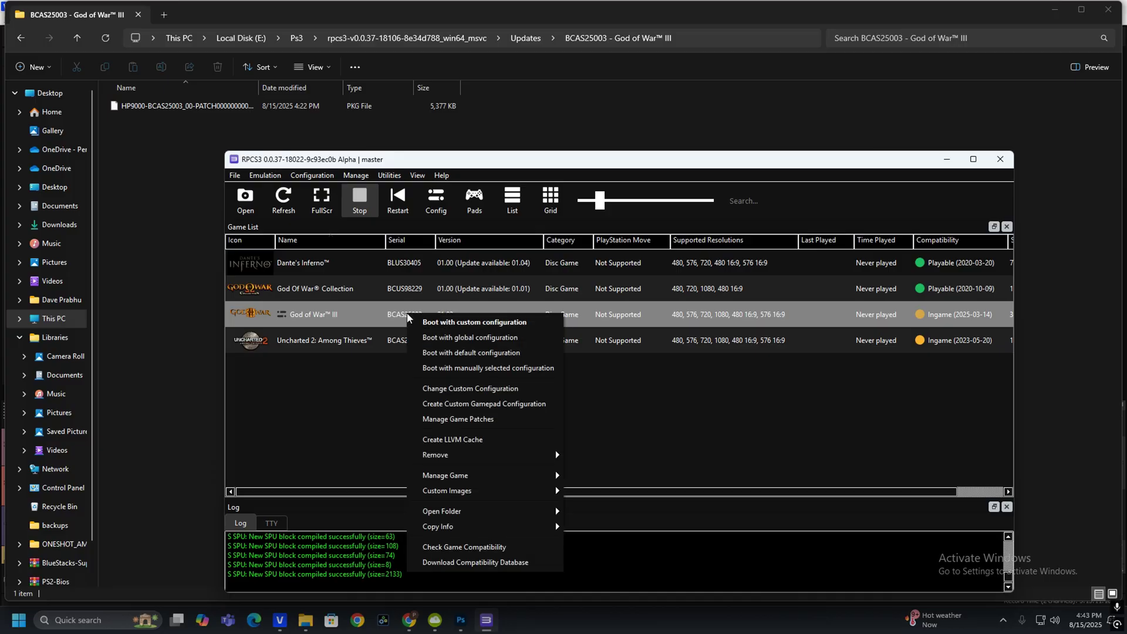
click(487, 419)
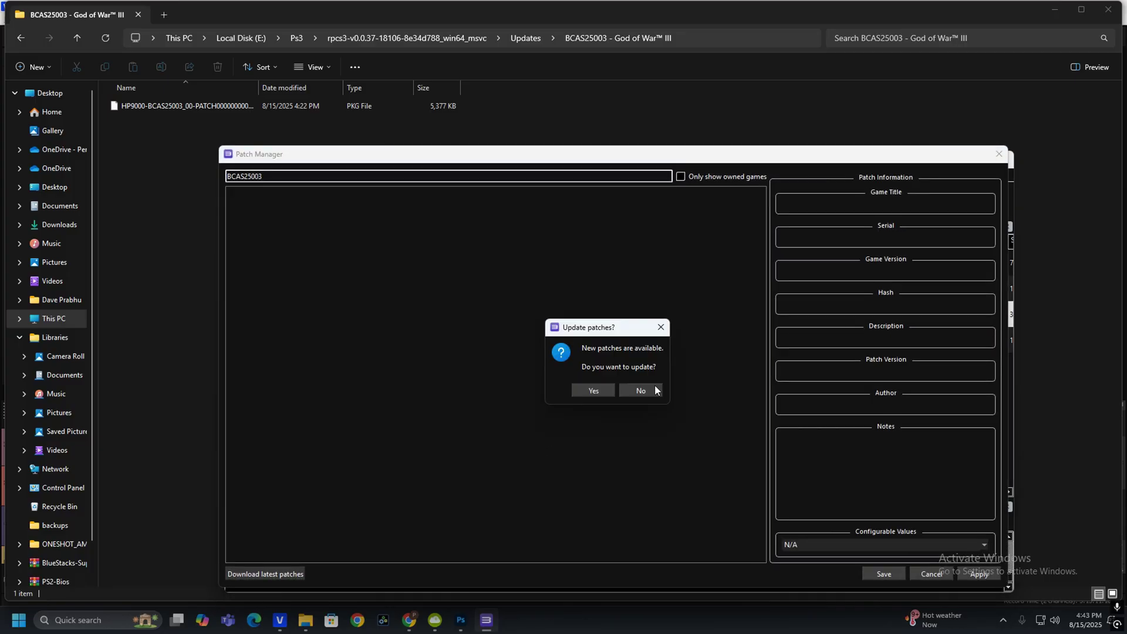
click(593, 392)
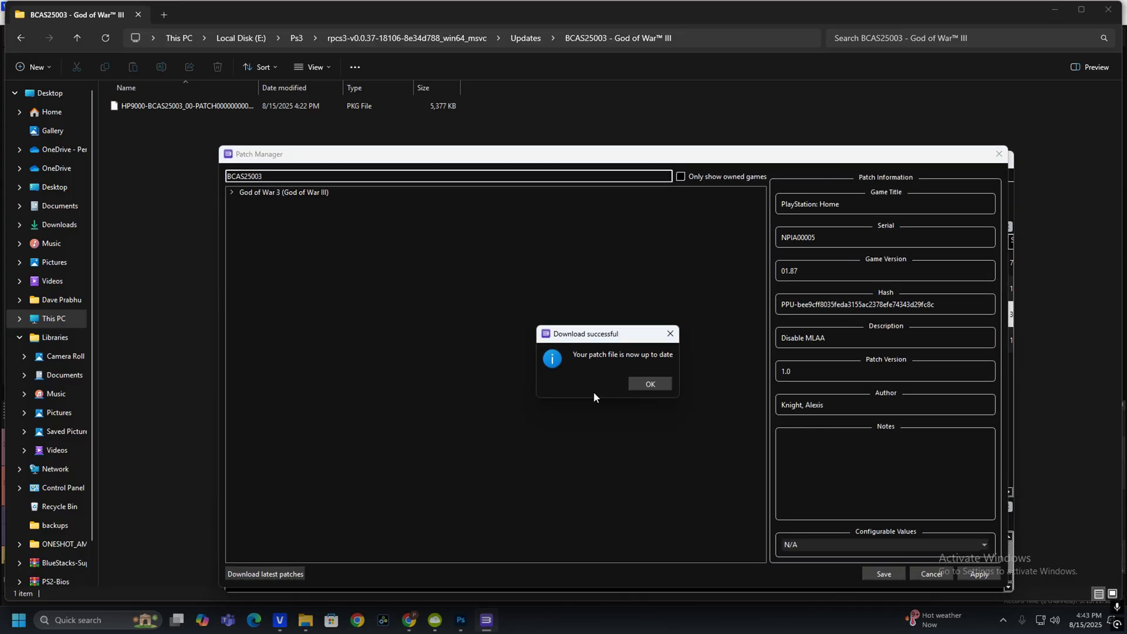
click(649, 383)
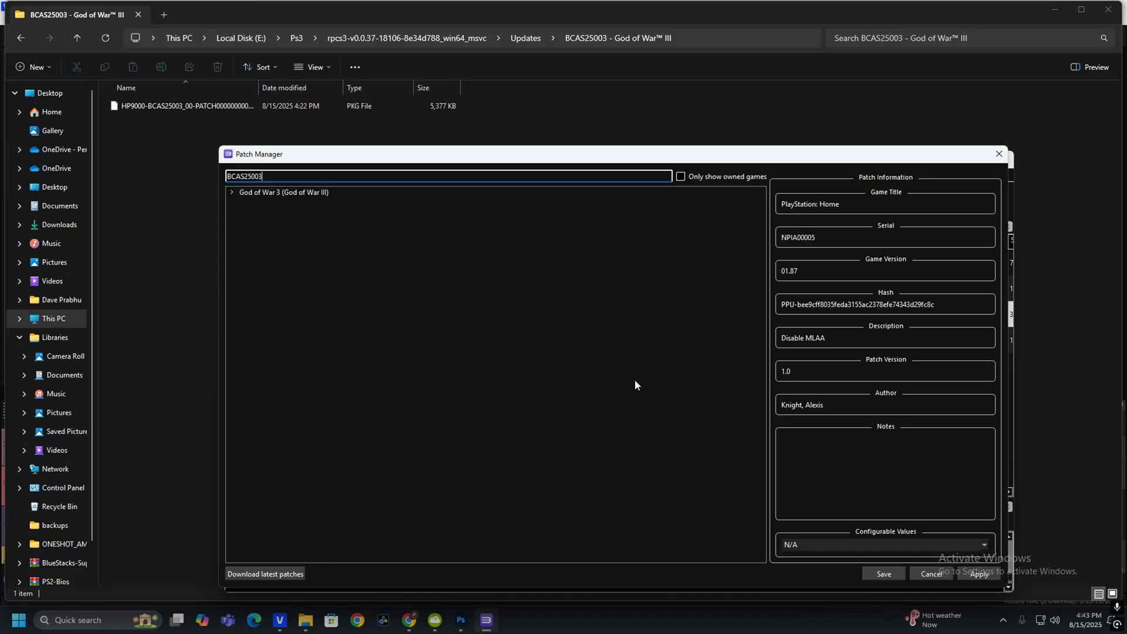
click(231, 192)
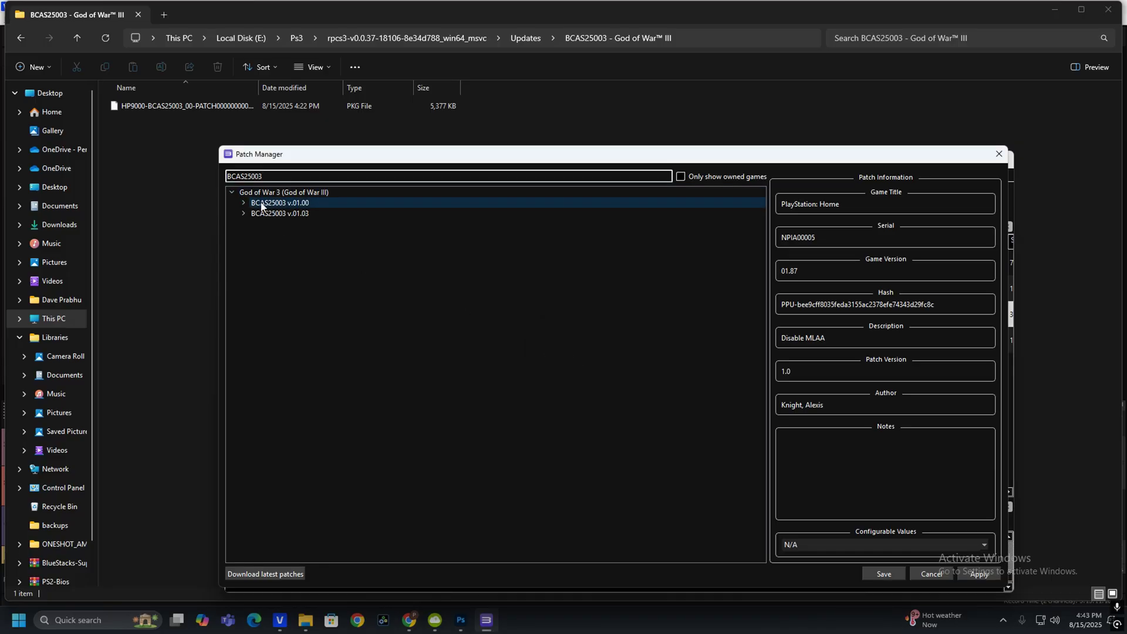
click(244, 202)
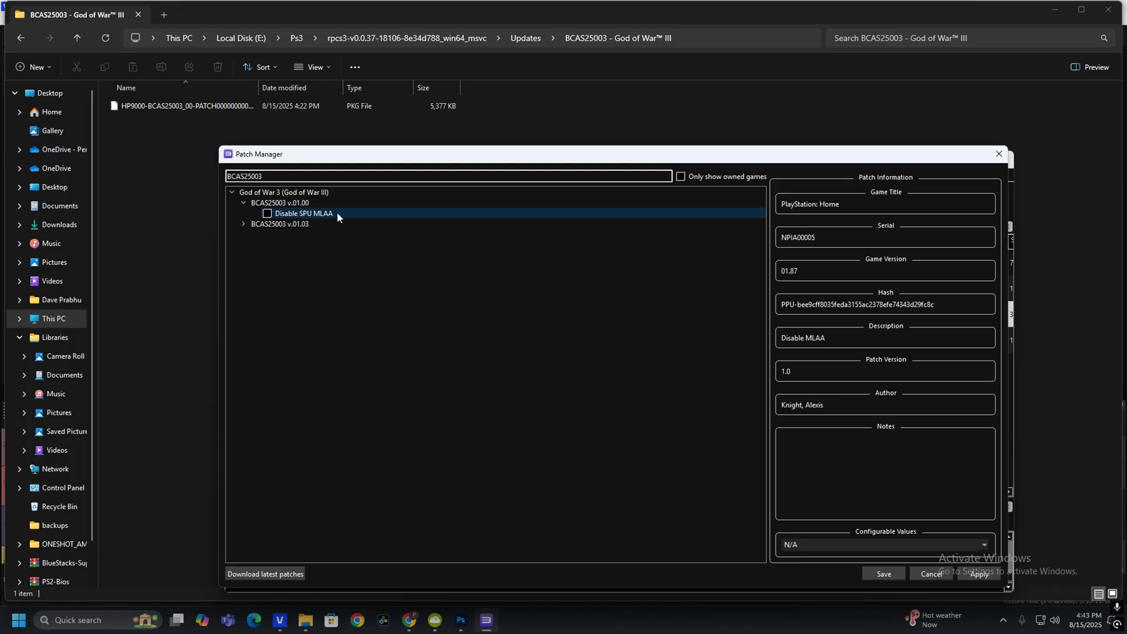
click(244, 224)
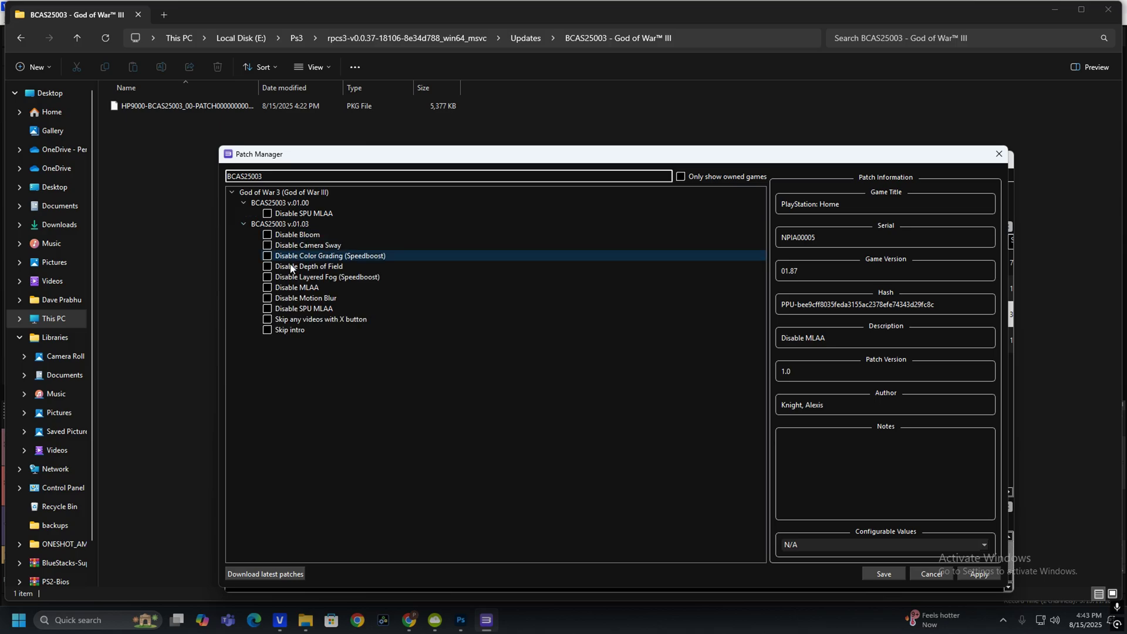
click(267, 331)
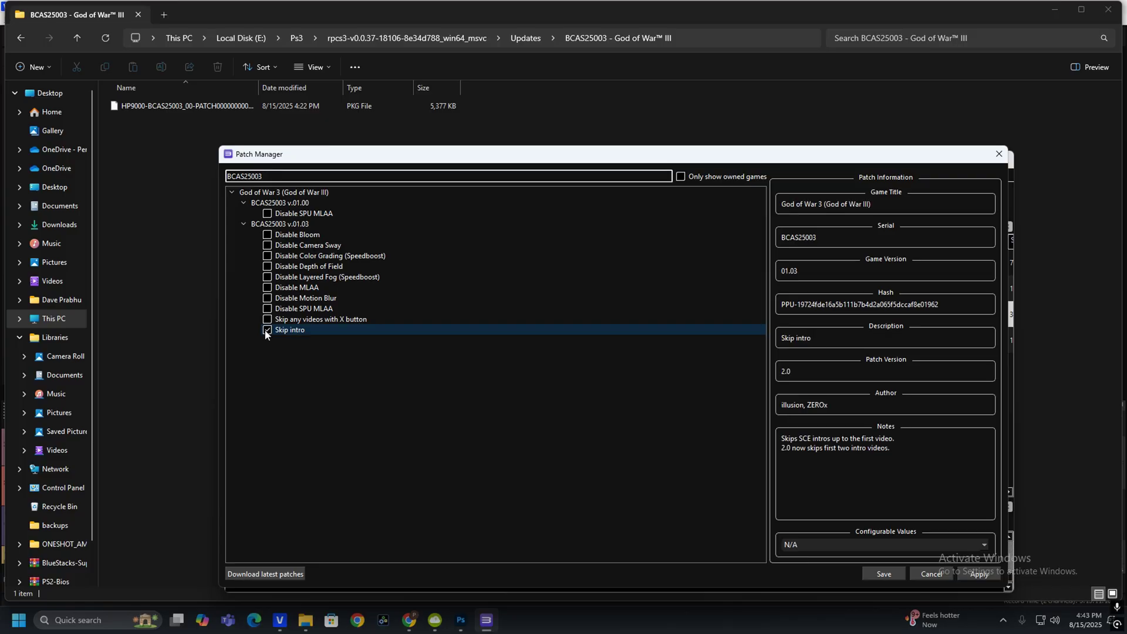
click(268, 320)
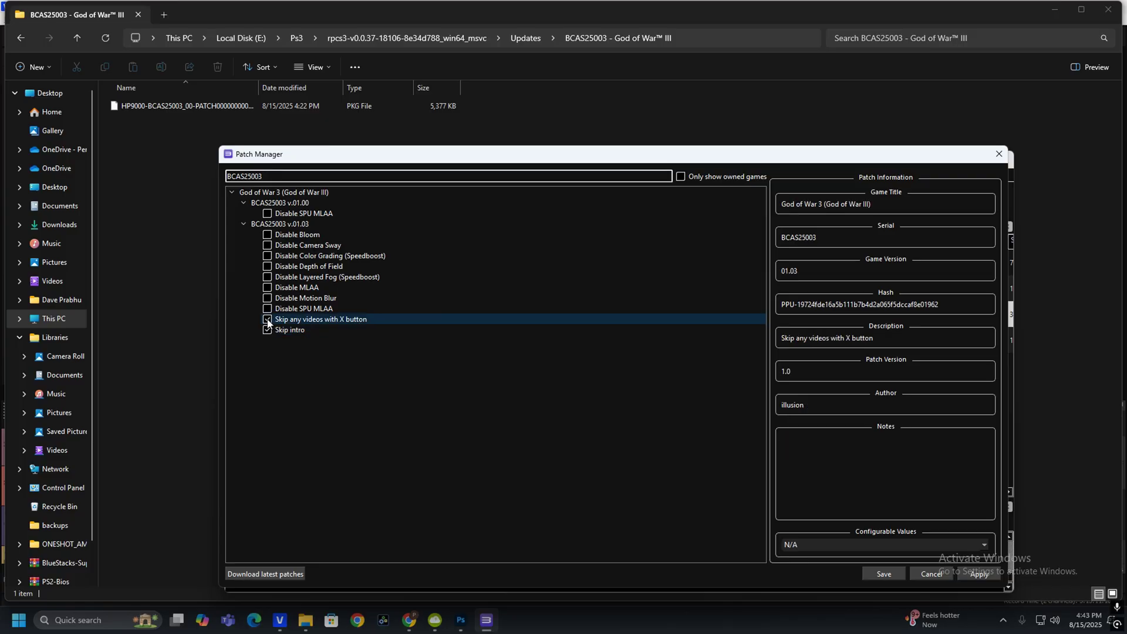
click(267, 320)
click(267, 331)
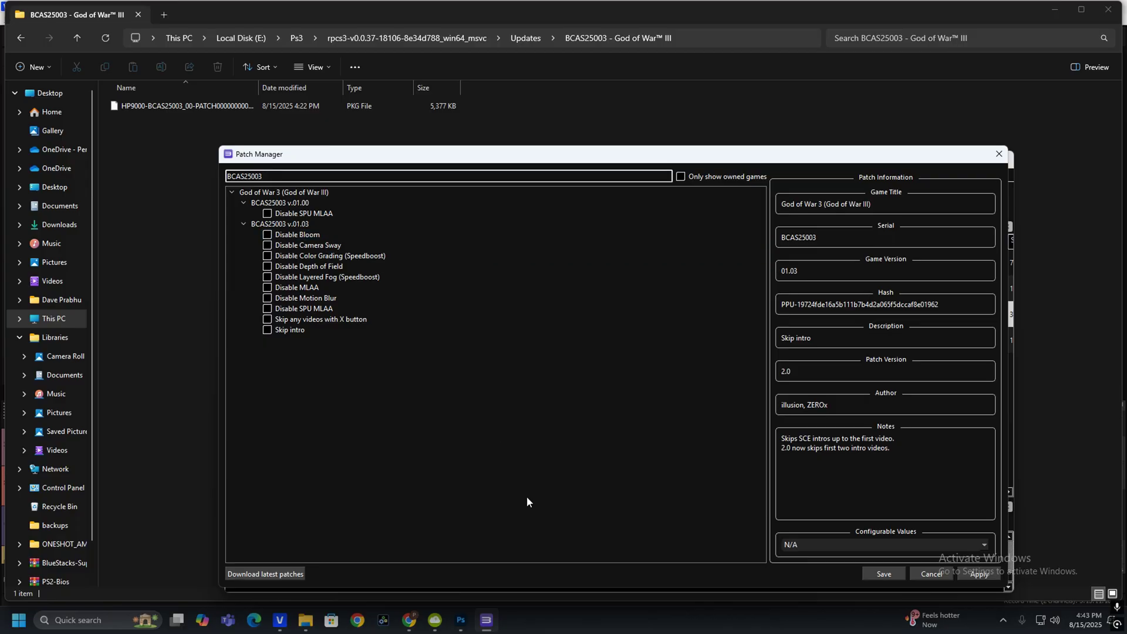
Switch to Chrome and review the recommended patches, known issues and configuration on the God of War III page of the RPCS3 Wiki
key(alt+Tab)
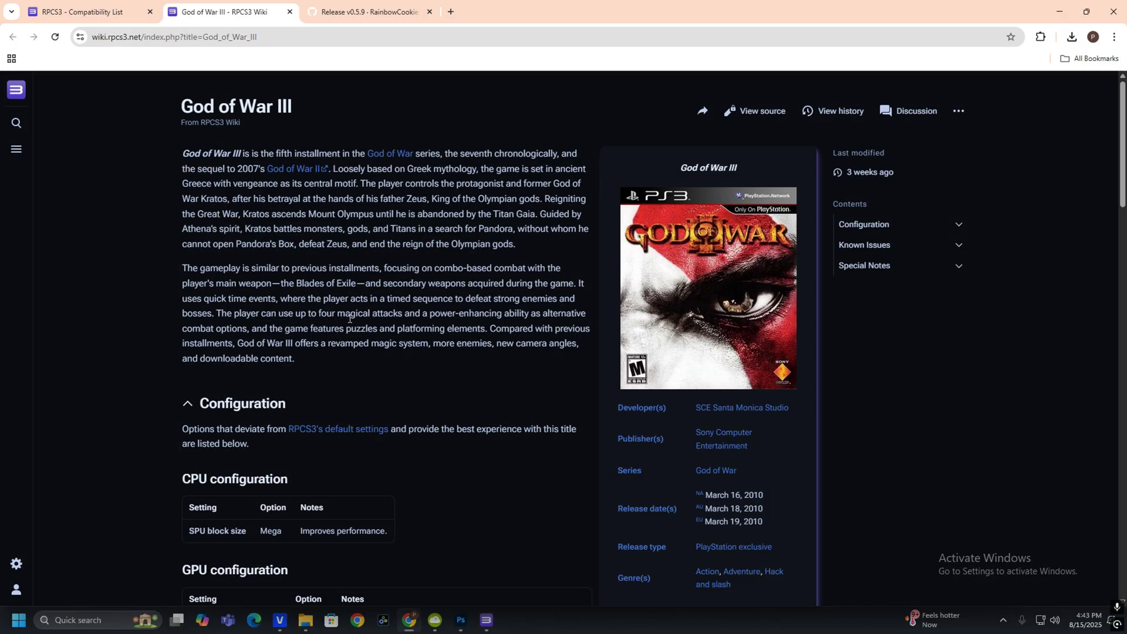
scroll(368, 316, down, 4)
scroll(368, 316, down, 7)
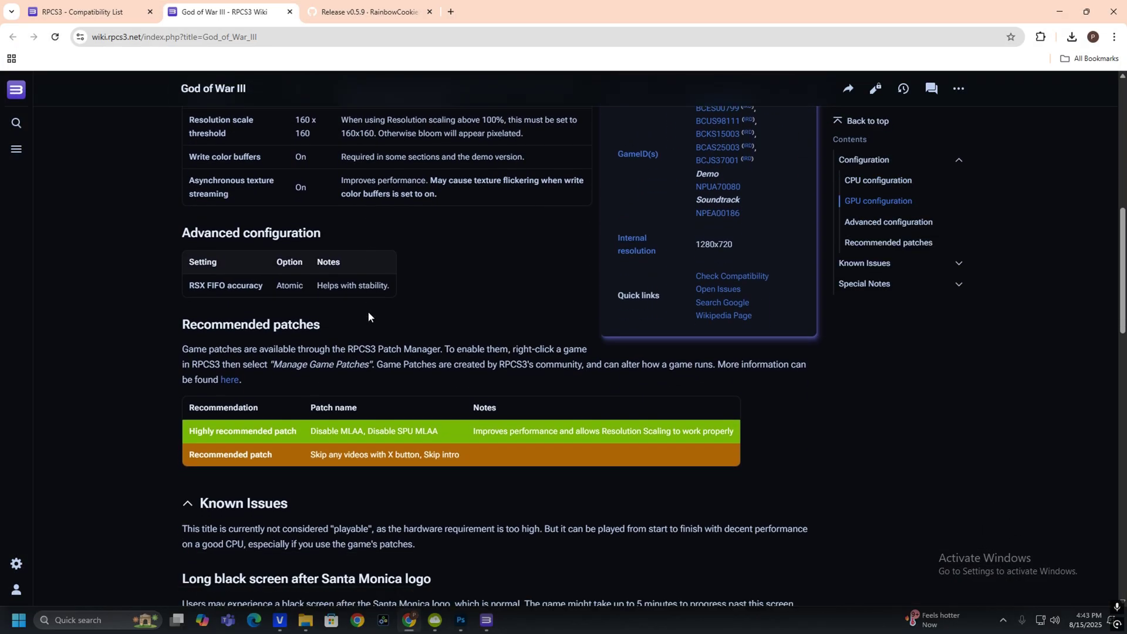
scroll(423, 323, down, 1)
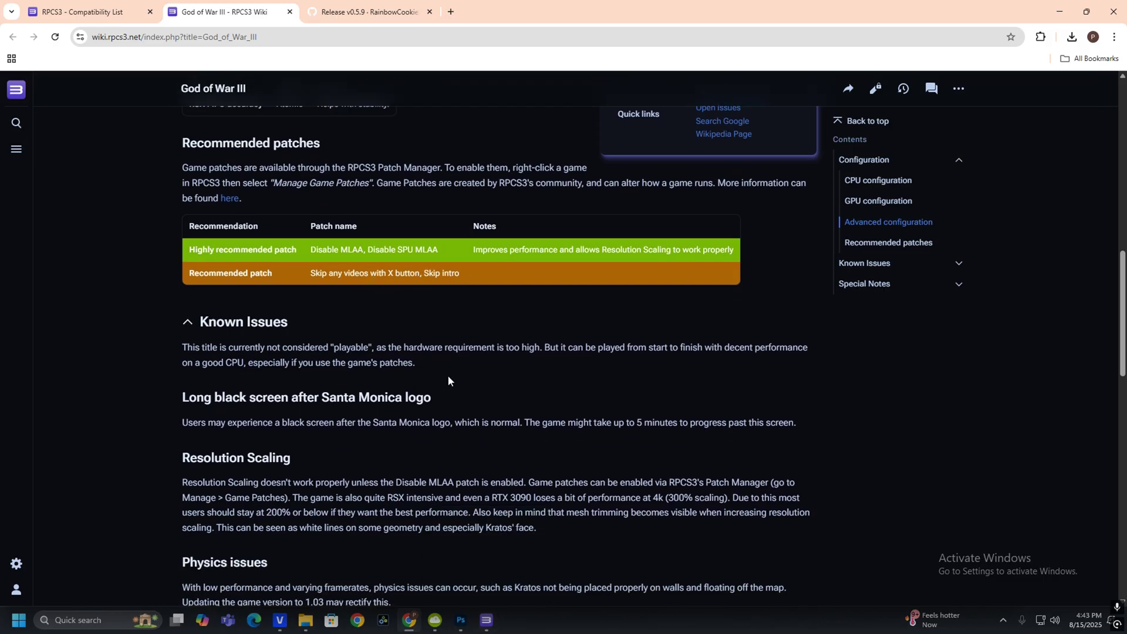
scroll(448, 378, down, 4)
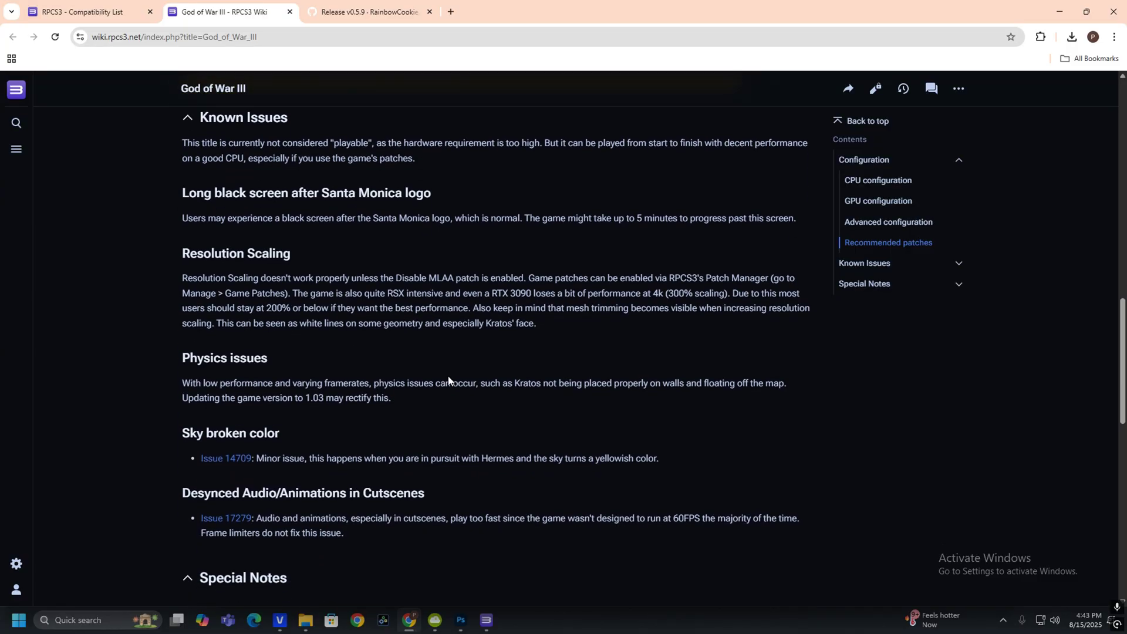
scroll(448, 378, down, 7)
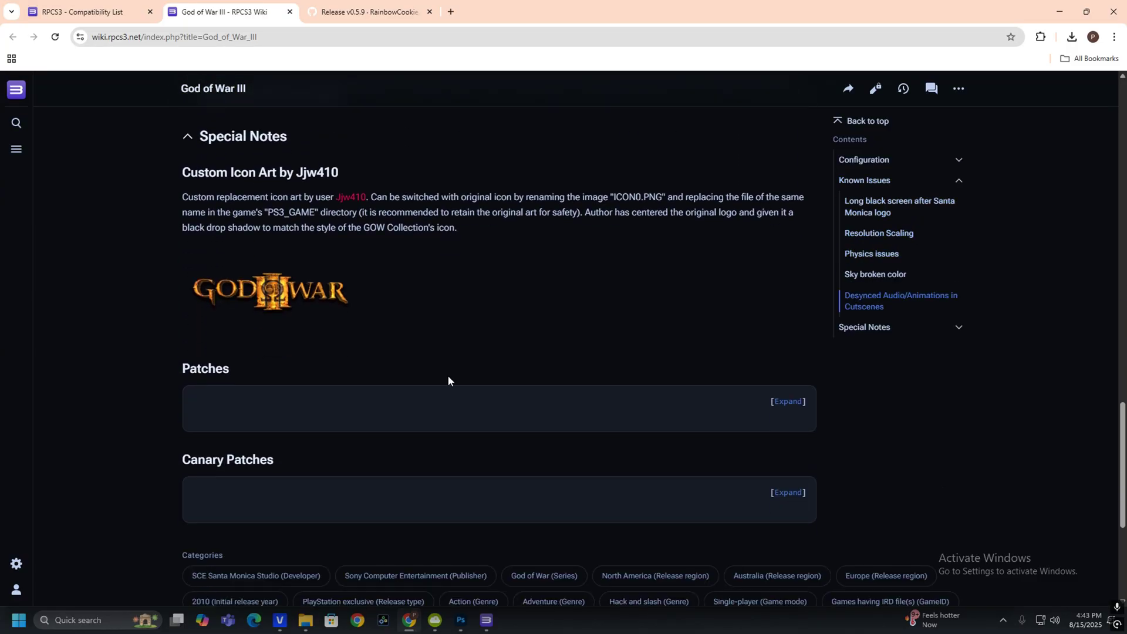
scroll(448, 379, down, 5)
scroll(450, 375, up, 5)
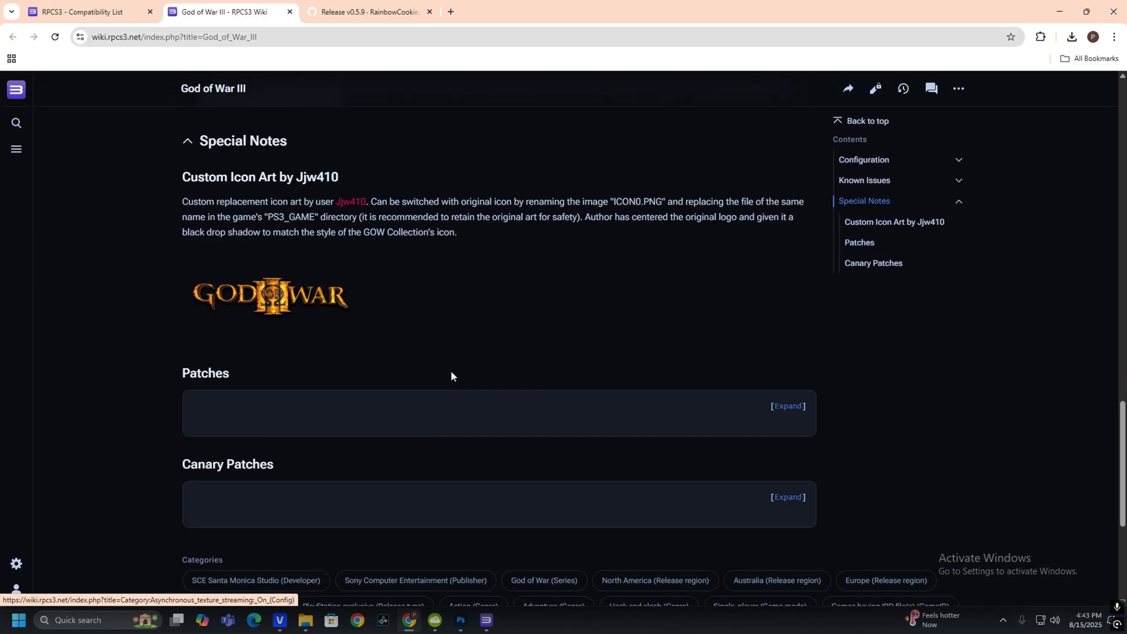
scroll(451, 376, up, 18)
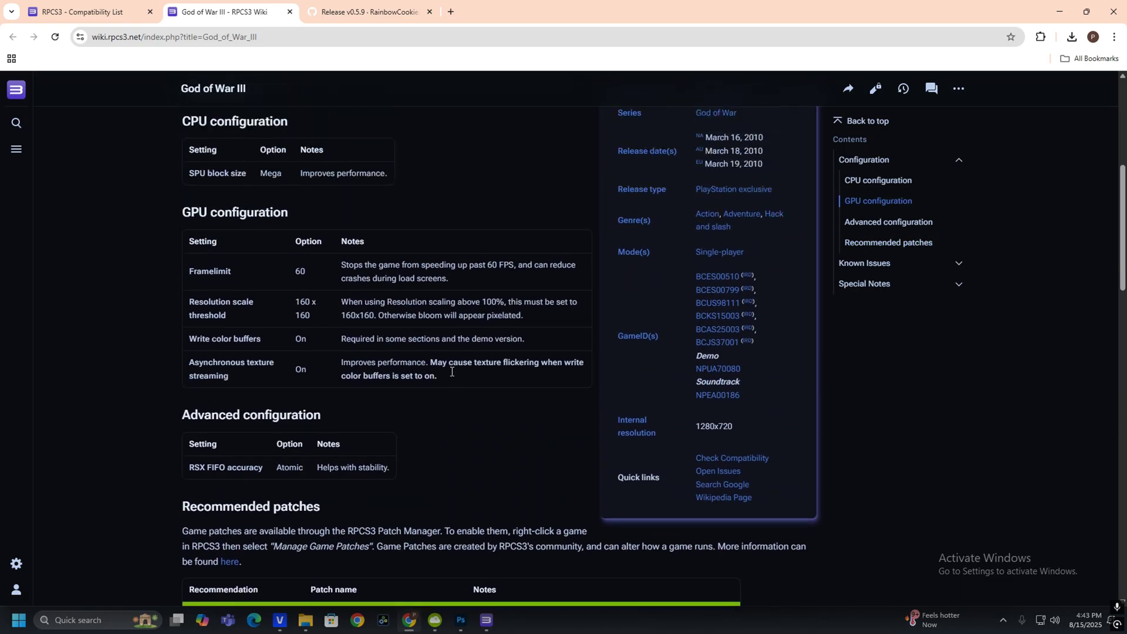
scroll(452, 372, up, 1)
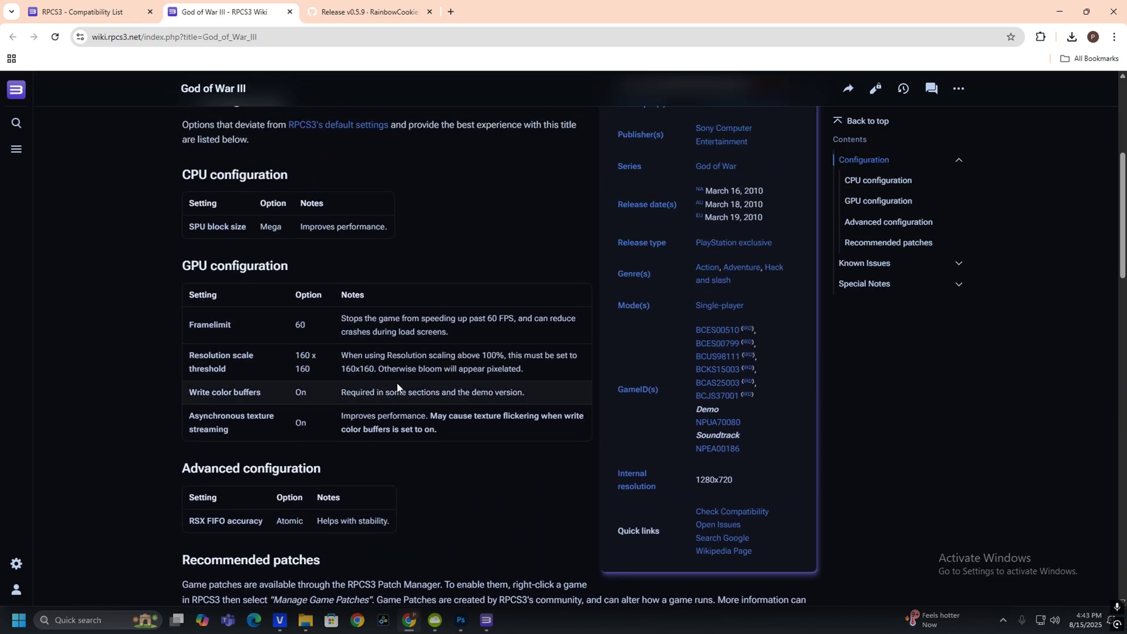
scroll(405, 400, down, 7)
Back in RPCS3, enable the v.01.03 patches Skip any videos with X button and Skip intro, and apply and save them
click(490, 624)
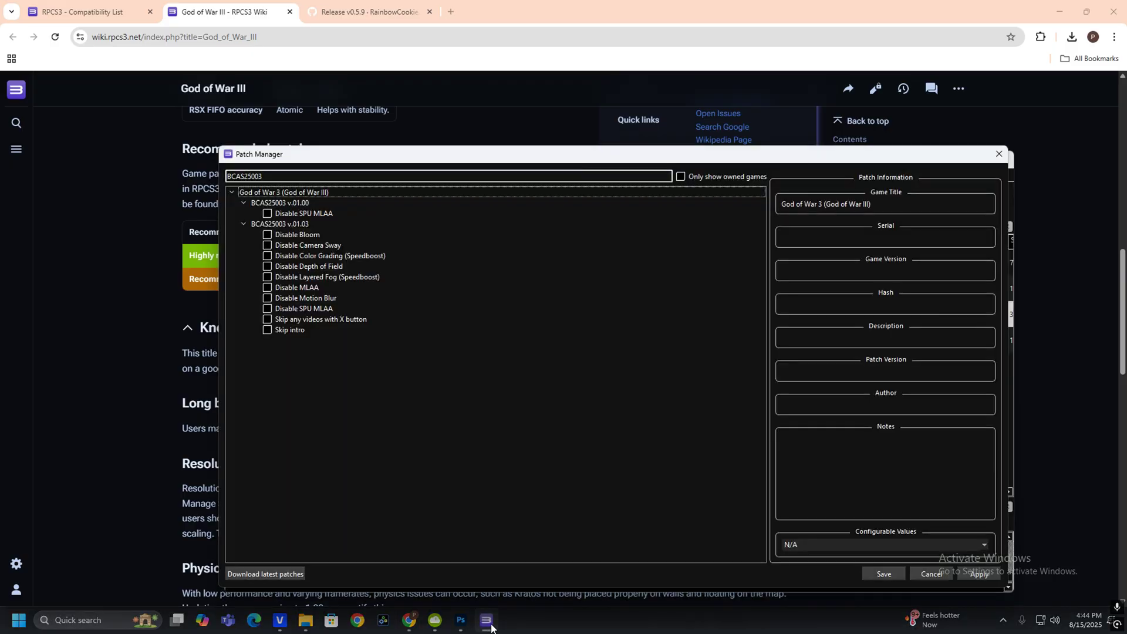
click(267, 319)
click(268, 329)
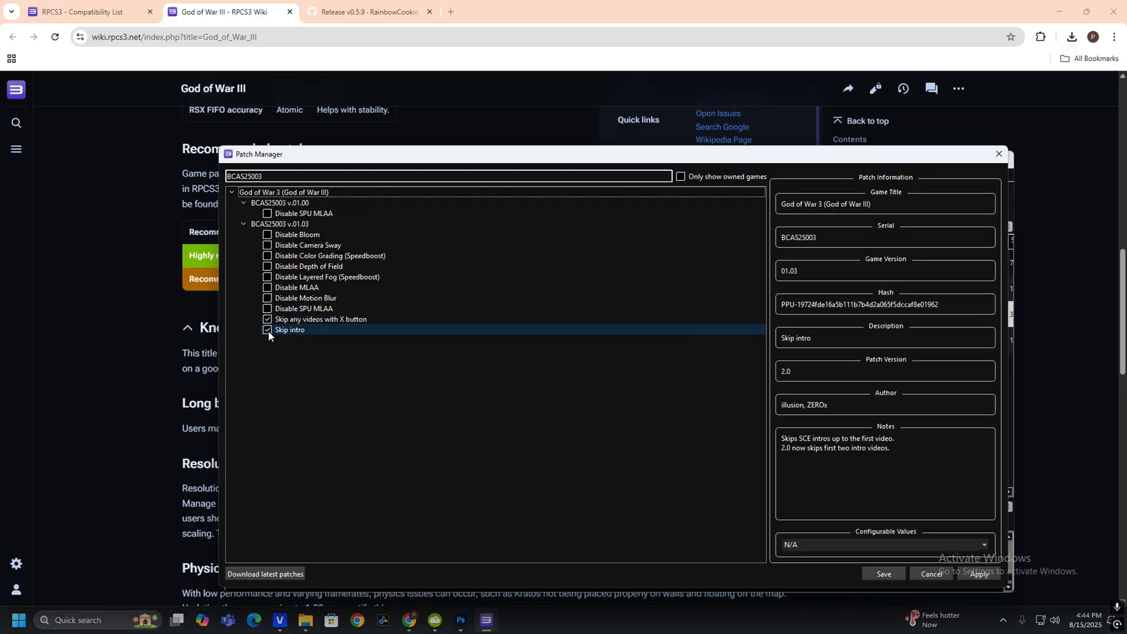
click(979, 574)
click(883, 574)
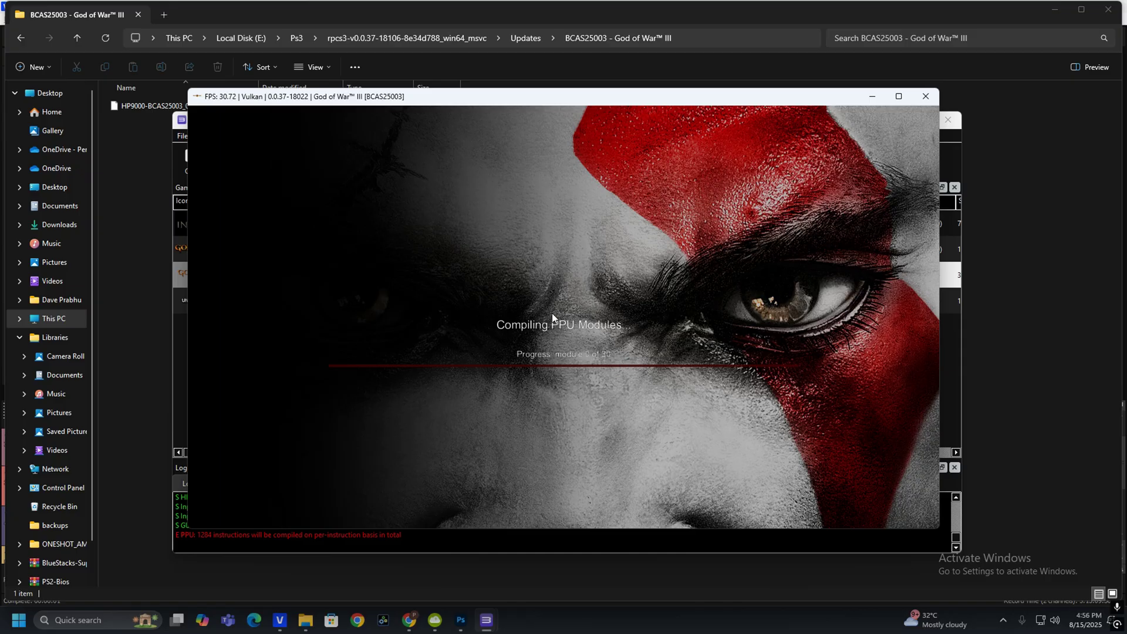
Switch the running God of War III game window to full screen
double_click(634, 239)
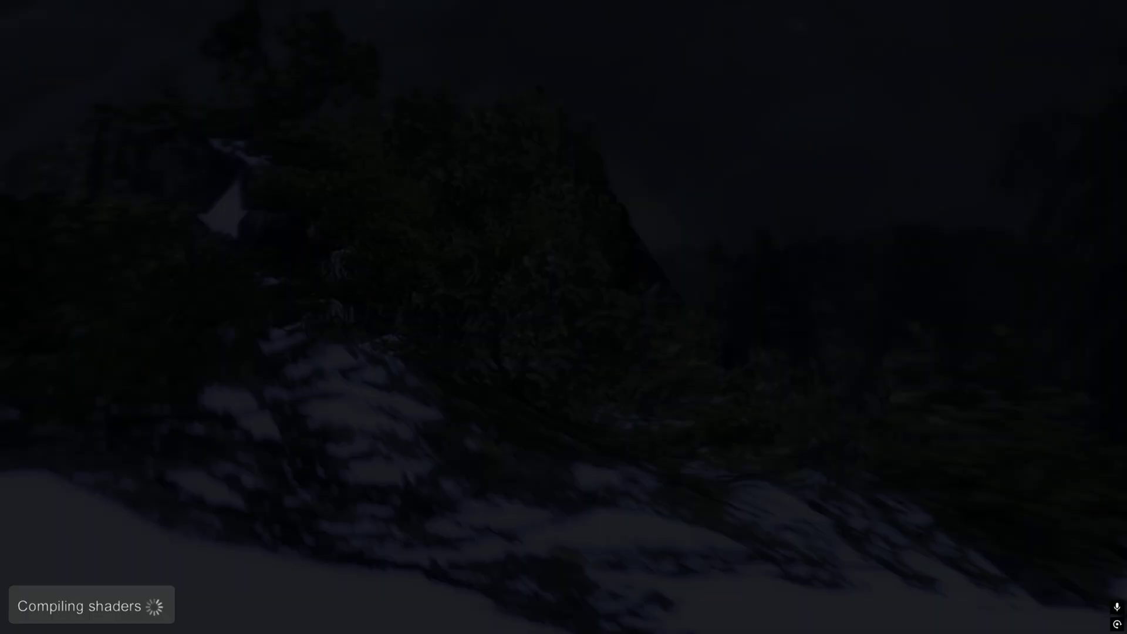
key(Escape)
click(558, 329)
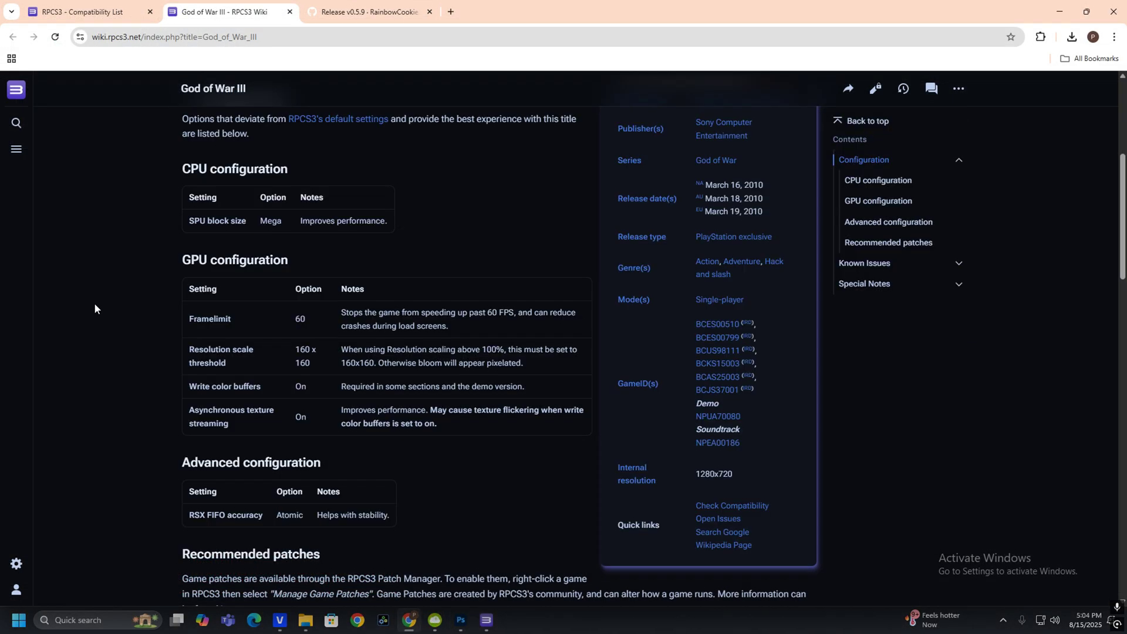
Compare God of War III's GPU and Advanced settings in RPCS3 with the configuration recommended on the RPCS3 Wiki page
click(488, 625)
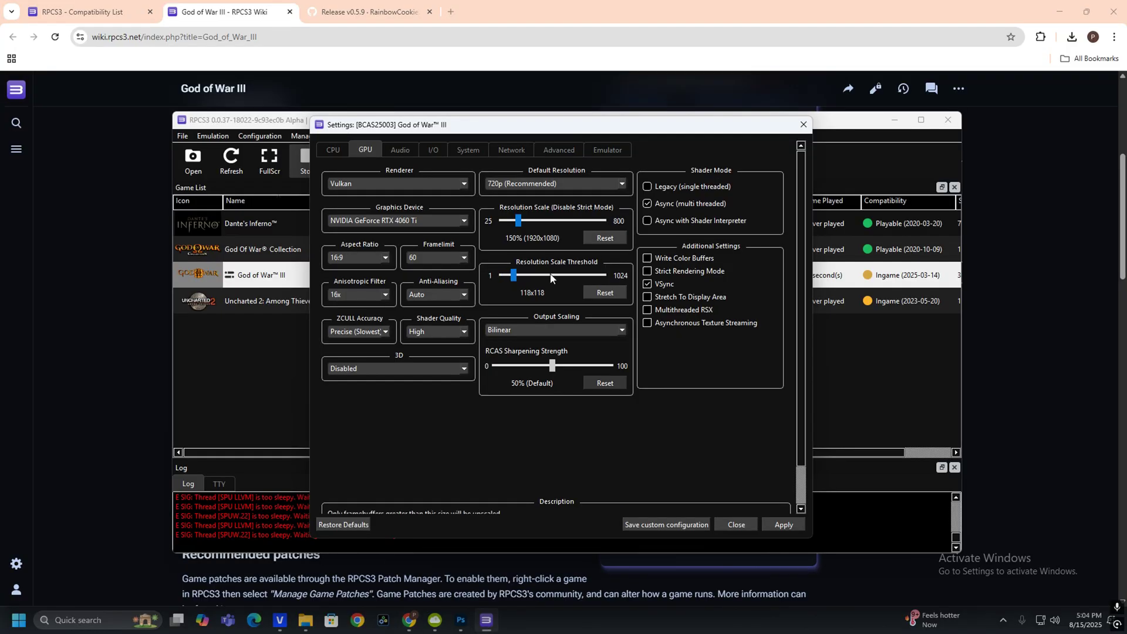
key(alt+Tab)
key(alt+Tab)
key(alt+Tab)
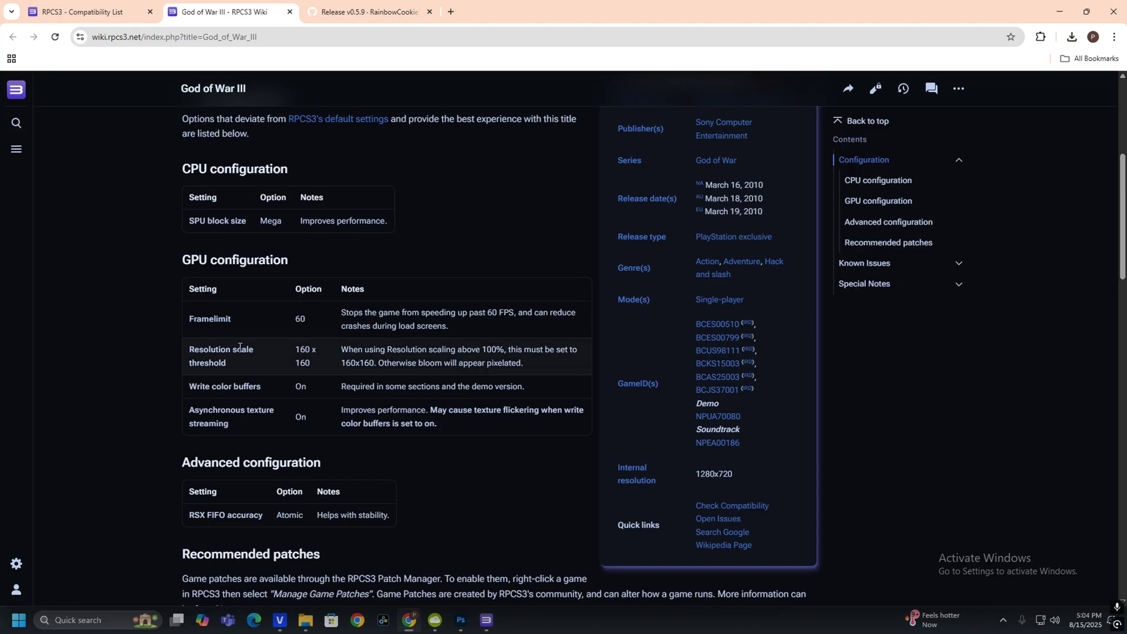
scroll(521, 430, down, 3)
key(alt+Tab)
click(559, 150)
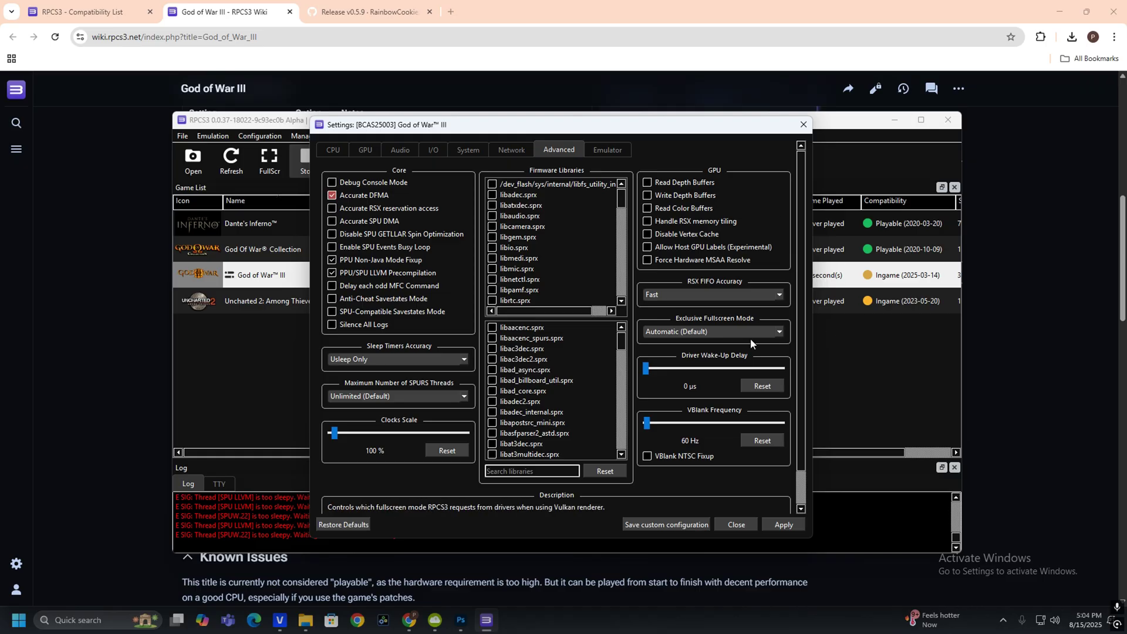
key(alt+Tab)
scroll(164, 350, down, 5)
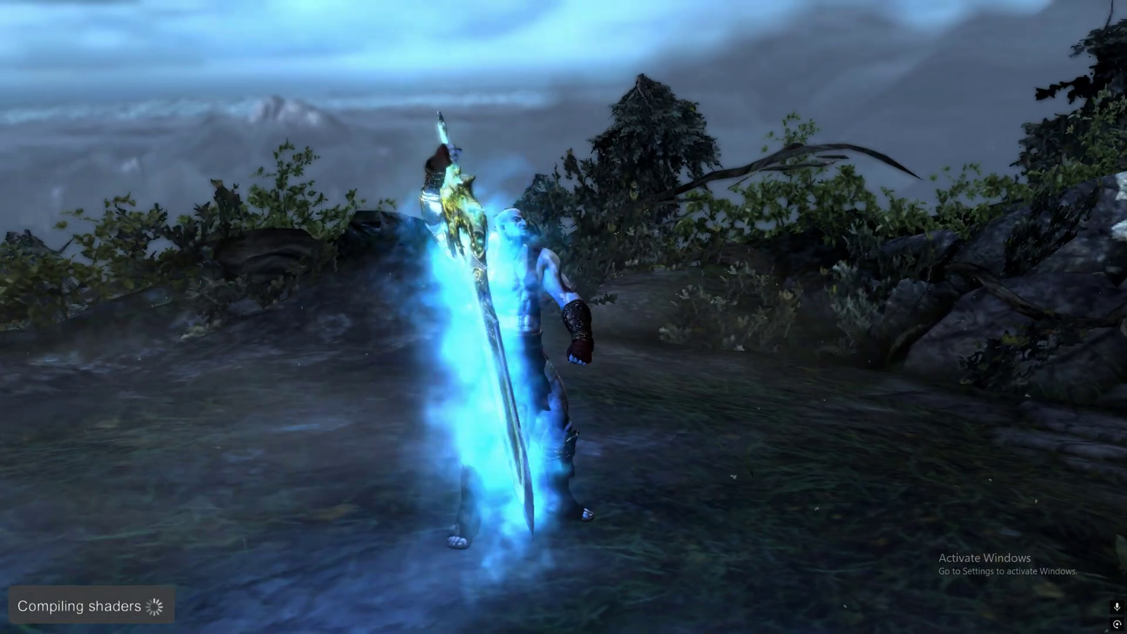